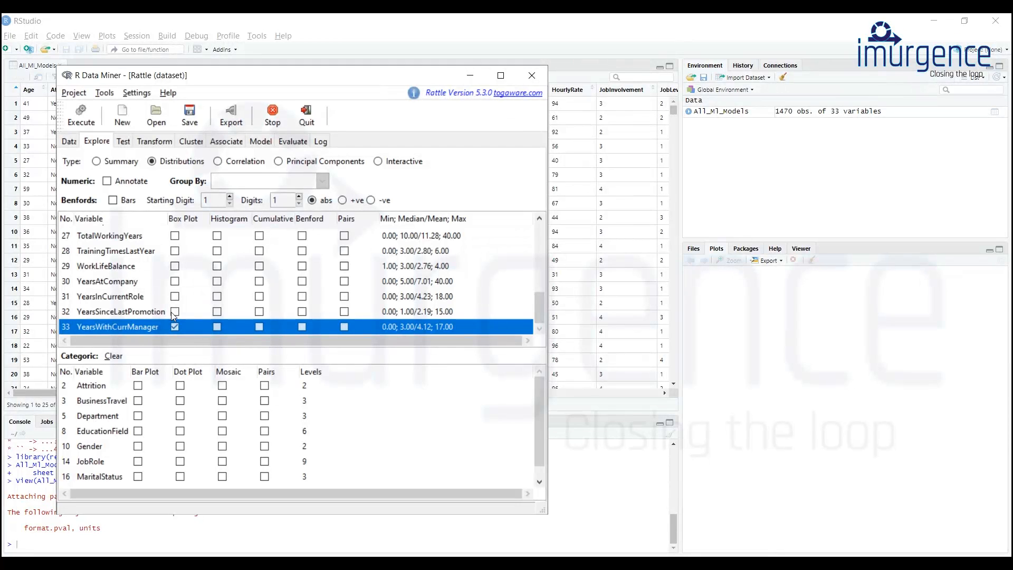
Select box plots for the numeric variables StockOptionLevel and HourlyRate
click(175, 297)
scroll(174, 253, up, 2)
click(175, 251)
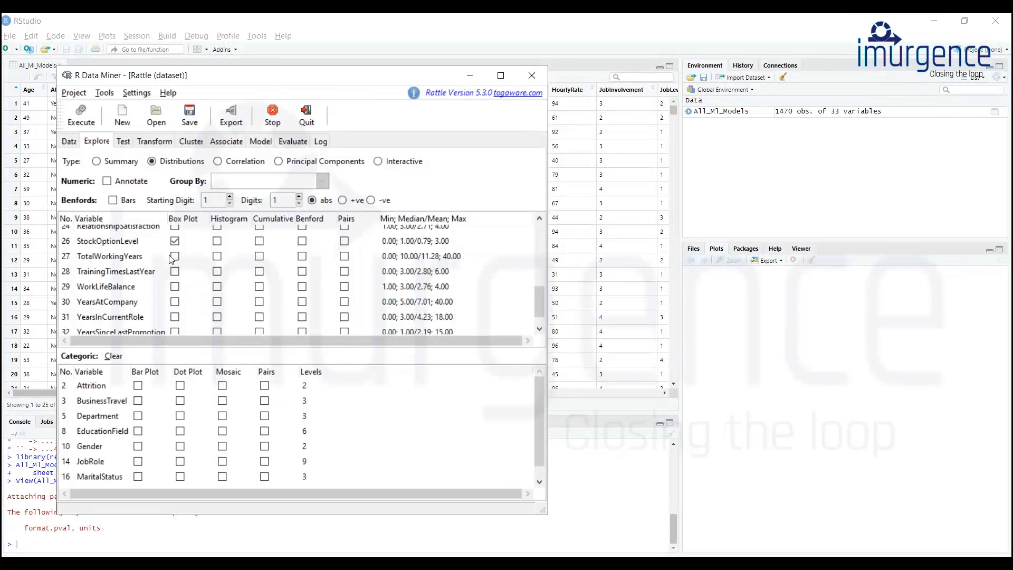
scroll(164, 274, up, 3)
scroll(164, 275, up, 5)
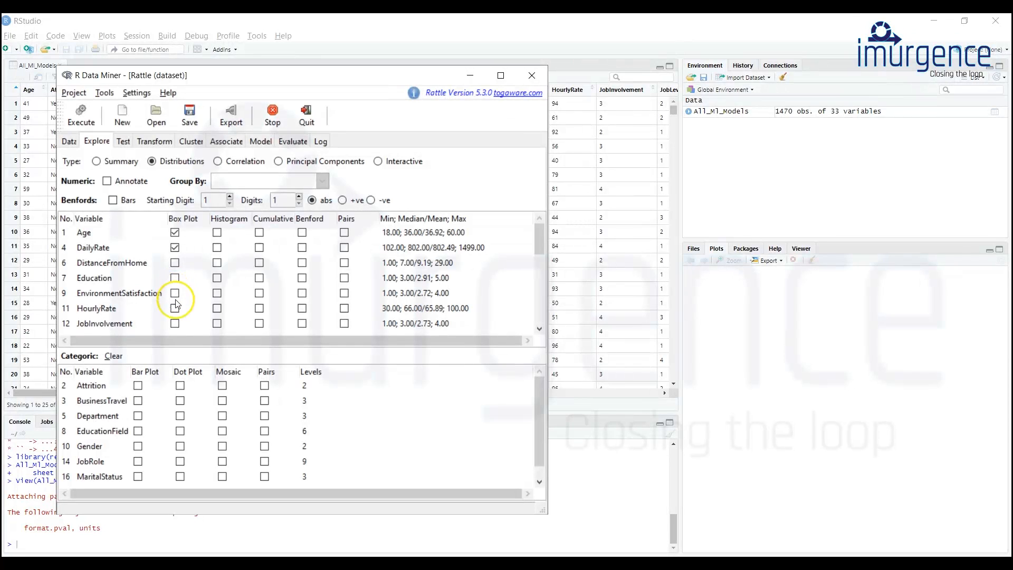
click(175, 309)
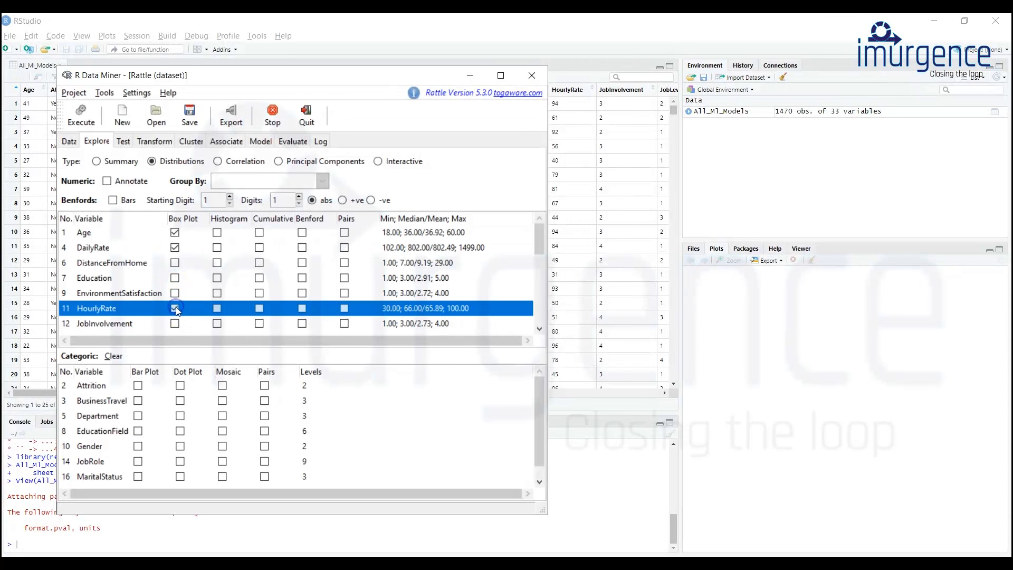
Add box plots for the MonthlyIncome and MonthlyRate variables to the selection
scroll(176, 295, down, 1)
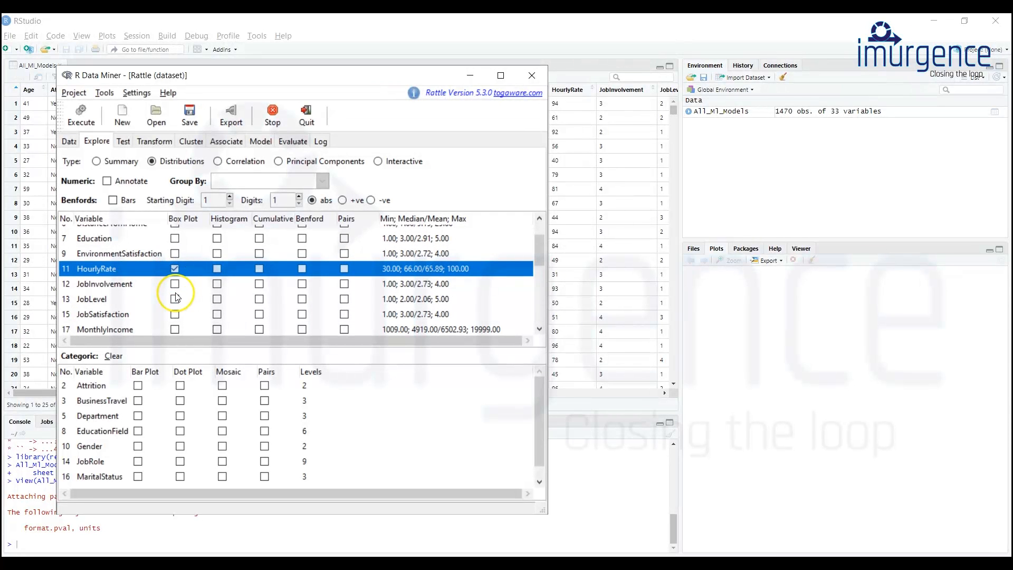
scroll(176, 304, down, 1)
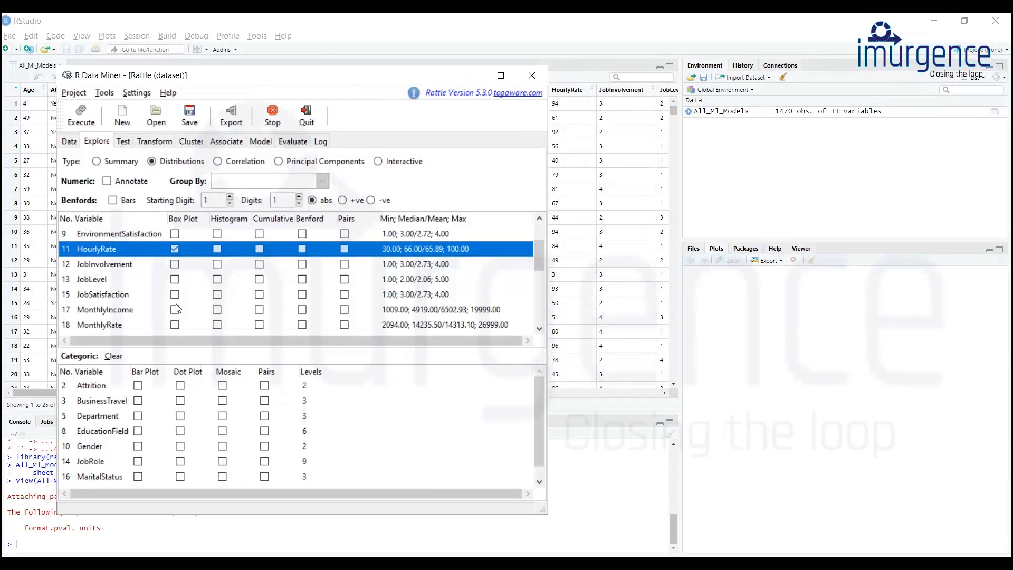
click(175, 310)
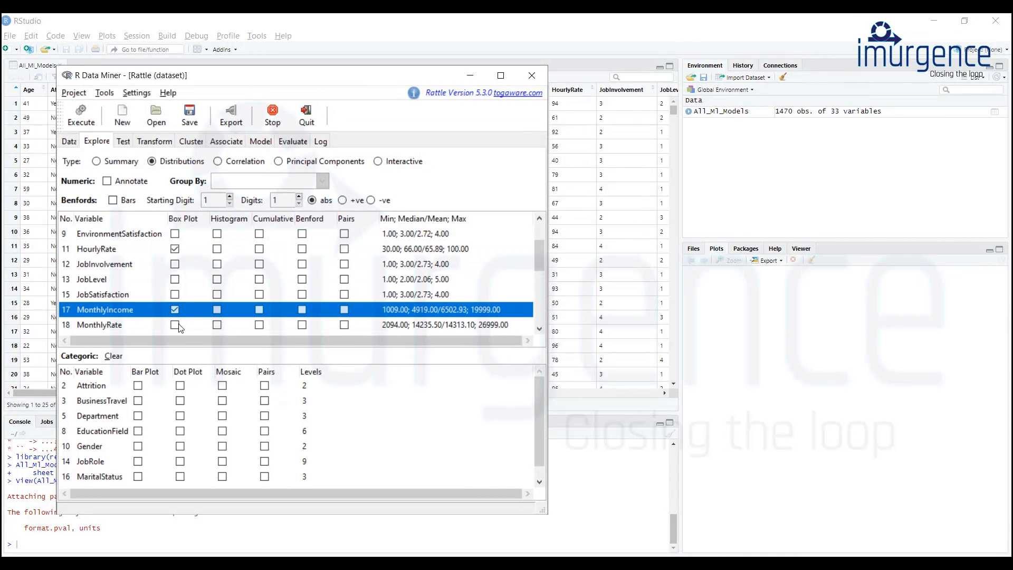
click(175, 325)
scroll(180, 328, down, 2)
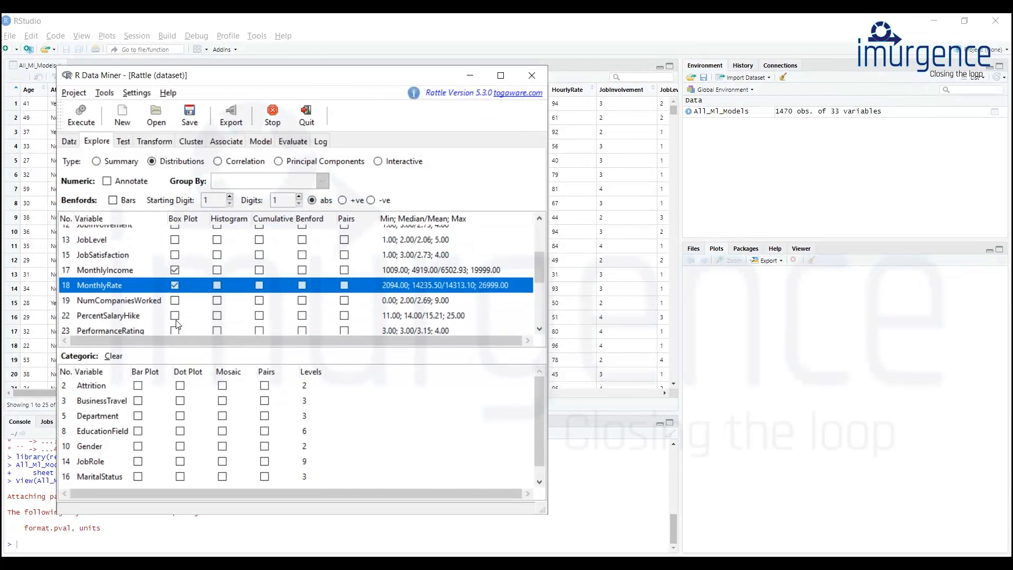
click(175, 300)
Generate the selected box plots, examine them in an enlarged plot window, and return to the Rattle window
click(83, 112)
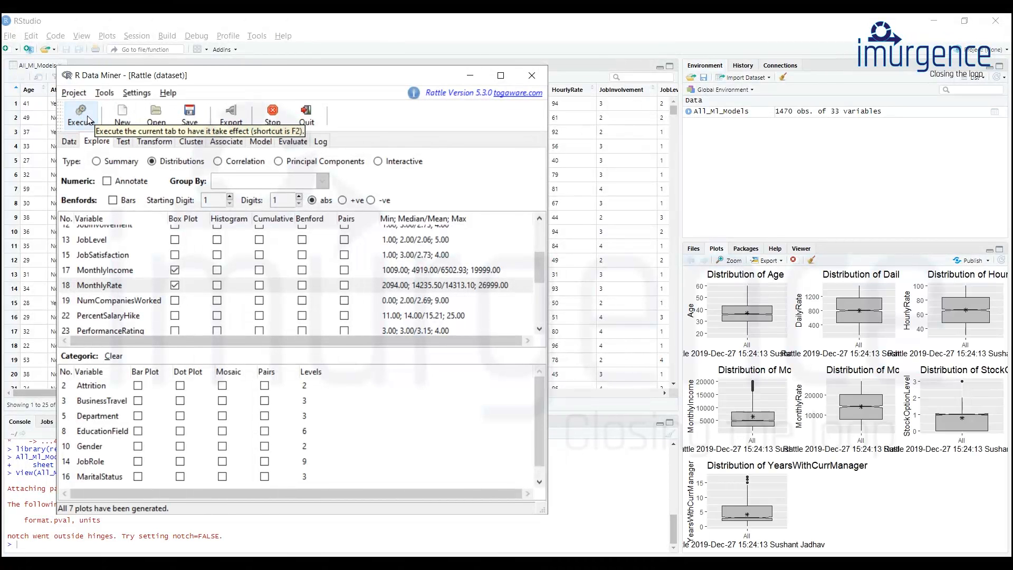
click(729, 260)
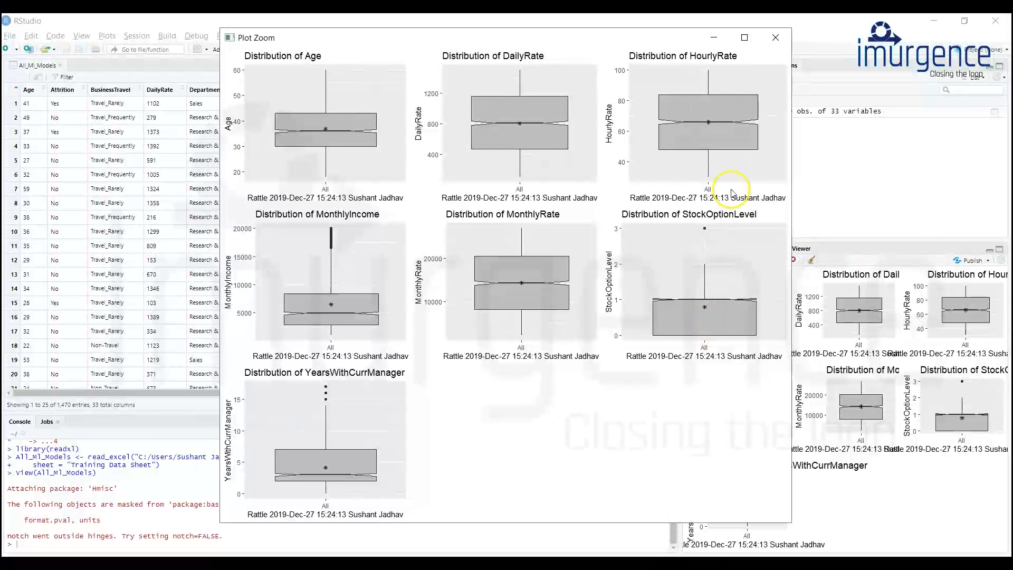
click(776, 37)
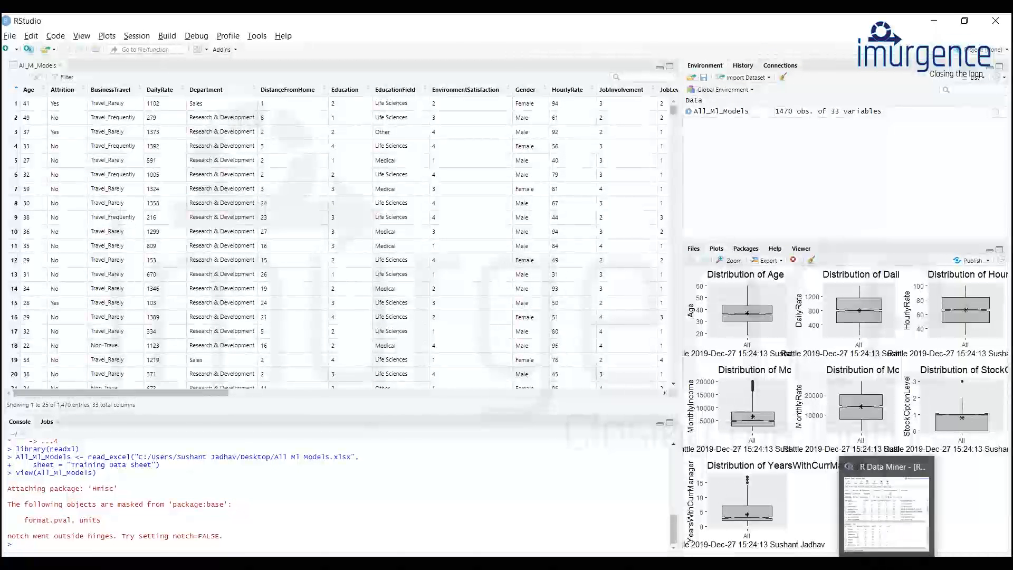
click(889, 563)
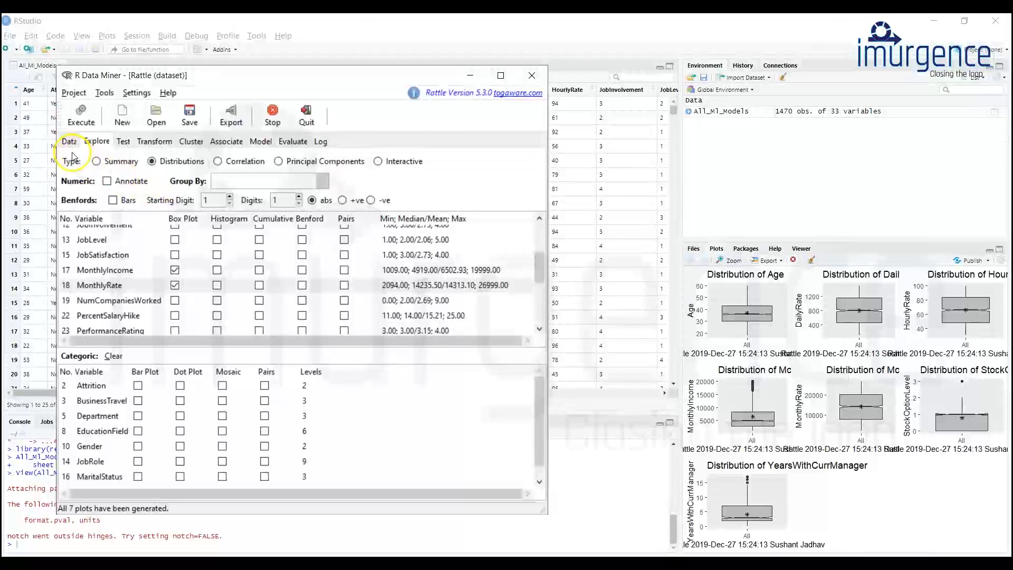
Review the data types, ranges and missing counts of the variables in the Rescale transformation
click(150, 142)
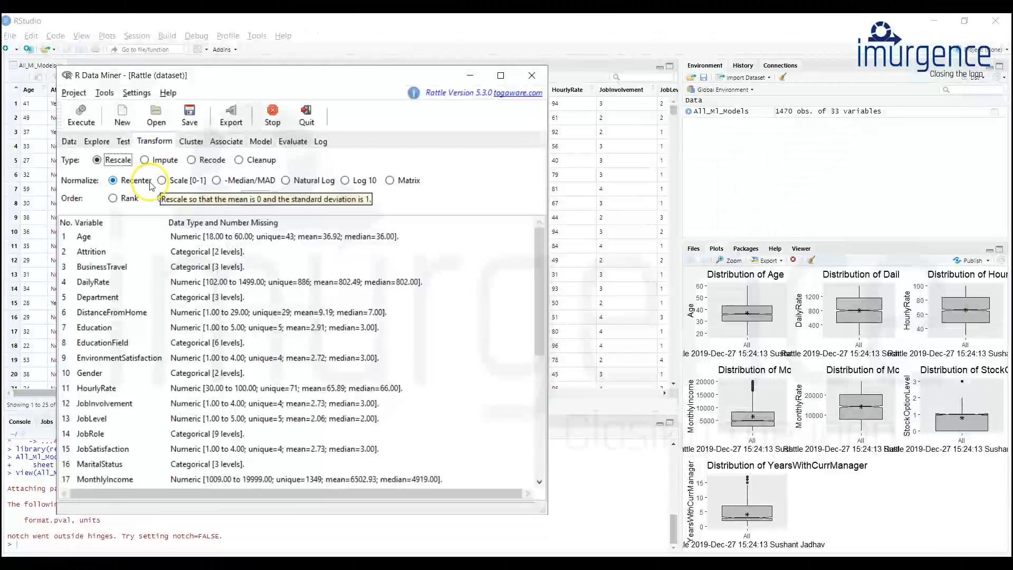
scroll(266, 375, down, 5)
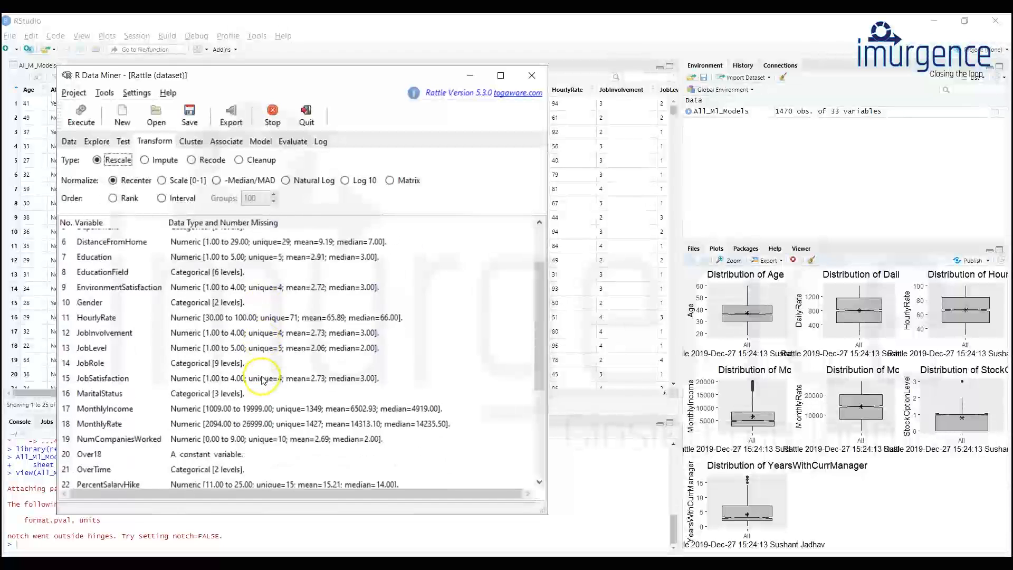
scroll(262, 380, up, 5)
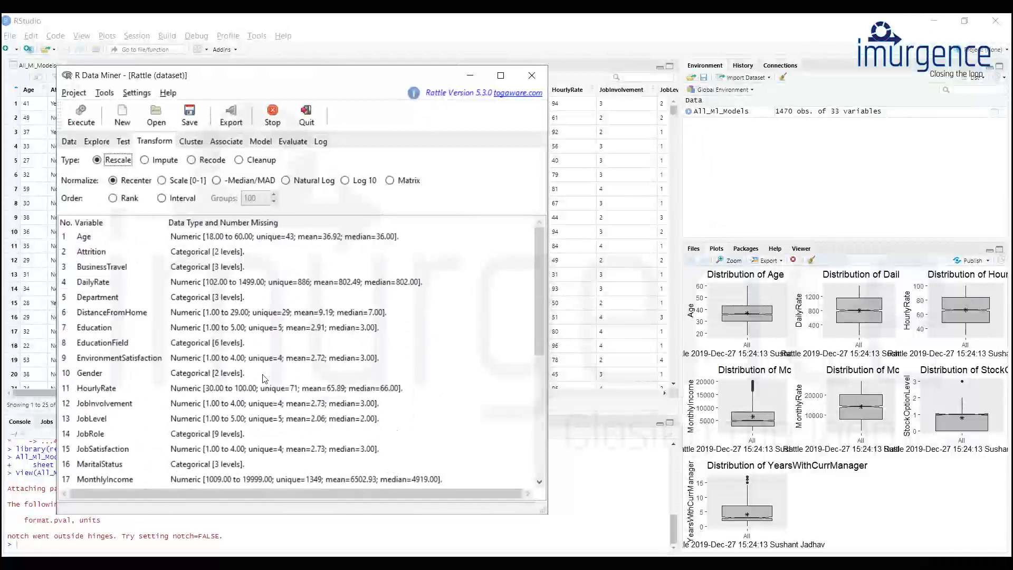
Build a Linear model of the Logistic type for the Attrition target
click(260, 142)
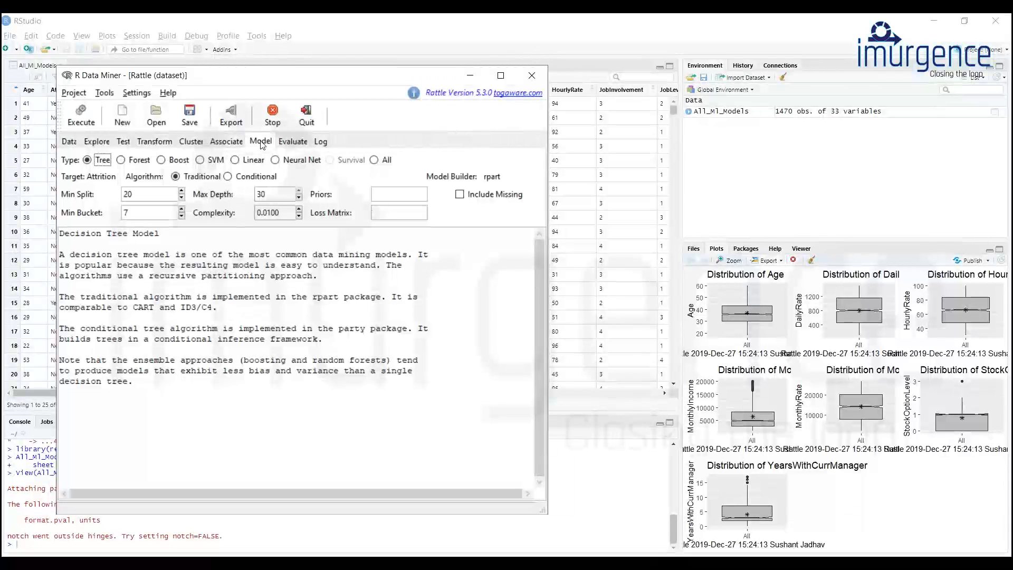
click(250, 153)
click(235, 161)
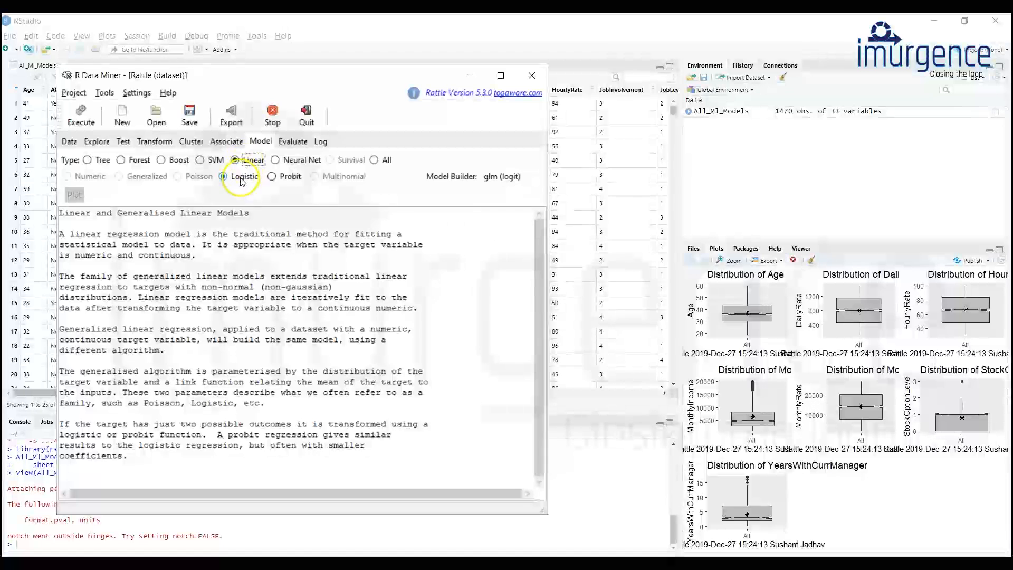
click(90, 118)
click(83, 121)
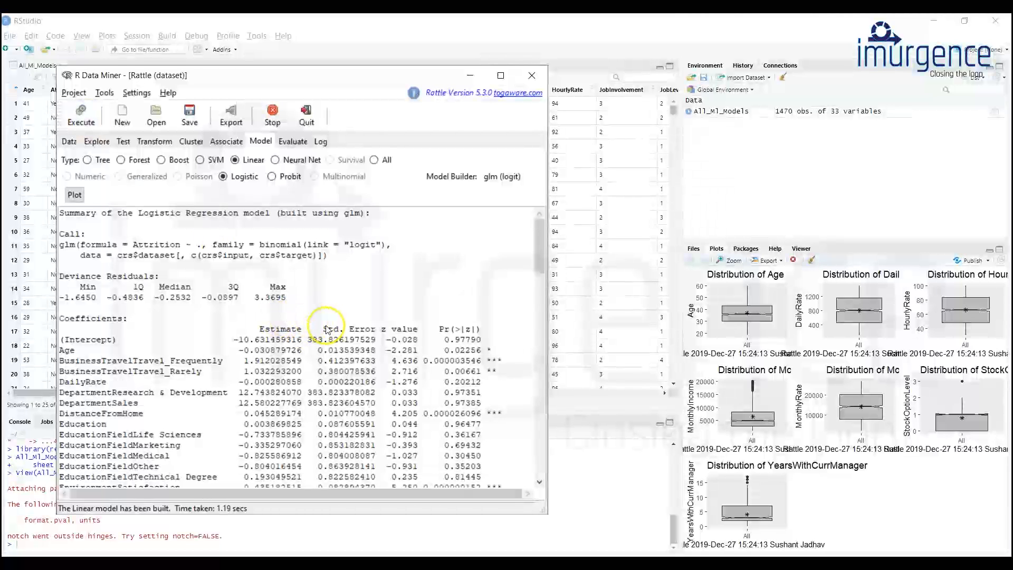
Examine the logistic regression summary, including the coefficients, significance codes, deviance figures and ANOVA table
scroll(327, 330, down, 3)
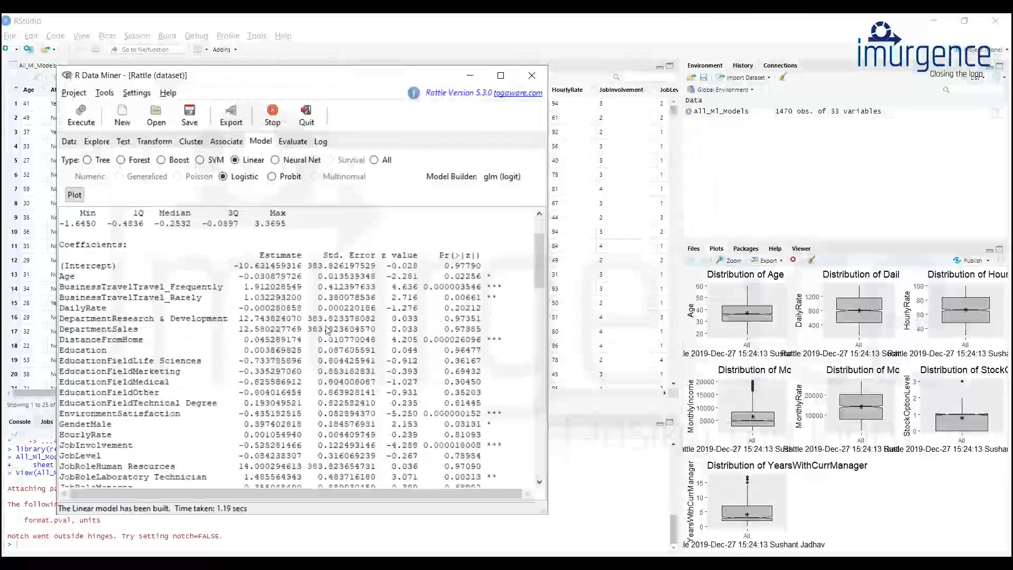
scroll(327, 330, down, 10)
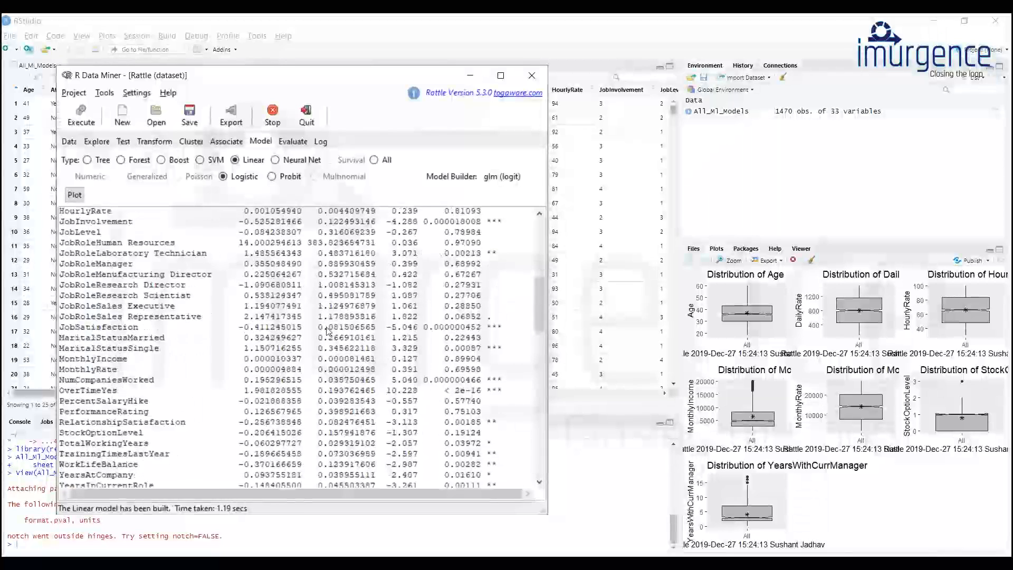
scroll(328, 332, down, 7)
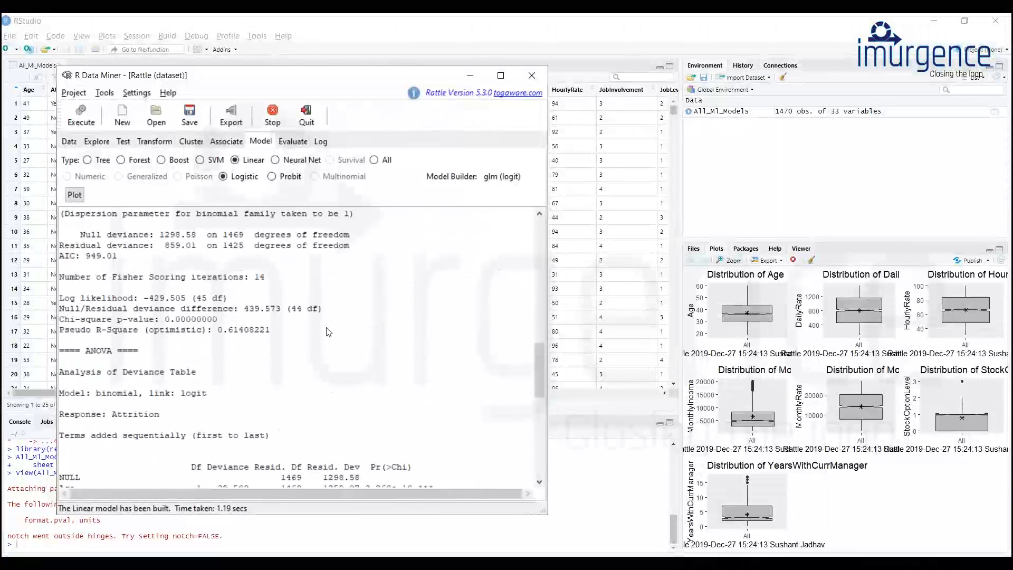
scroll(291, 354, down, 2)
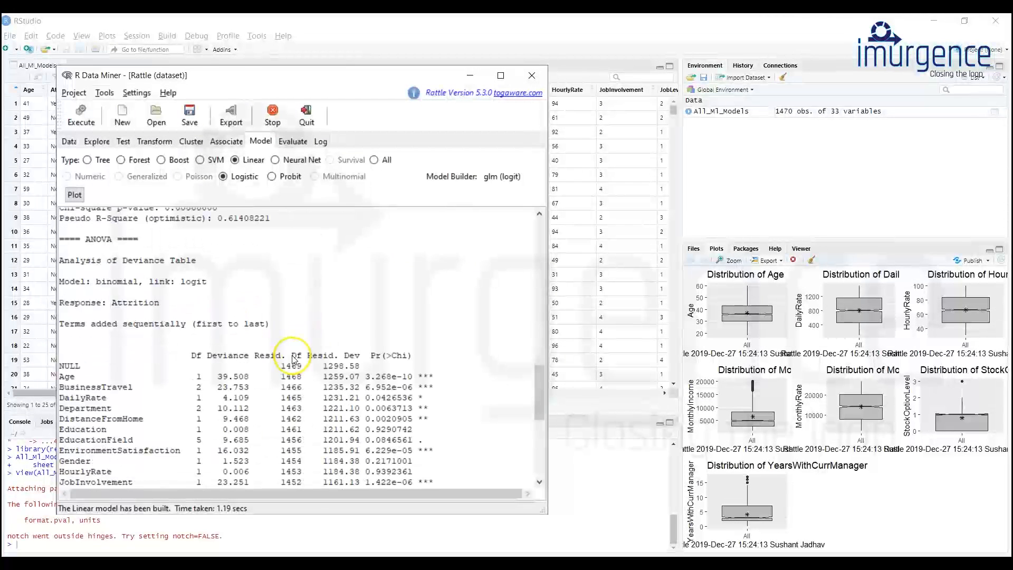
scroll(238, 367, down, 1)
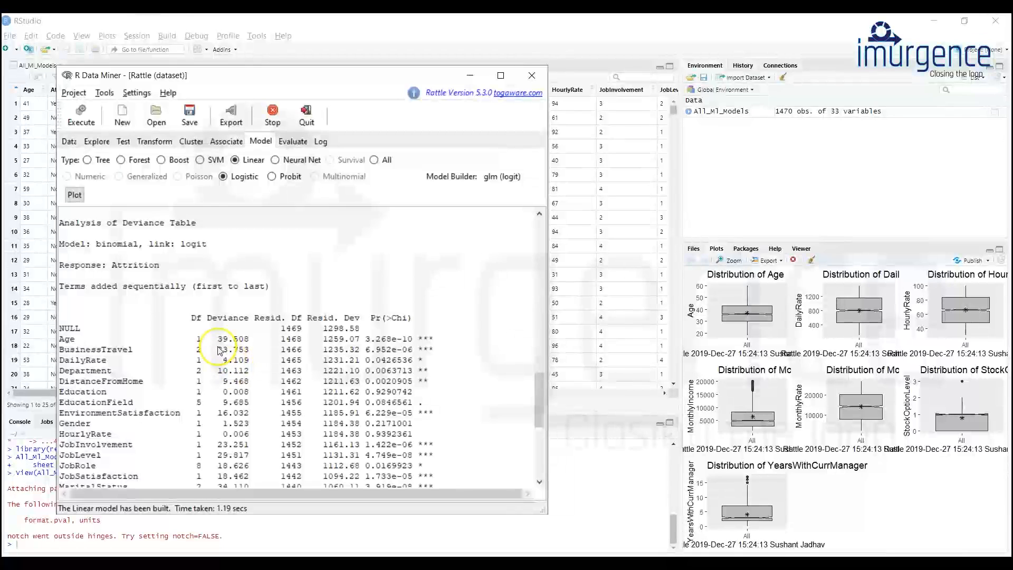
scroll(316, 339, down, 1)
scroll(316, 339, down, 7)
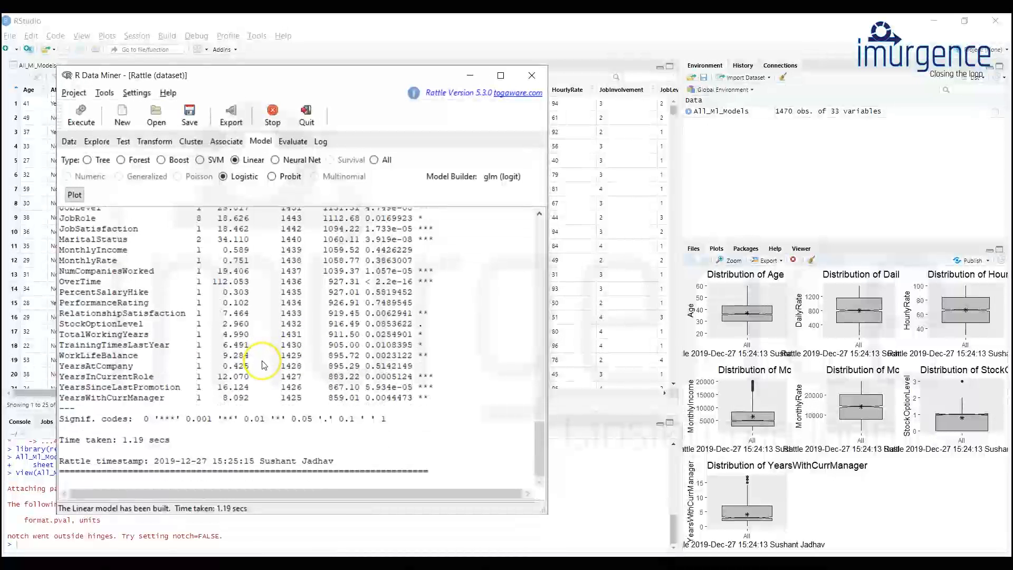
scroll(261, 364, up, 12)
scroll(265, 366, up, 15)
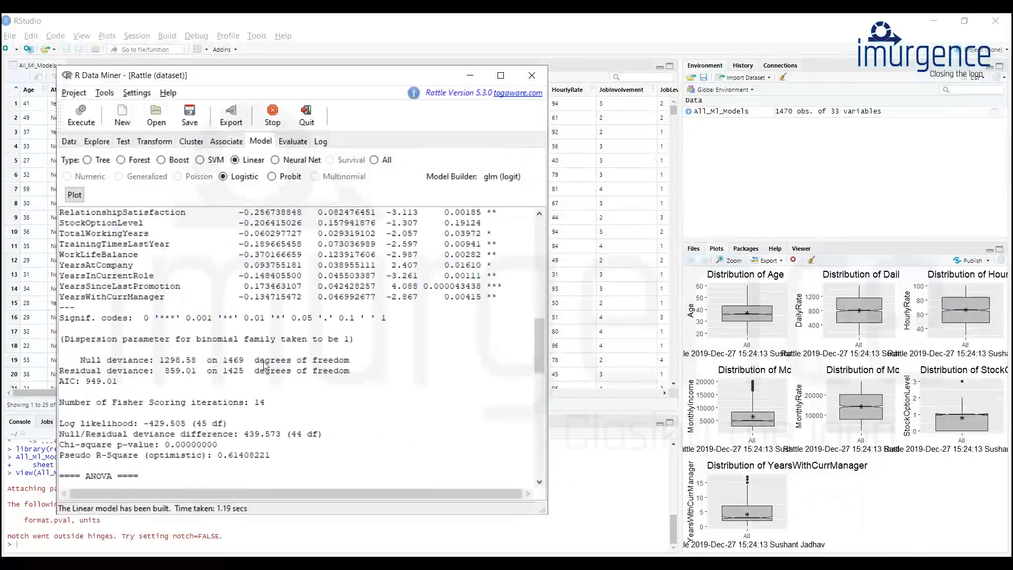
scroll(264, 364, up, 5)
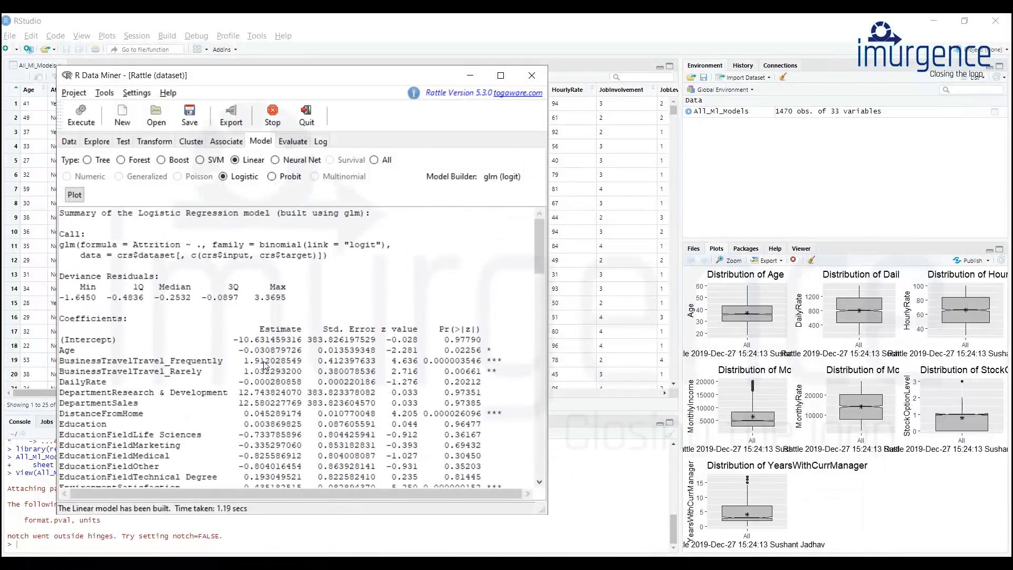
Generate the ROC curve for the Linear model on the Training data with the Probability report, installing the required ROCR package
click(291, 141)
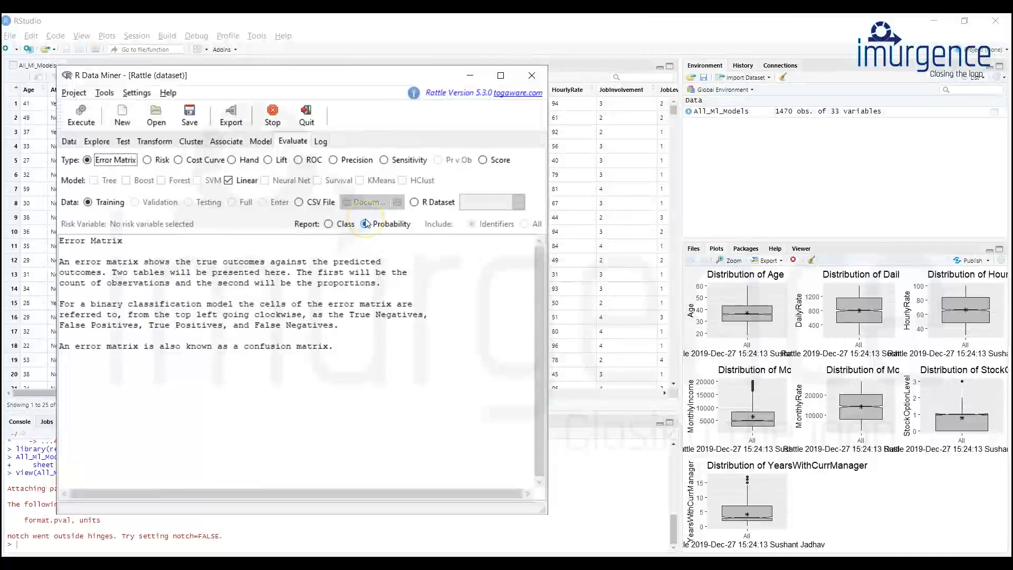
click(328, 224)
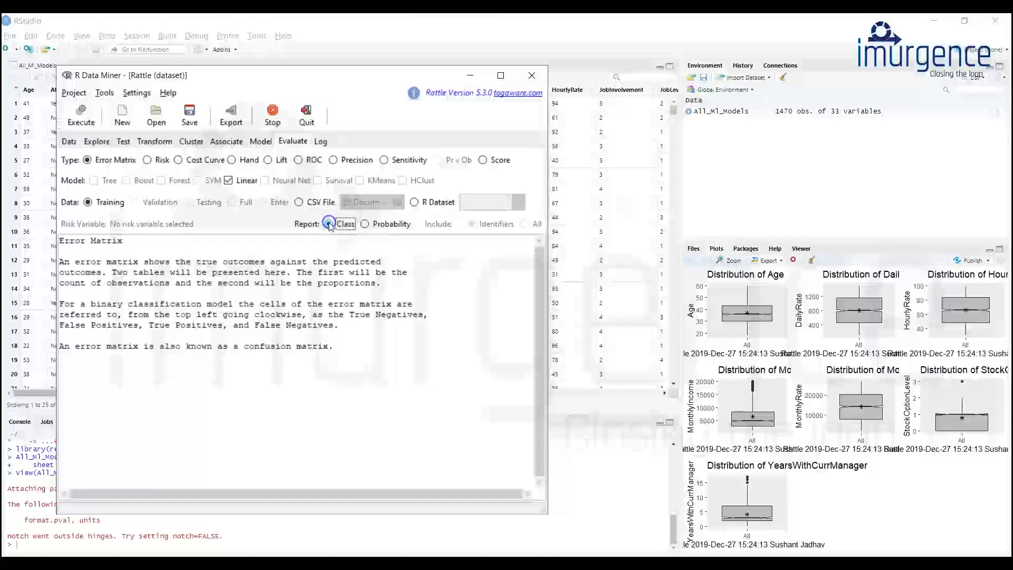
click(365, 224)
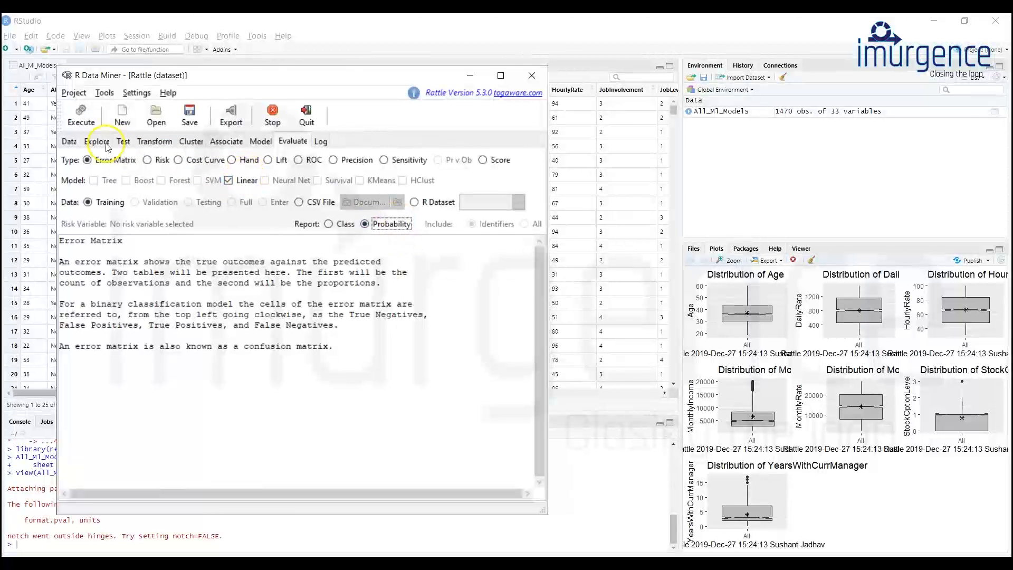
click(299, 160)
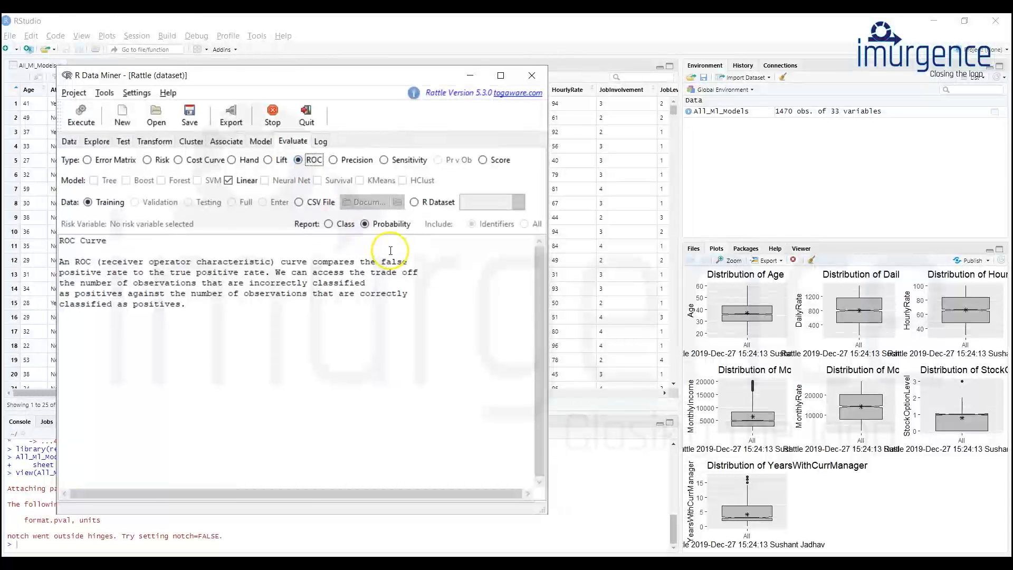
click(375, 224)
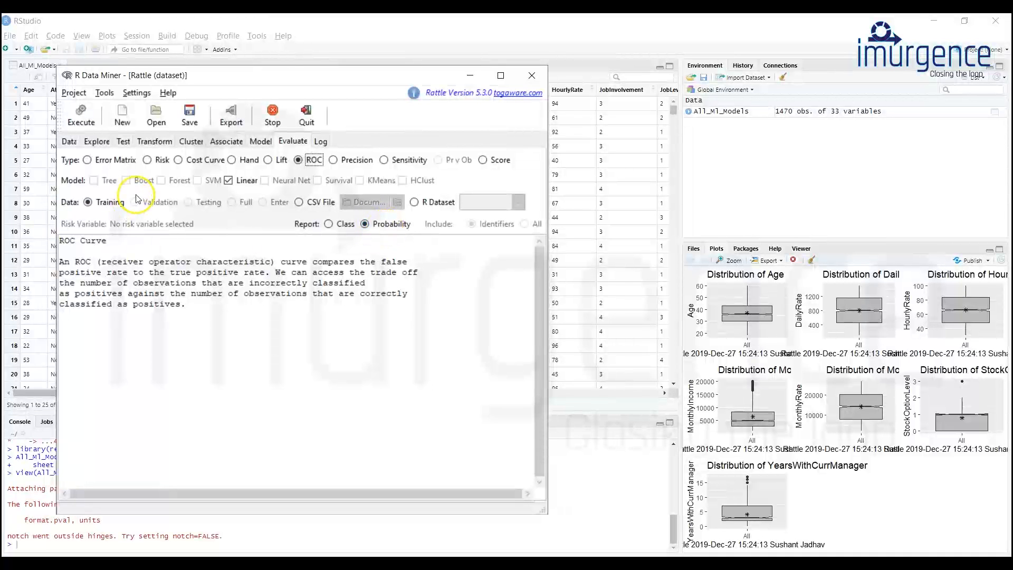
click(84, 121)
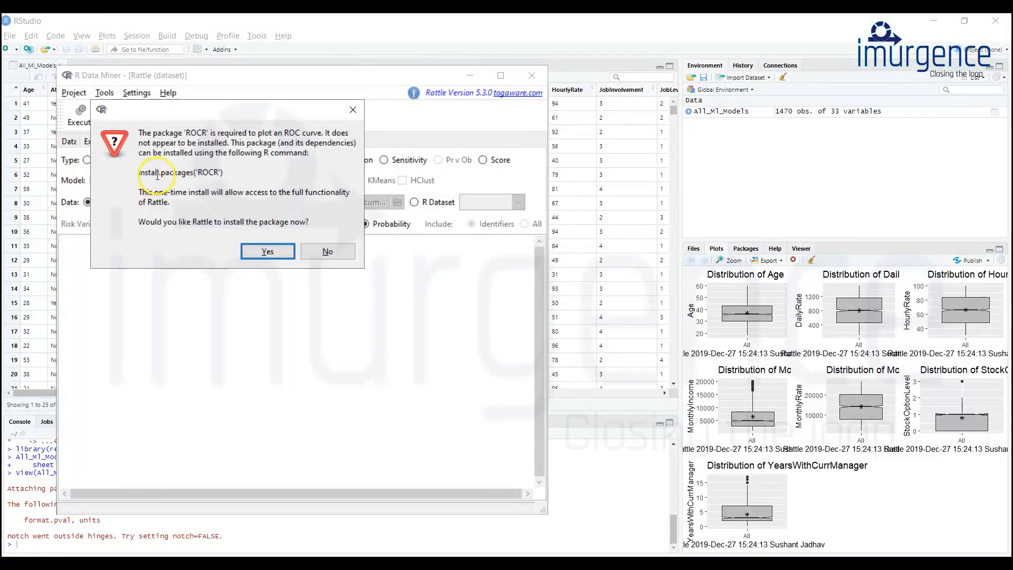
click(267, 251)
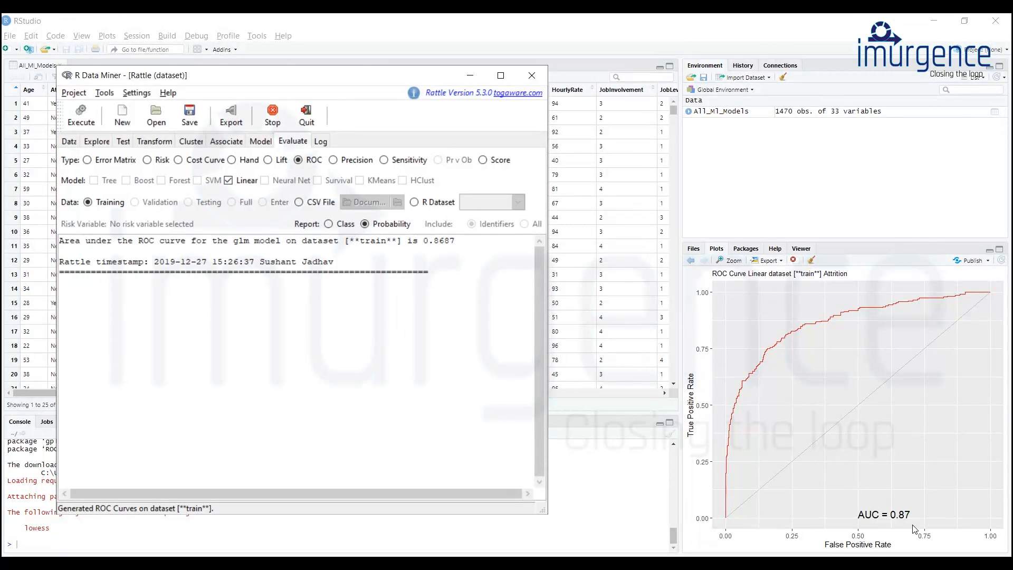
Generate the Precision chart for the Linear model on the Training data
click(388, 227)
click(333, 161)
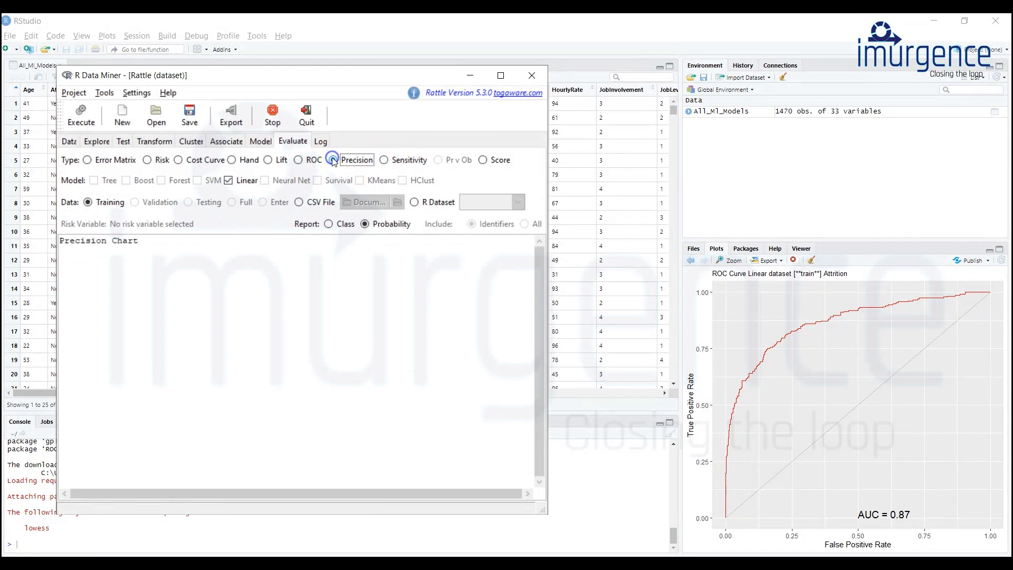
click(81, 126)
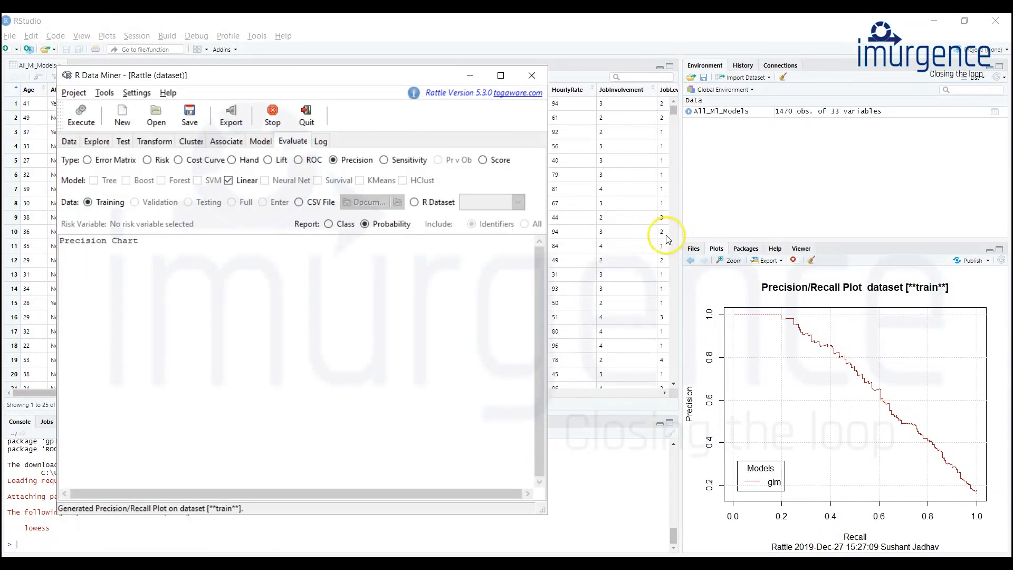
Generate the Sensitivity chart for the Linear model on the Training data and review it against the earlier Precision and ROC plots
click(385, 161)
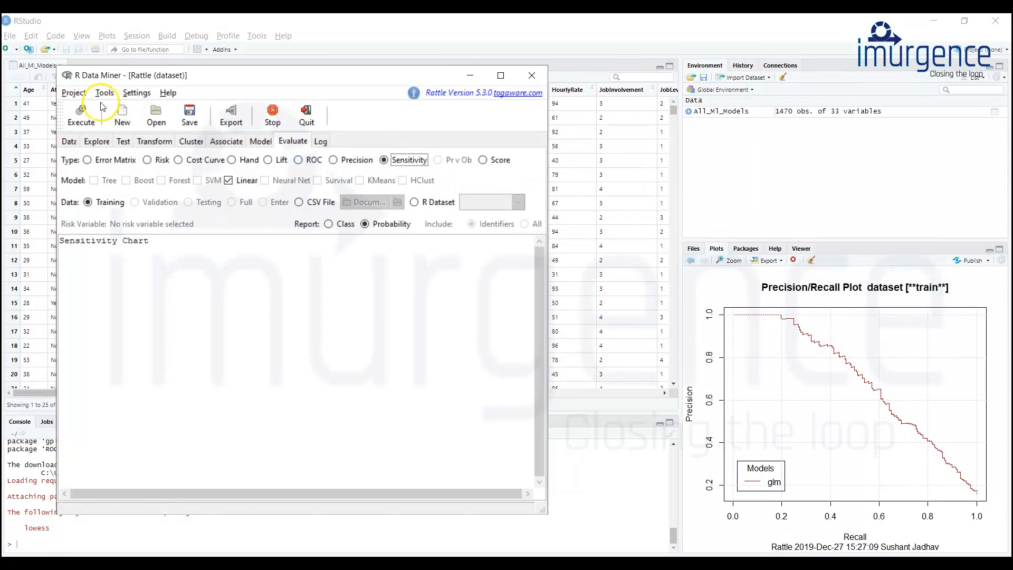
click(74, 120)
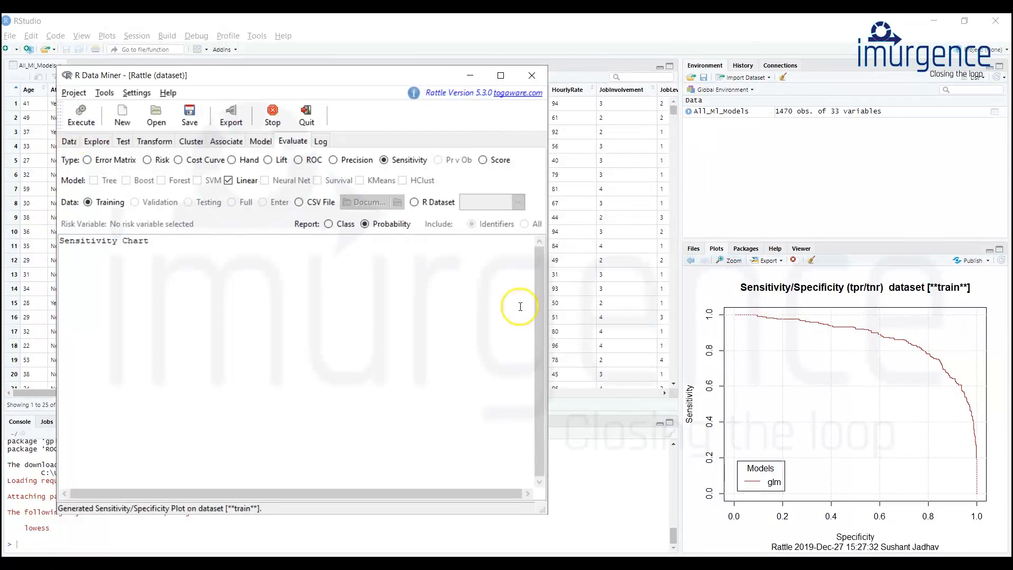
click(693, 262)
click(693, 261)
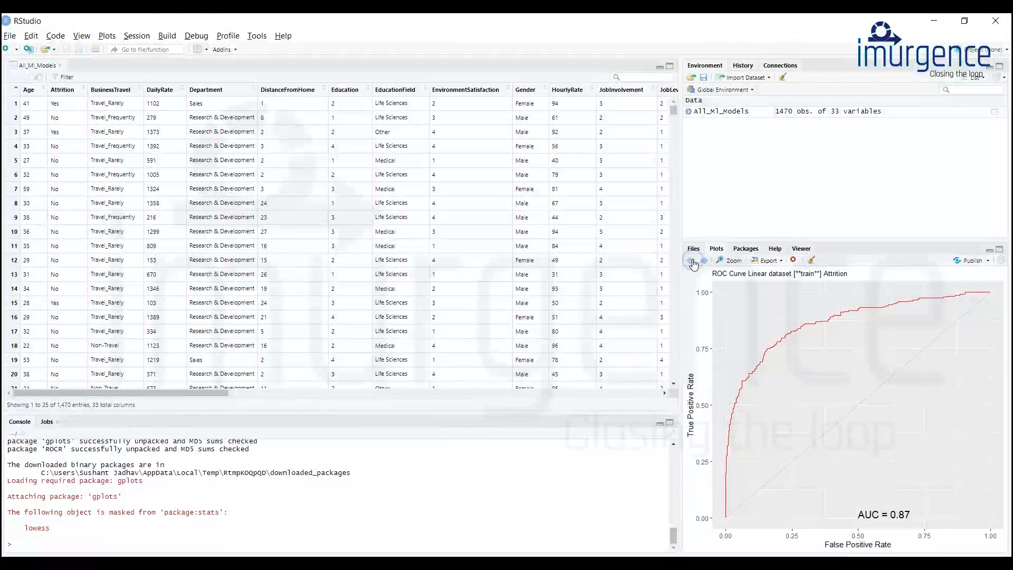
click(706, 261)
click(706, 262)
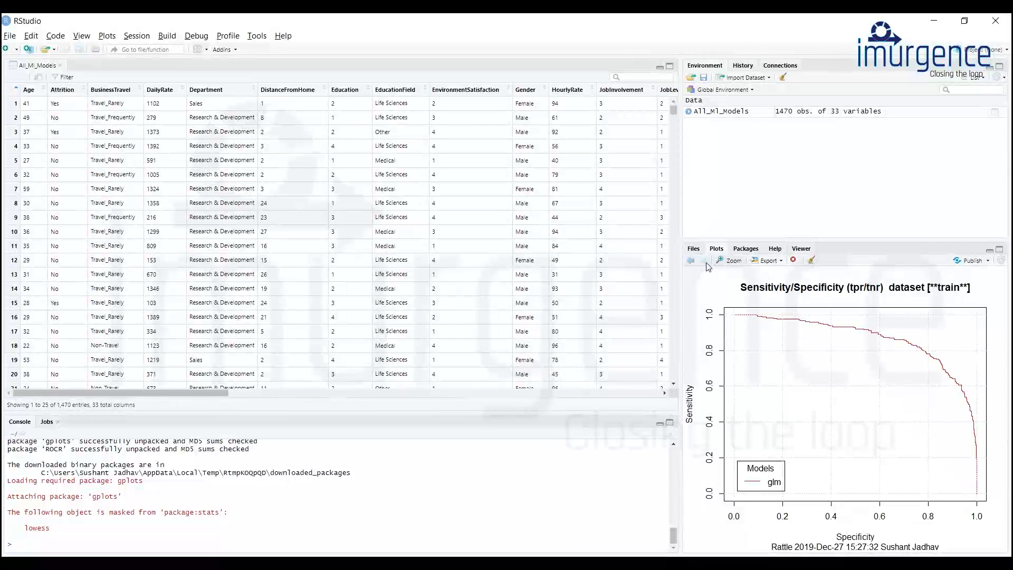
Switch to Rattle and set the evaluation type to Score, with the Class report and Identifiers included
key(alt+Tab)
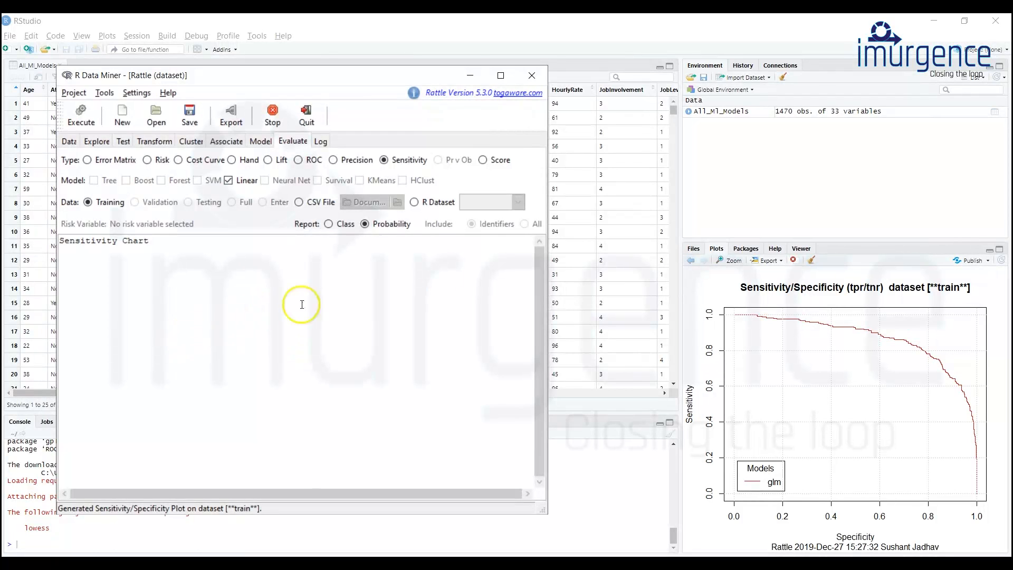
click(483, 160)
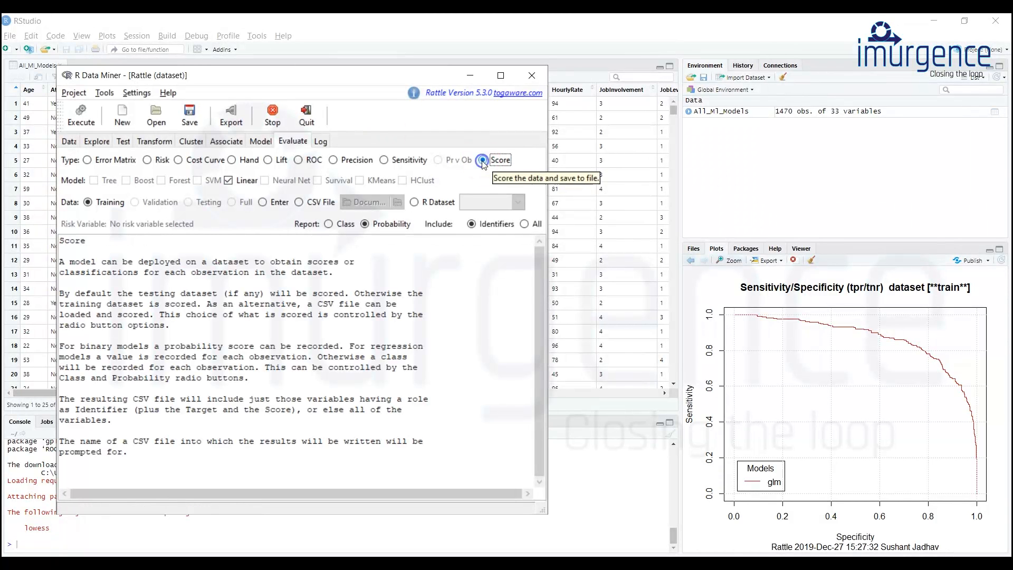
click(463, 224)
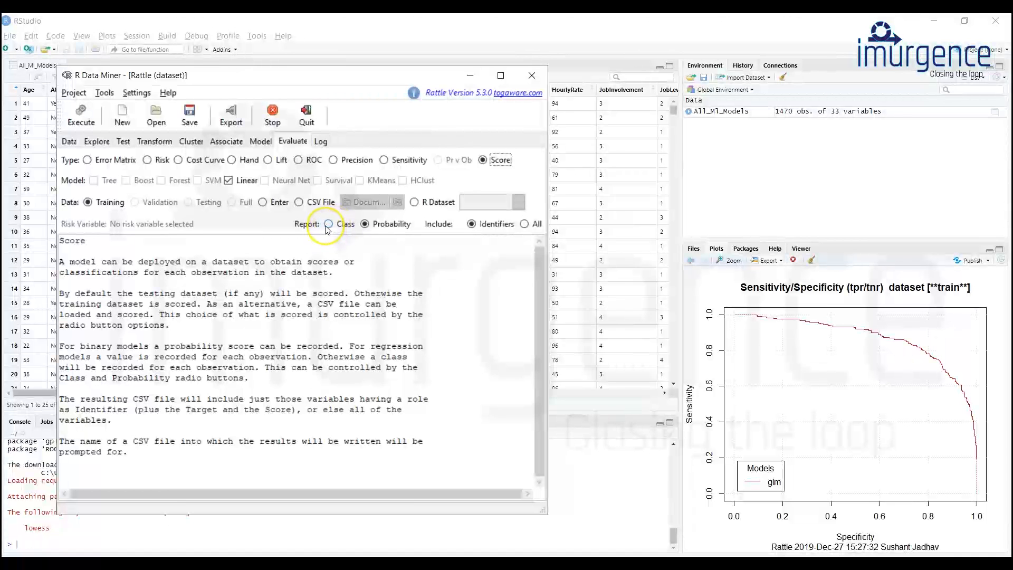
click(329, 225)
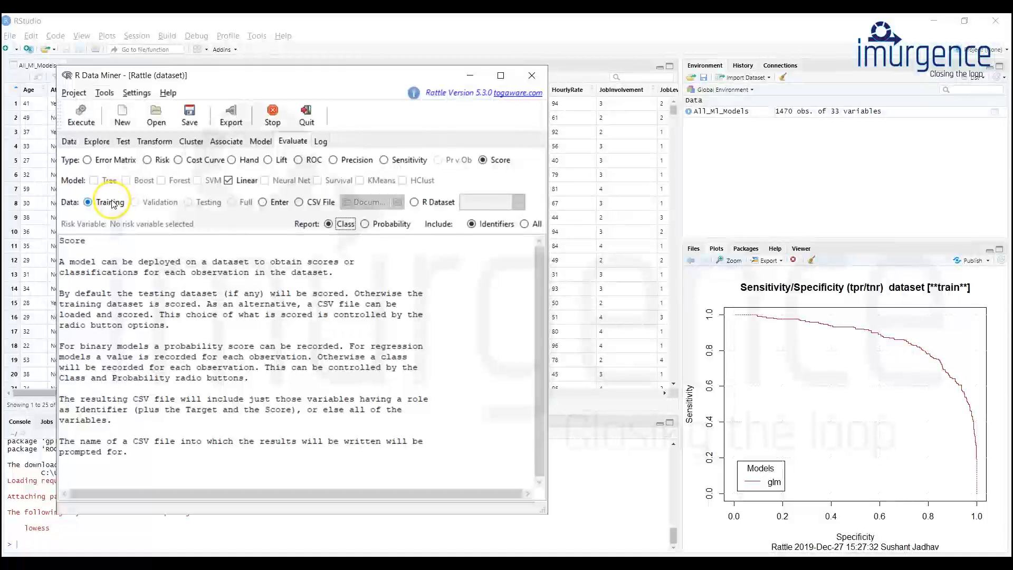
Score the Training data with the Linear model and save the results as Prediction_on_train_data.csv on the Desktop
click(77, 117)
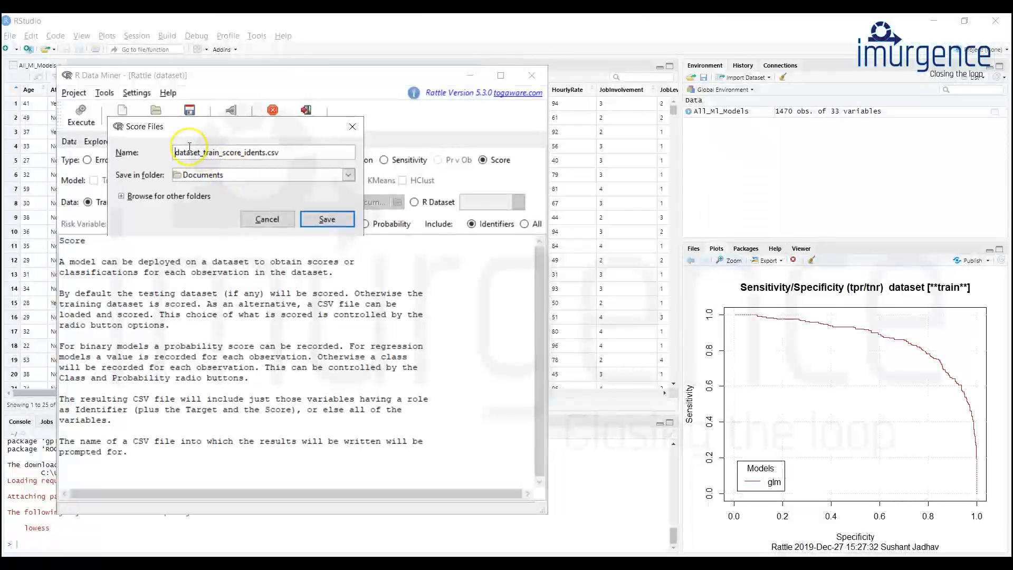
drag(179, 153, 259, 159)
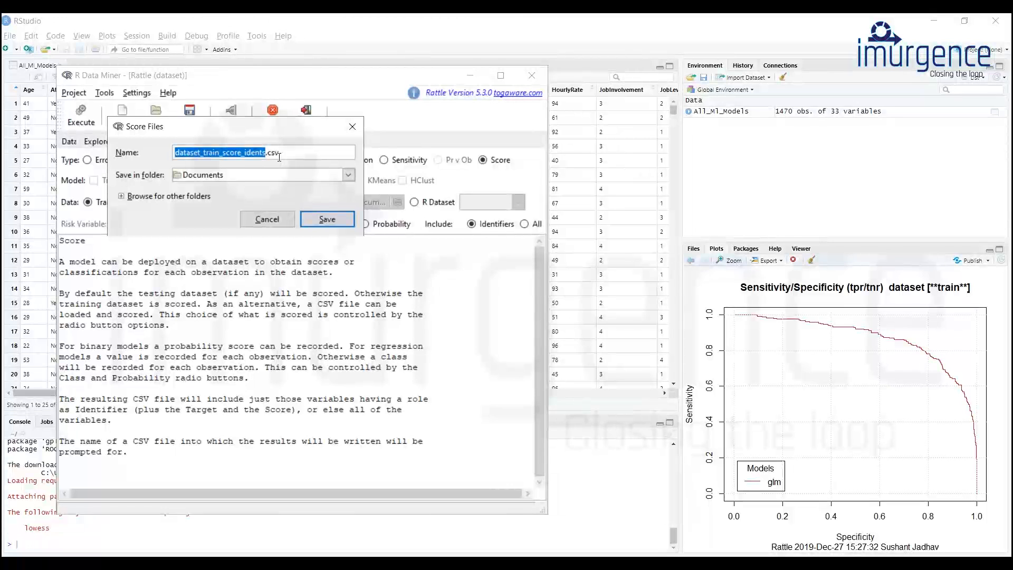
text(Predictio)
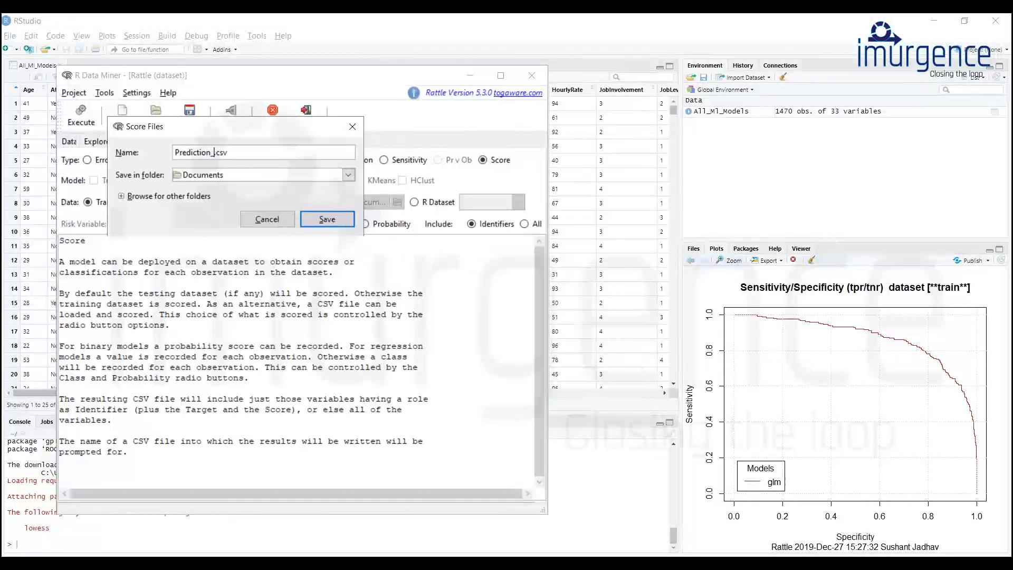
text(n_on_train_data)
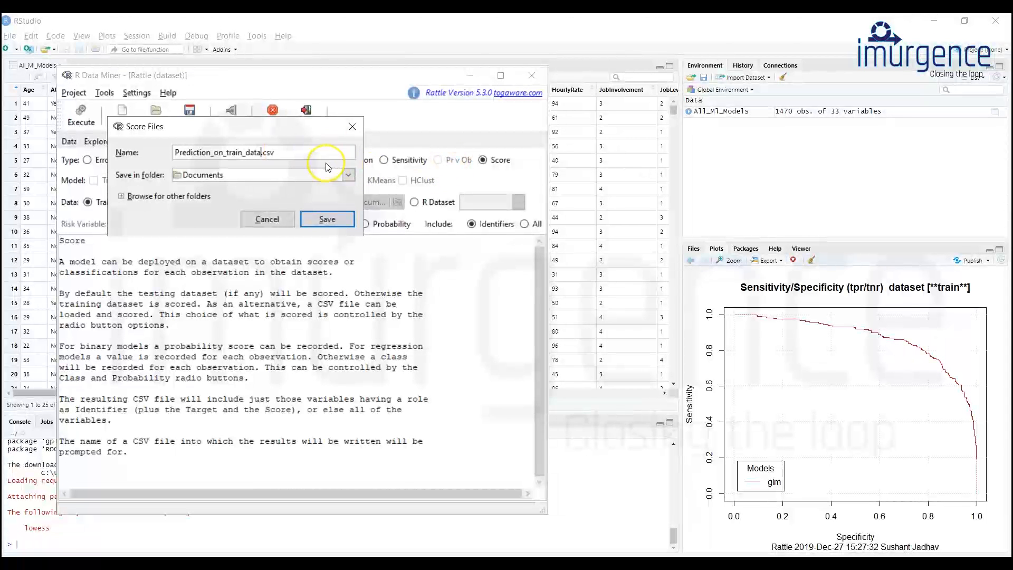
click(321, 181)
click(241, 207)
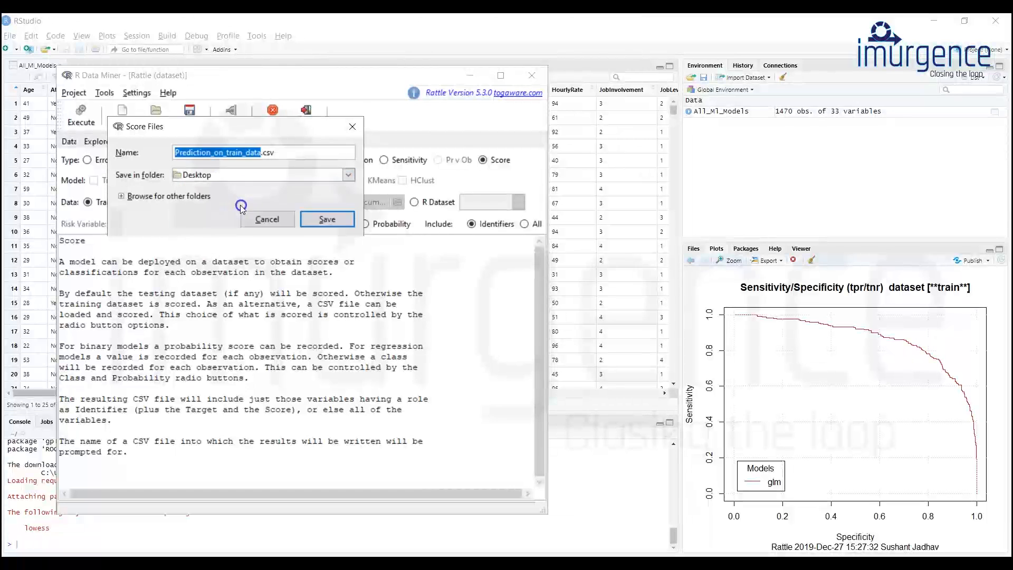
click(337, 221)
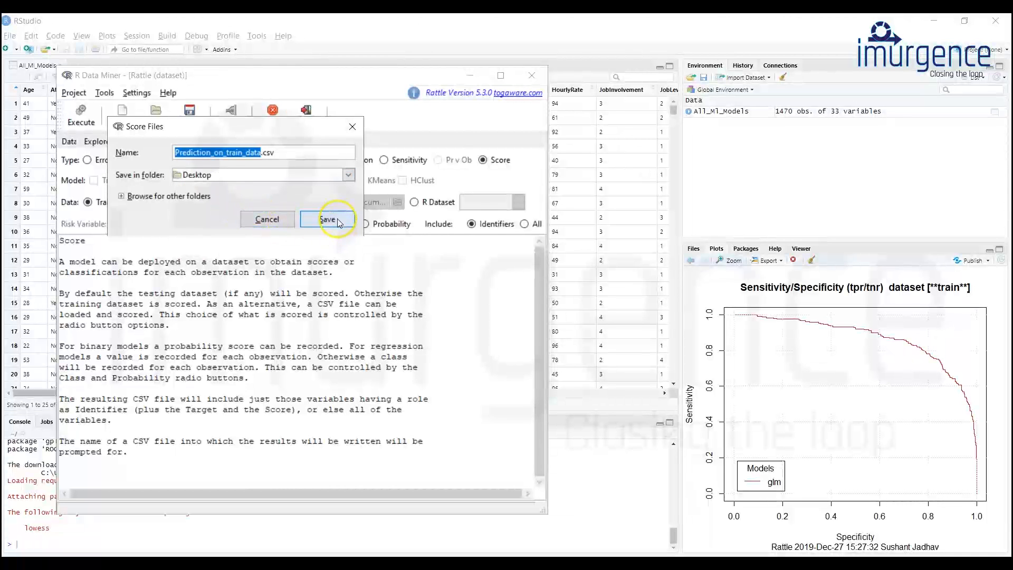
click(337, 221)
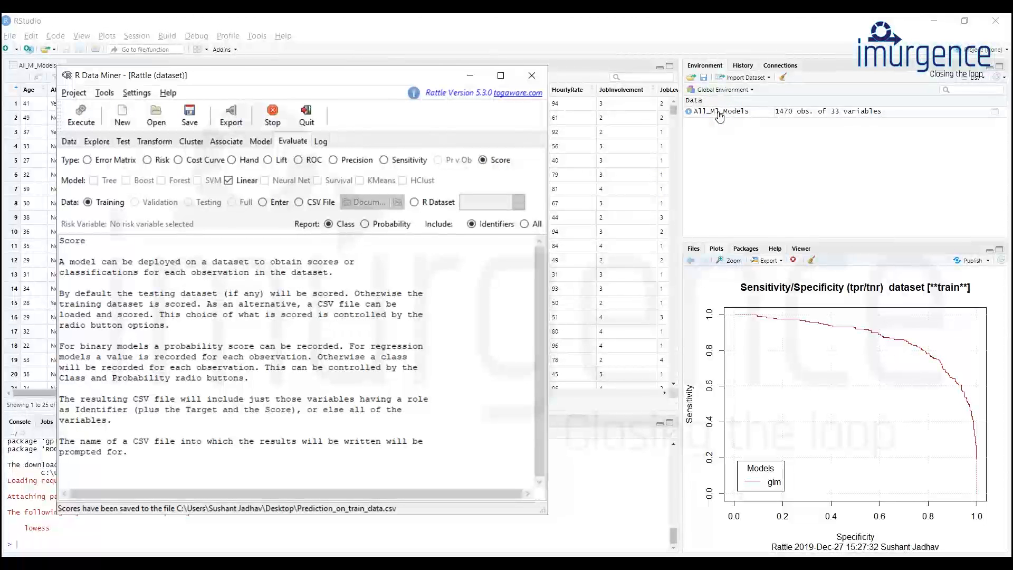
Switch to RStudio and load the All Ml Models workbook from the Desktop for an Excel data import
click(748, 80)
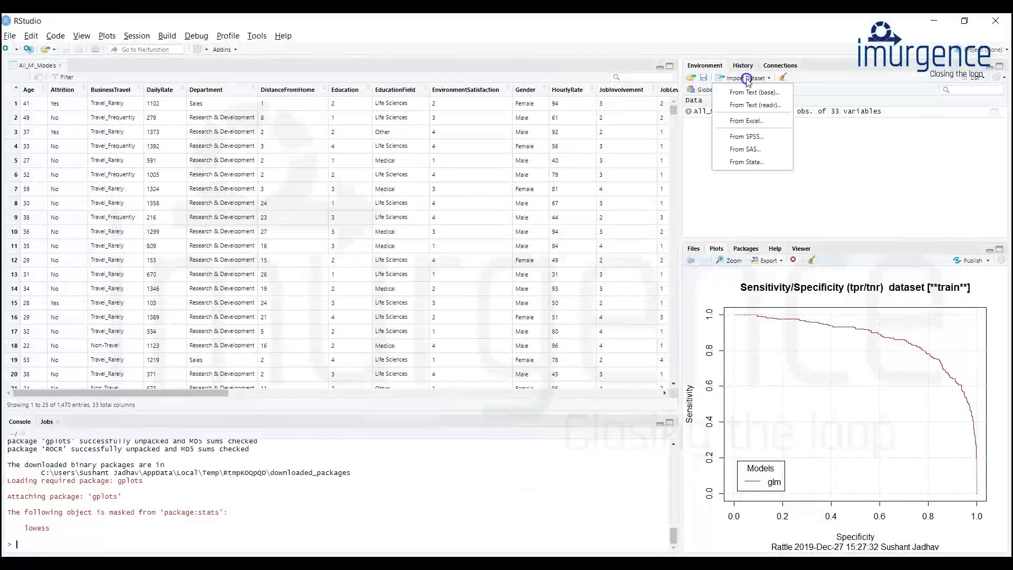
click(765, 123)
click(934, 111)
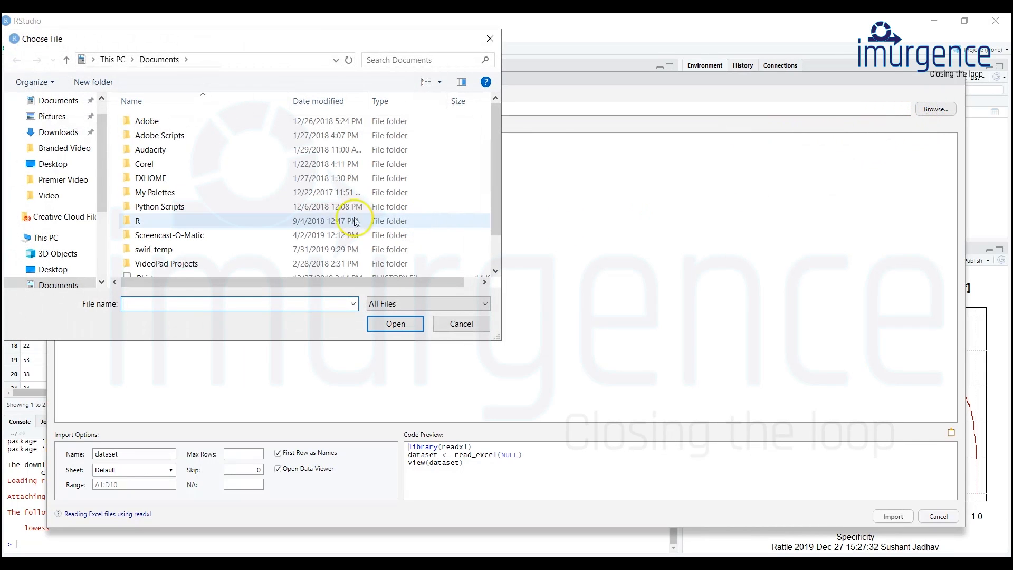
click(69, 165)
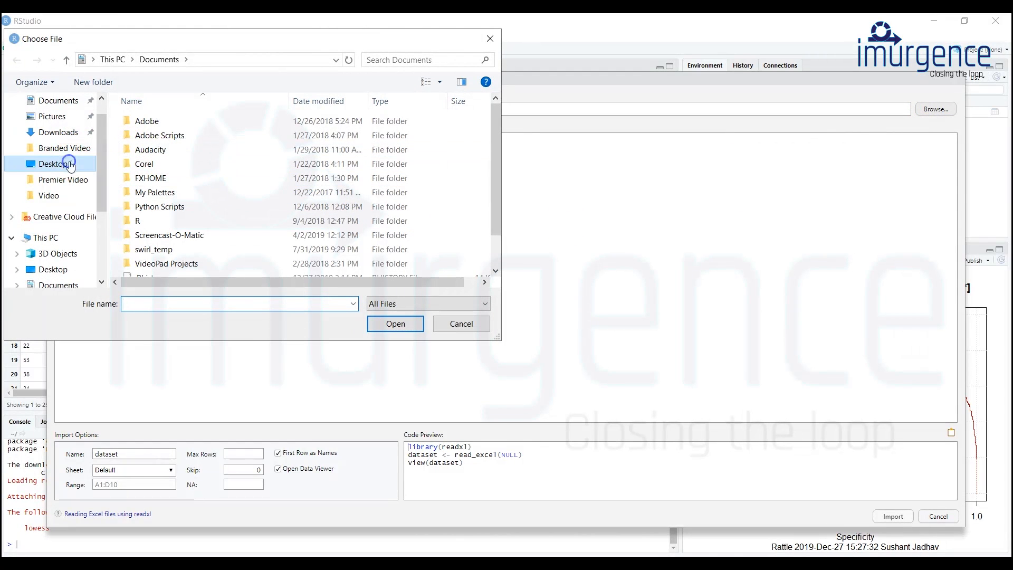
click(302, 121)
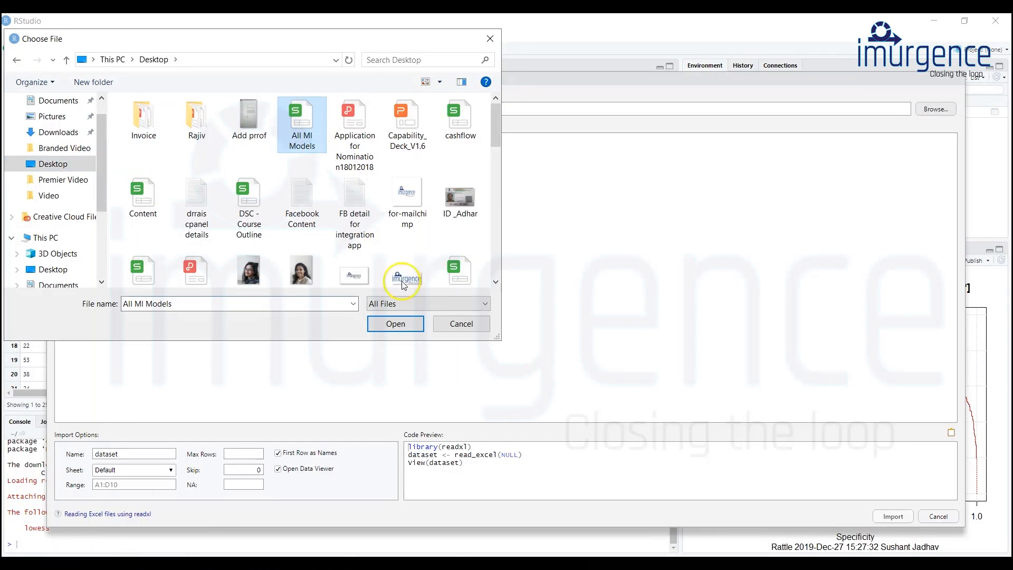
click(396, 325)
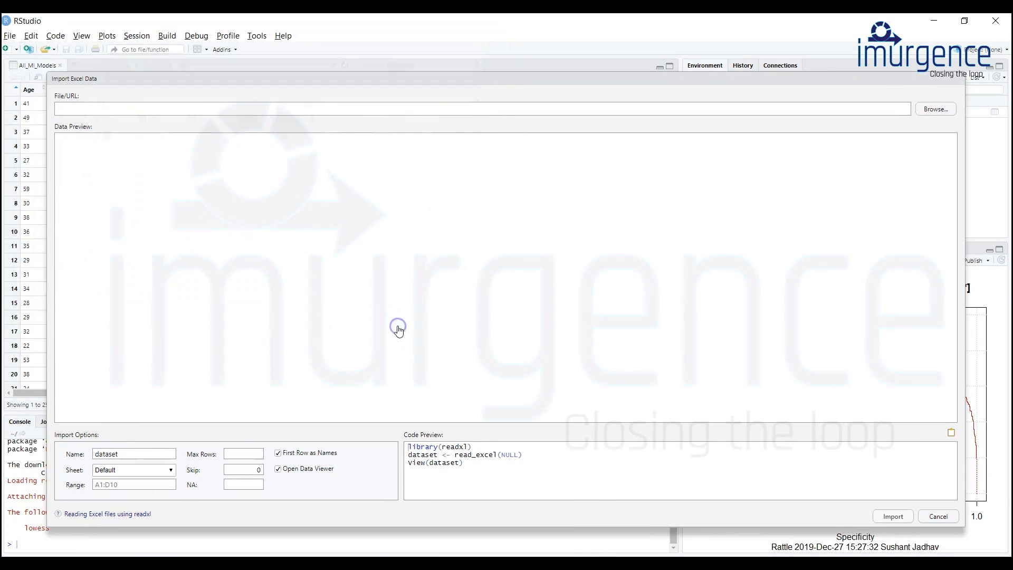
Import the workbook's Hold Out Data Set sheet under the name Hold_out
click(170, 470)
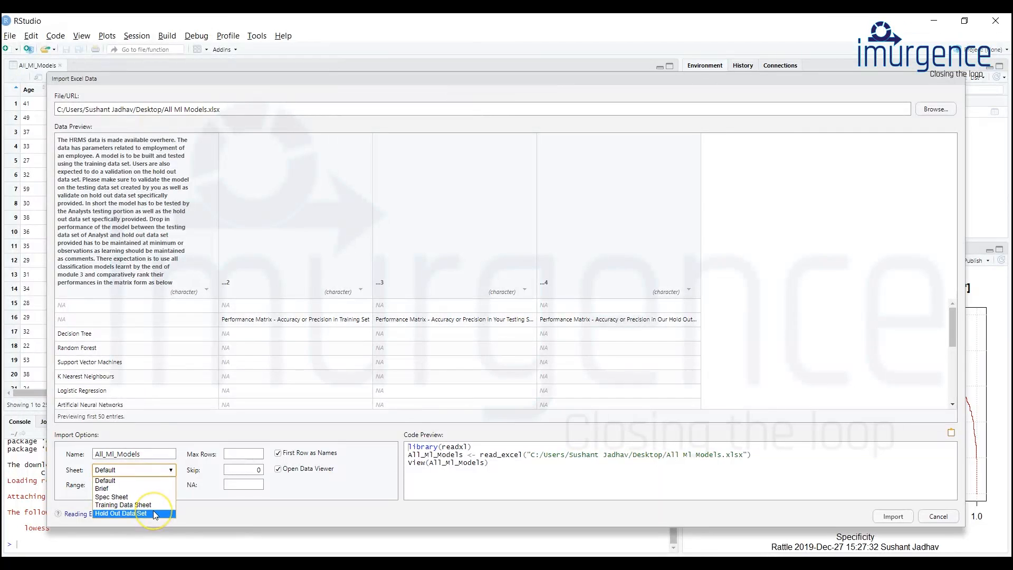
click(153, 512)
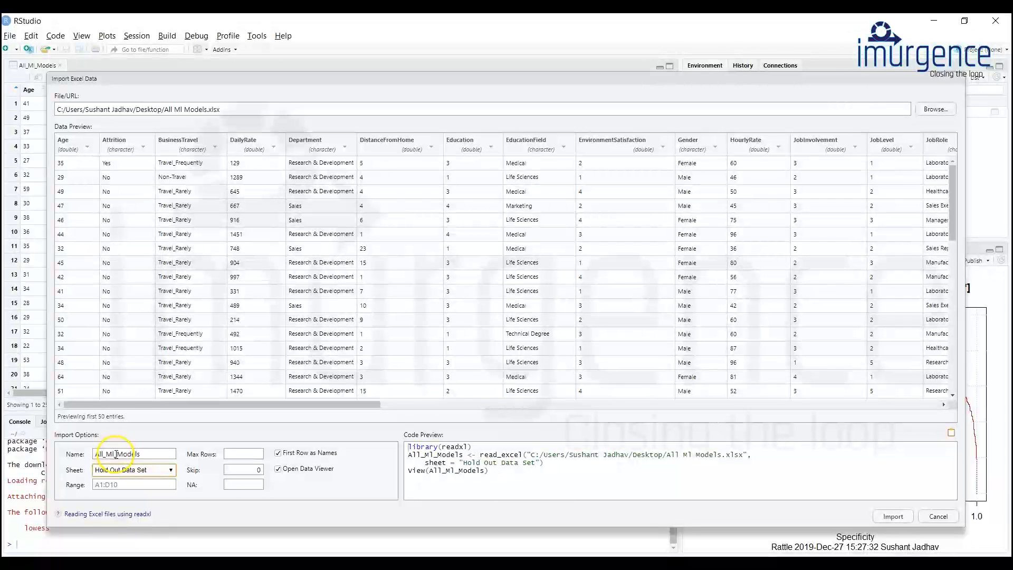
drag(116, 454, 83, 455)
drag(167, 457, 100, 476)
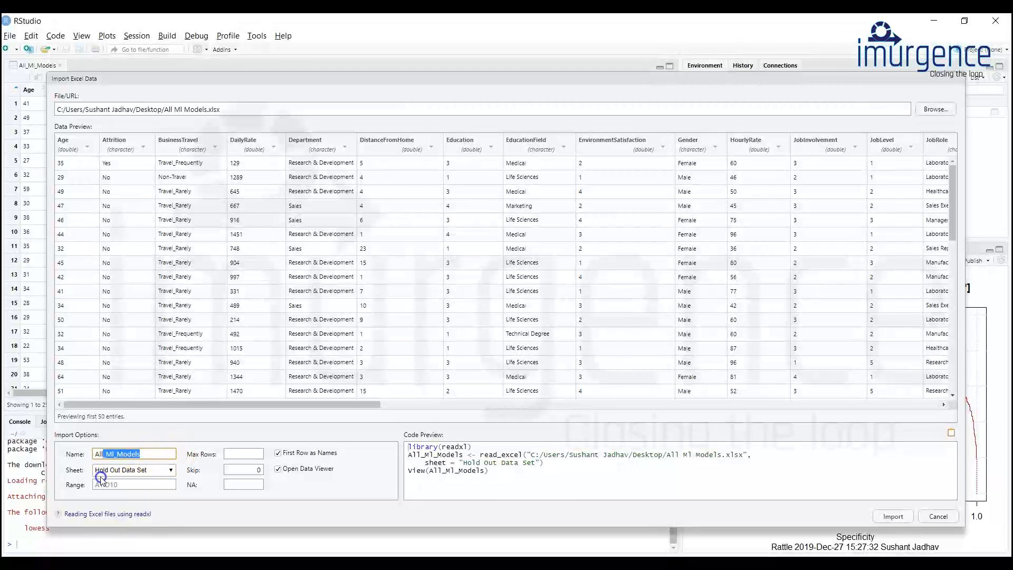
text(Hold)
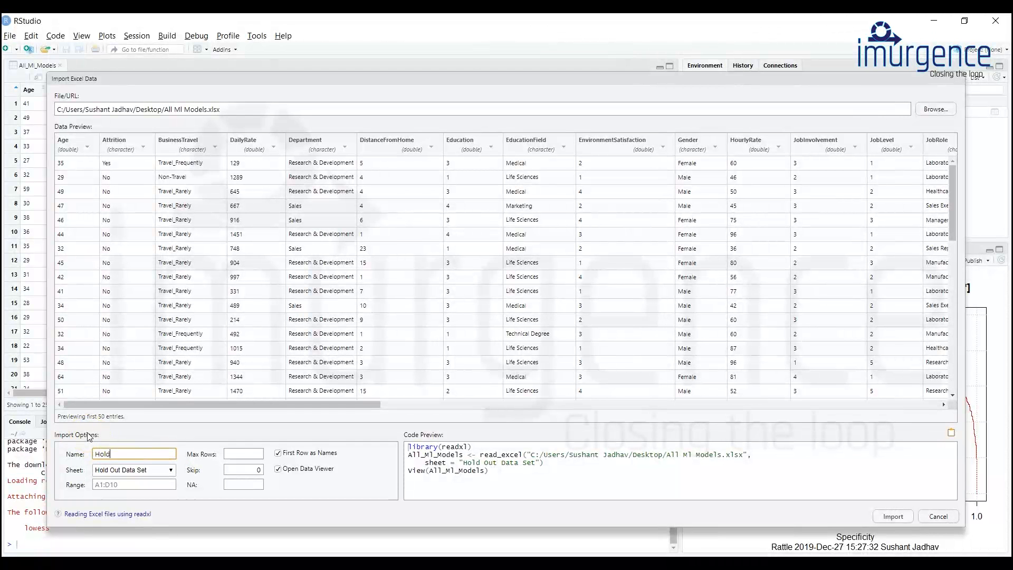
text(_out)
click(887, 517)
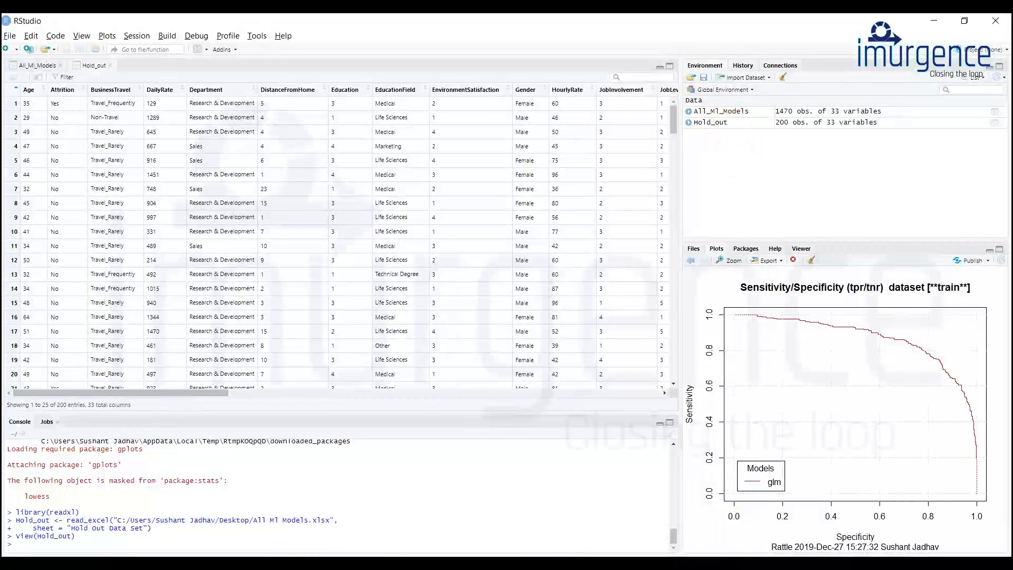
Switch to Rattle and refresh the R Dataset data names so that Hold_out can be chosen as a dataset
key(alt+Tab)
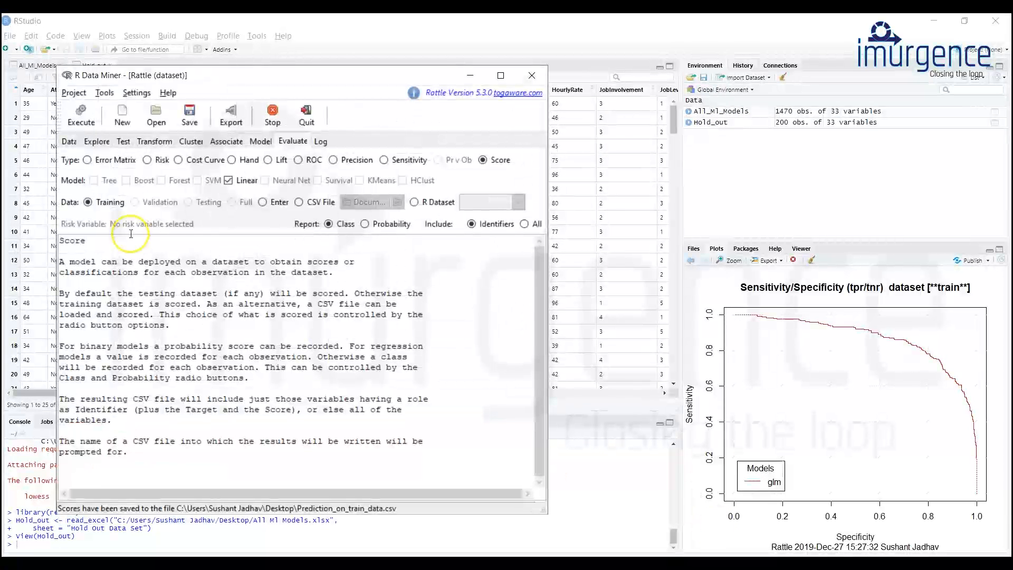
click(71, 141)
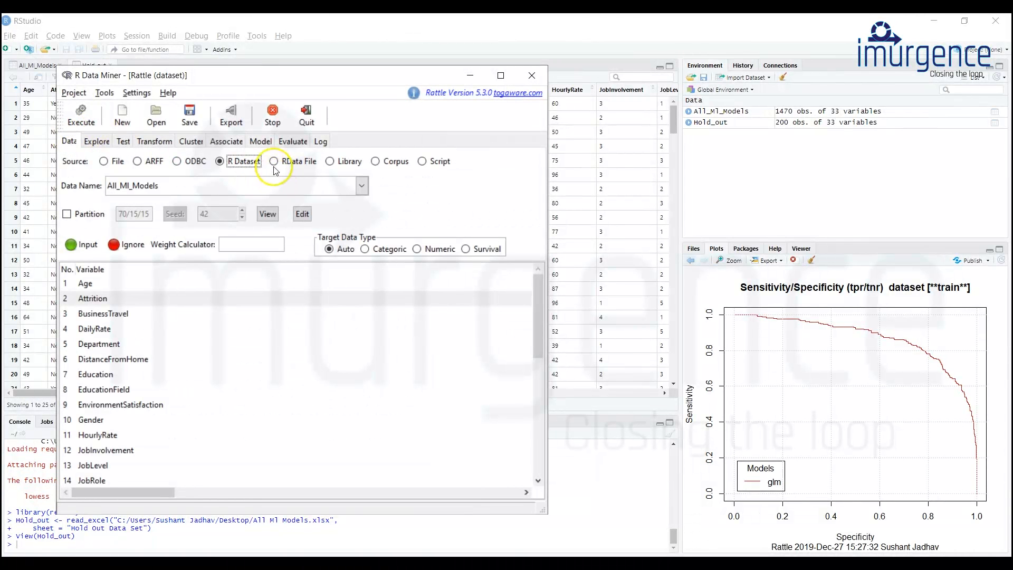
click(240, 188)
click(239, 188)
click(239, 188)
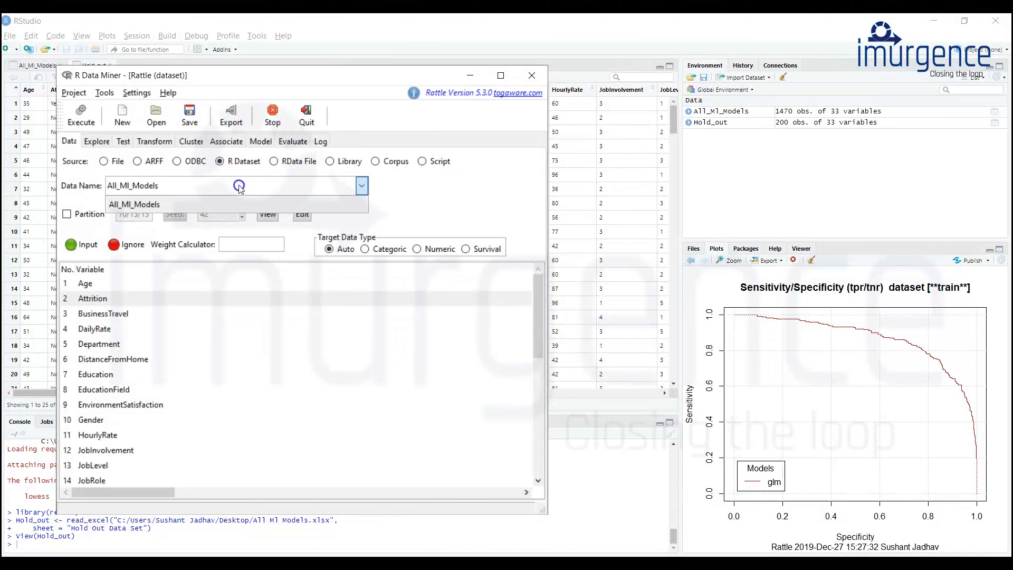
click(270, 162)
click(222, 166)
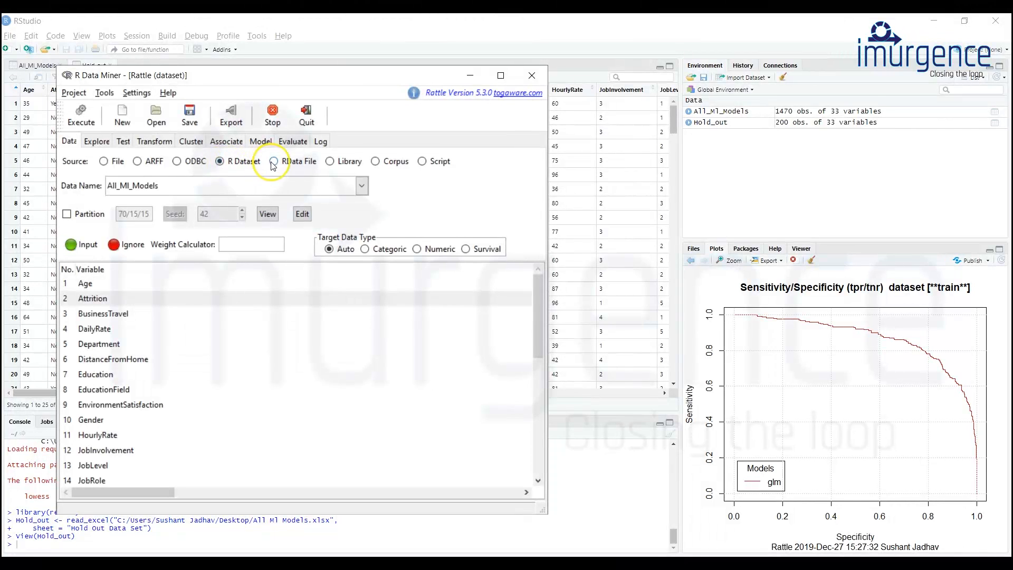
click(274, 161)
click(219, 161)
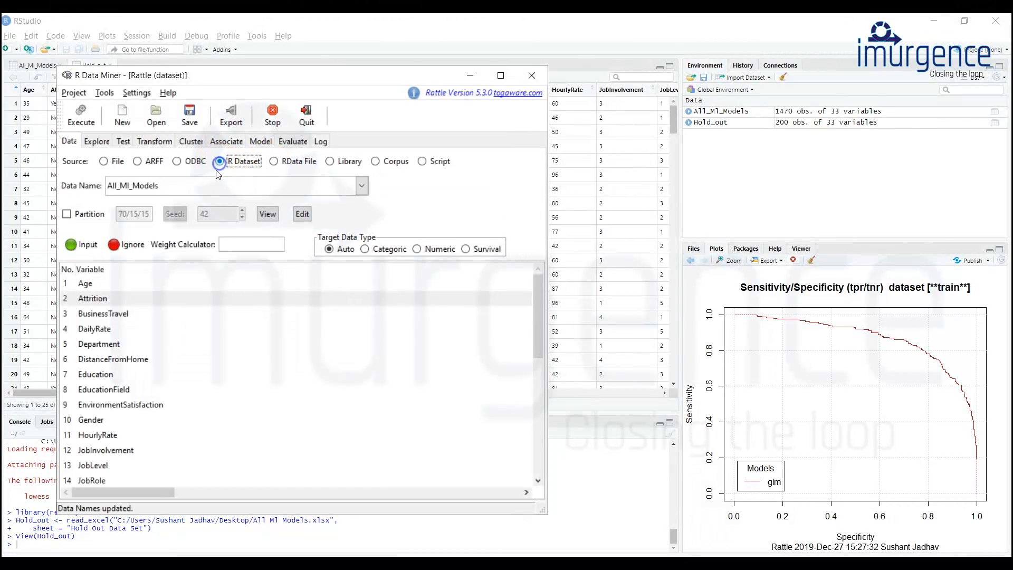
click(209, 188)
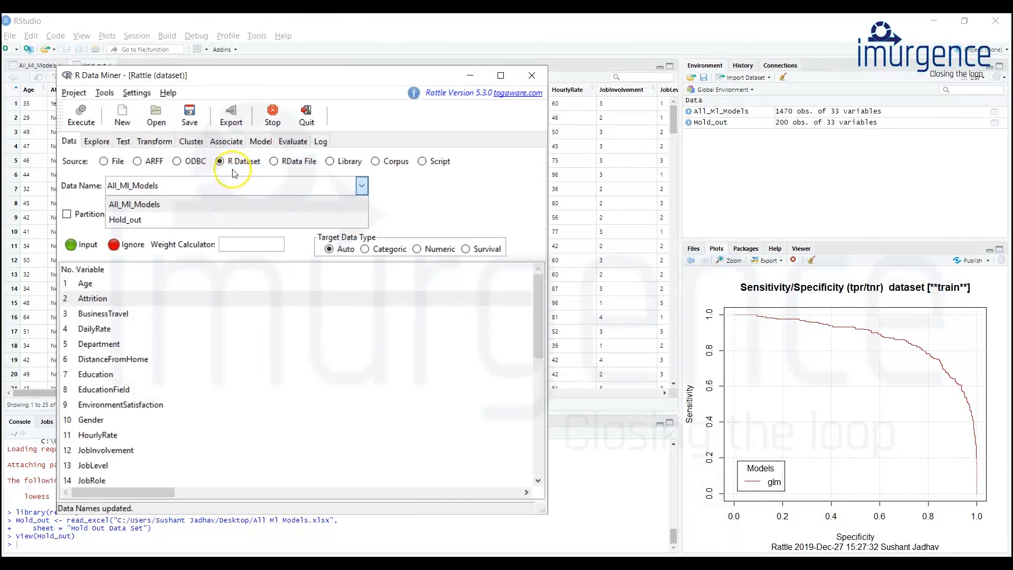
Recheck the available R dataset names, keep All_Ml_Models as the source, and return to the Score evaluation settings
click(273, 162)
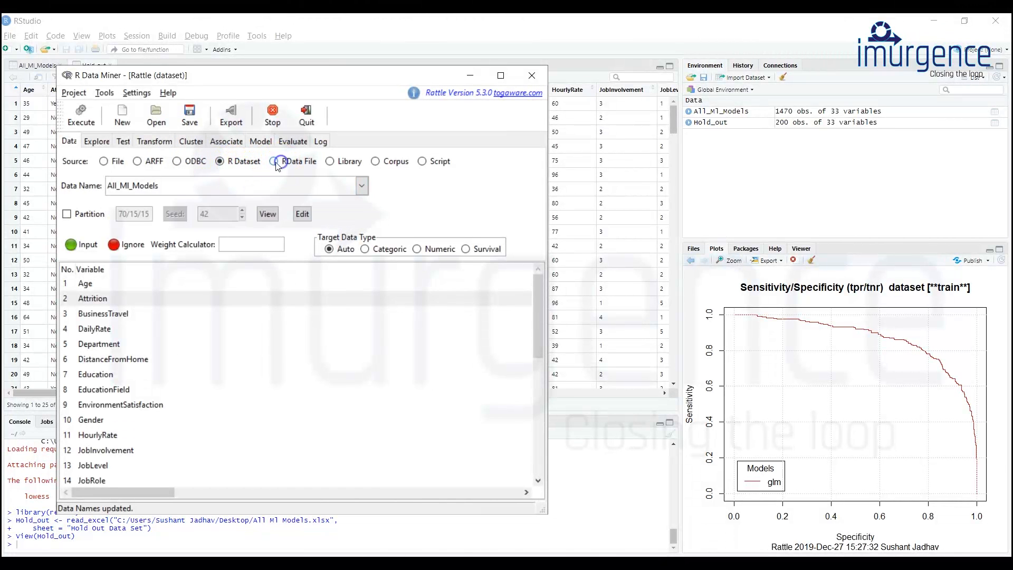
click(220, 161)
click(210, 189)
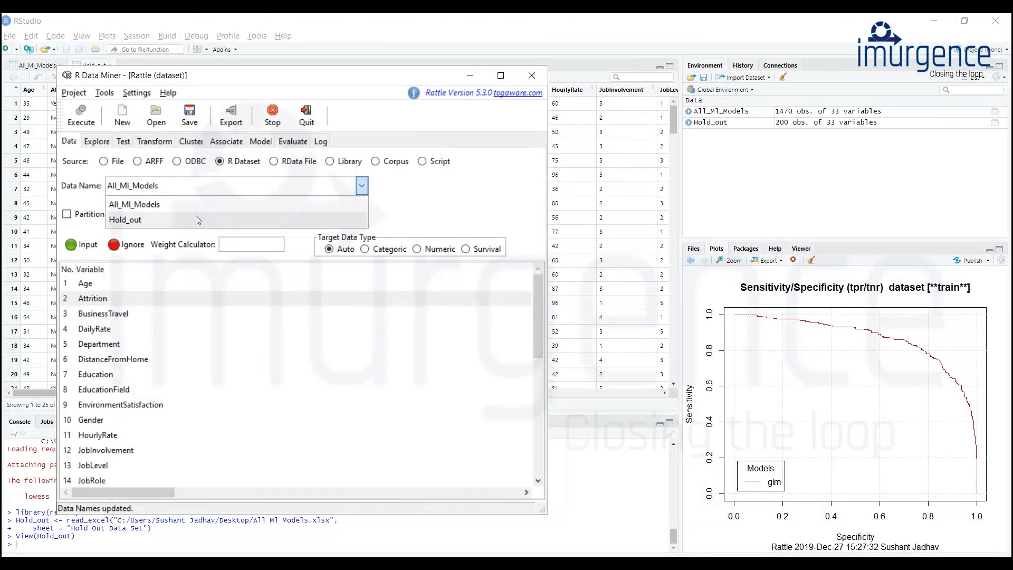
click(265, 141)
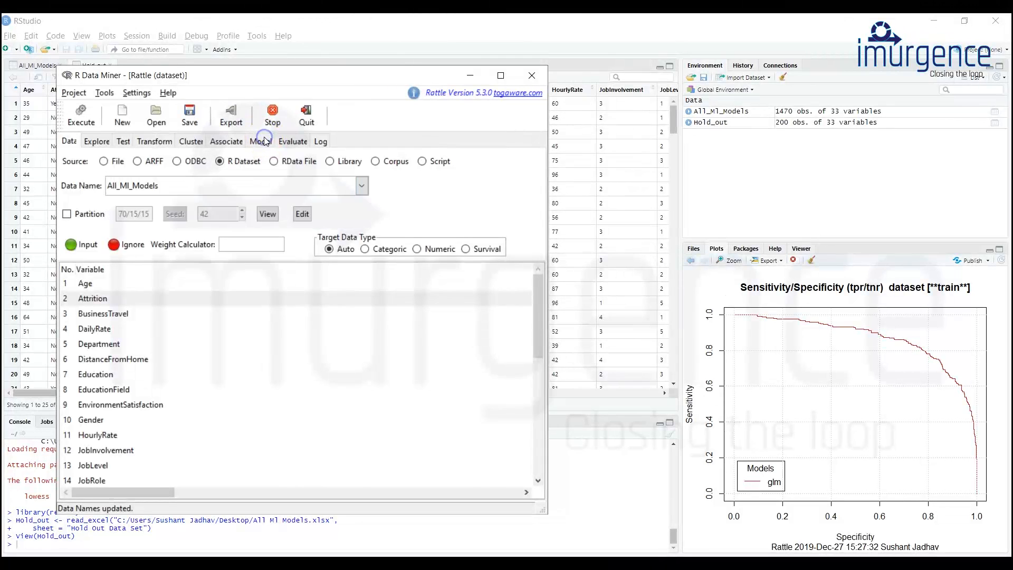
click(293, 142)
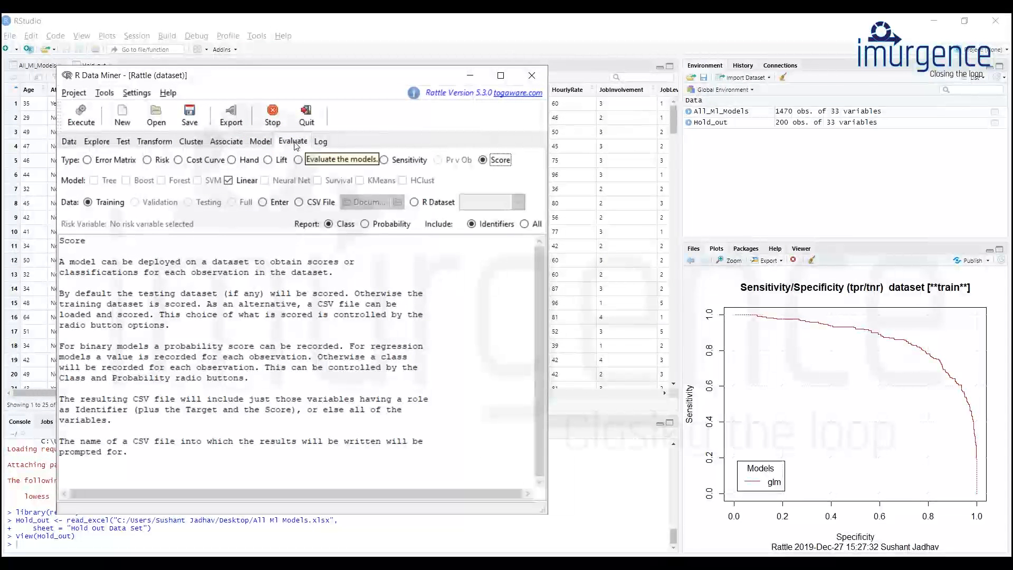
Recheck the data source settings, then set the Score evaluation to use the R dataset Hold_out
click(70, 142)
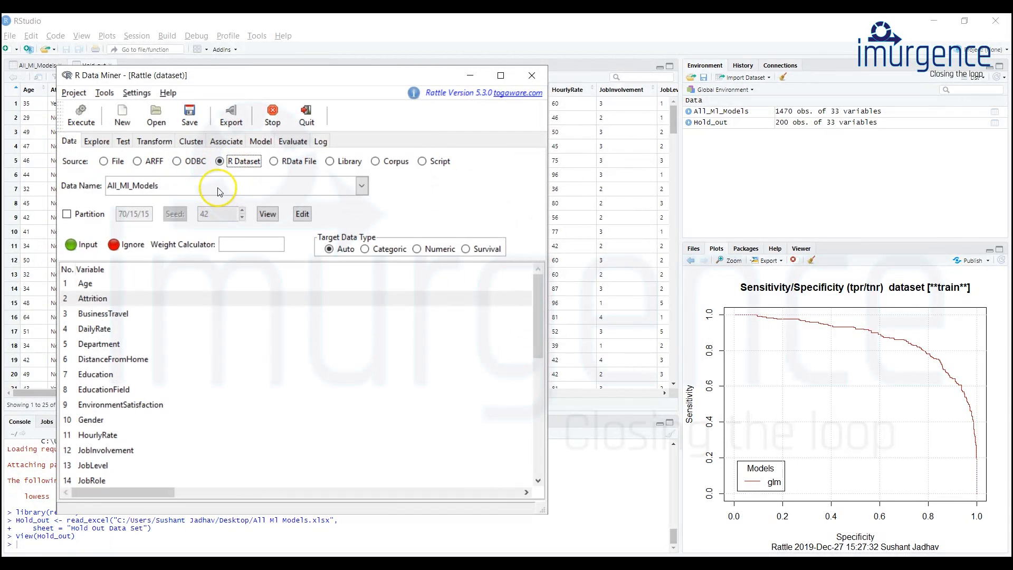
click(293, 141)
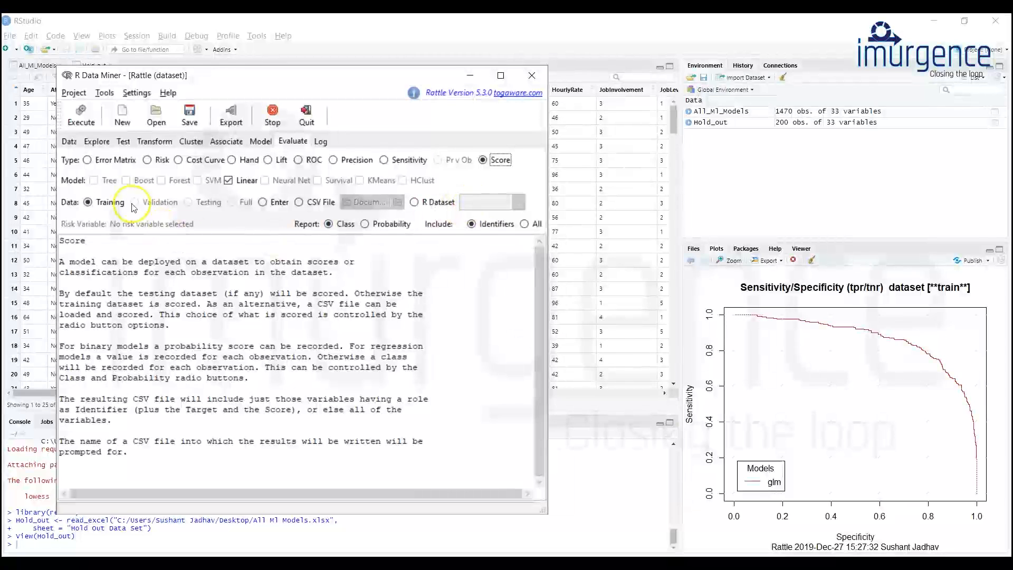
click(414, 203)
click(518, 202)
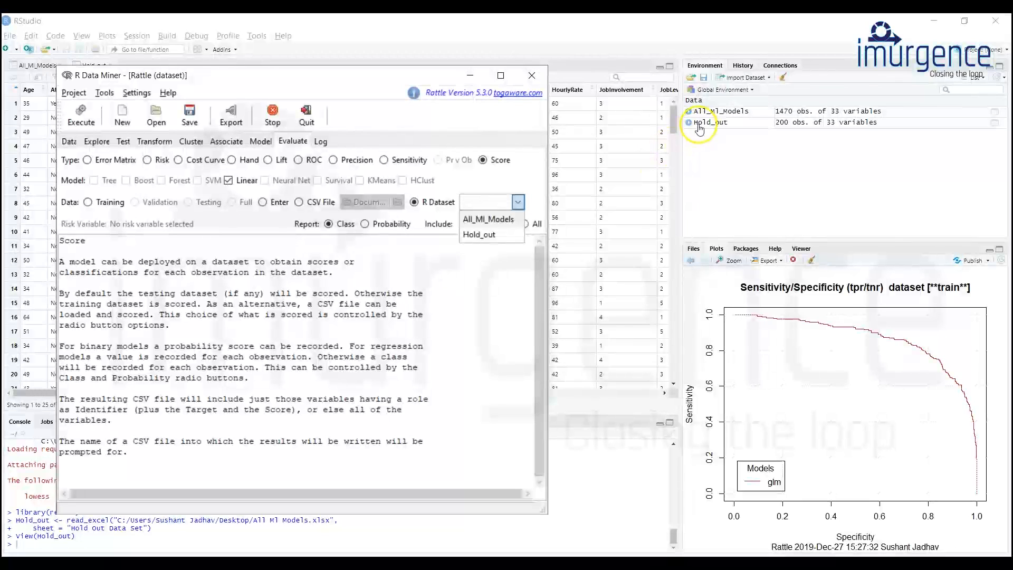
click(492, 237)
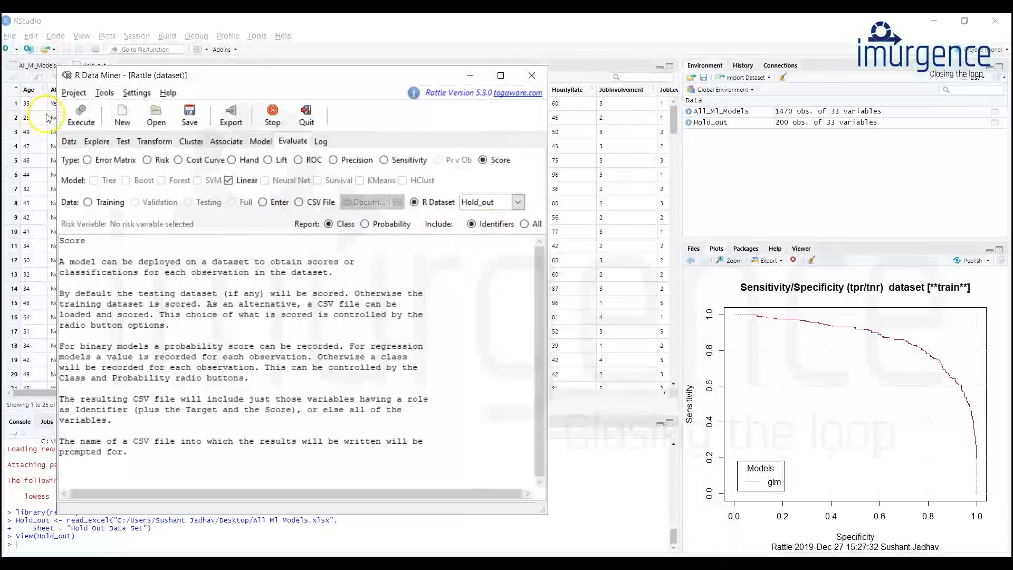
Score the hold-out dataset and save the results to the Desktop as Hold_out_score_idents.csv
click(77, 122)
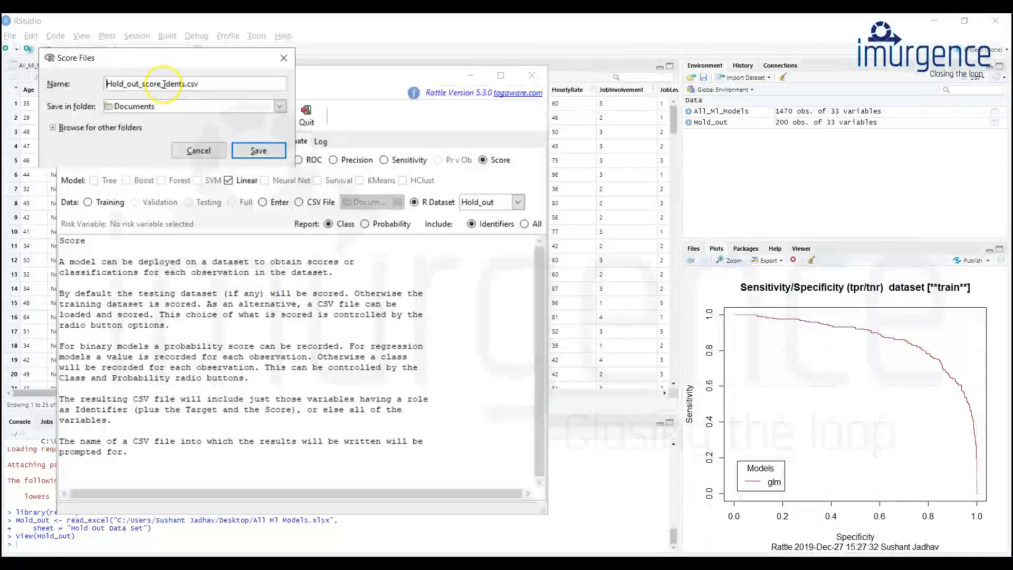
click(165, 114)
click(144, 137)
click(259, 151)
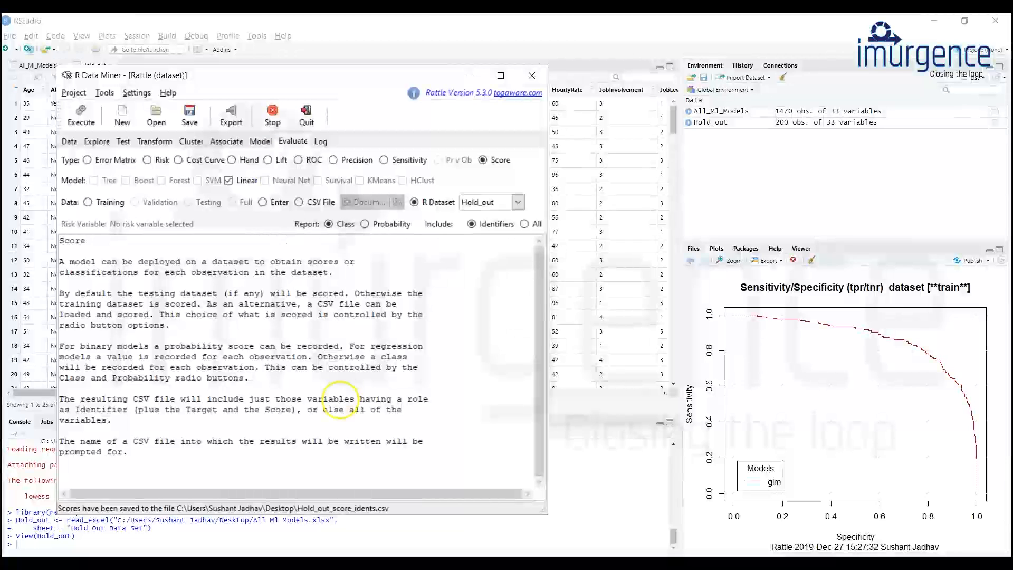
Open the Prediction_on_train_data file from the desktop and compare its actual Attrition values with the glm predictions
key(super+d)
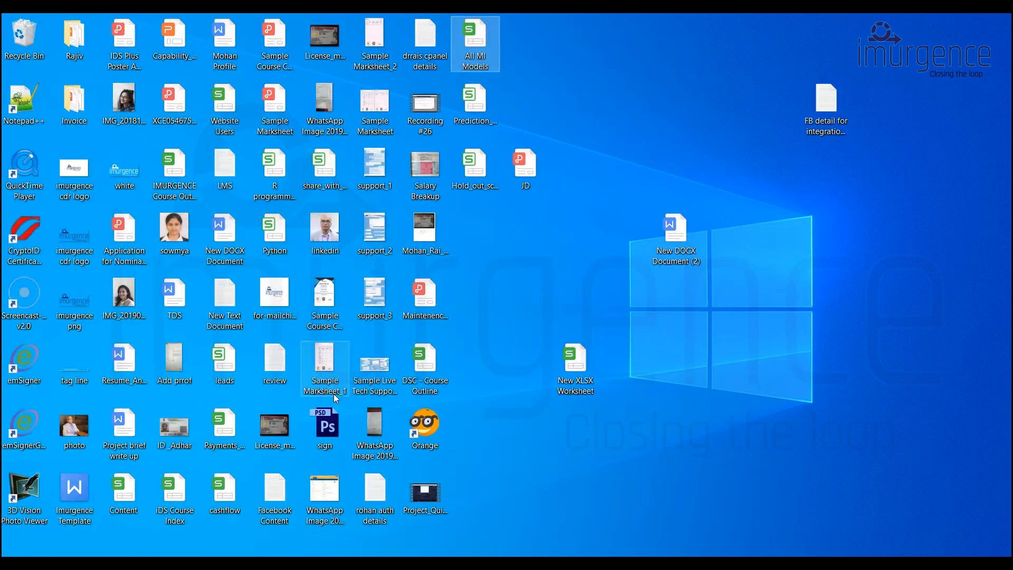
click(585, 95)
click(476, 100)
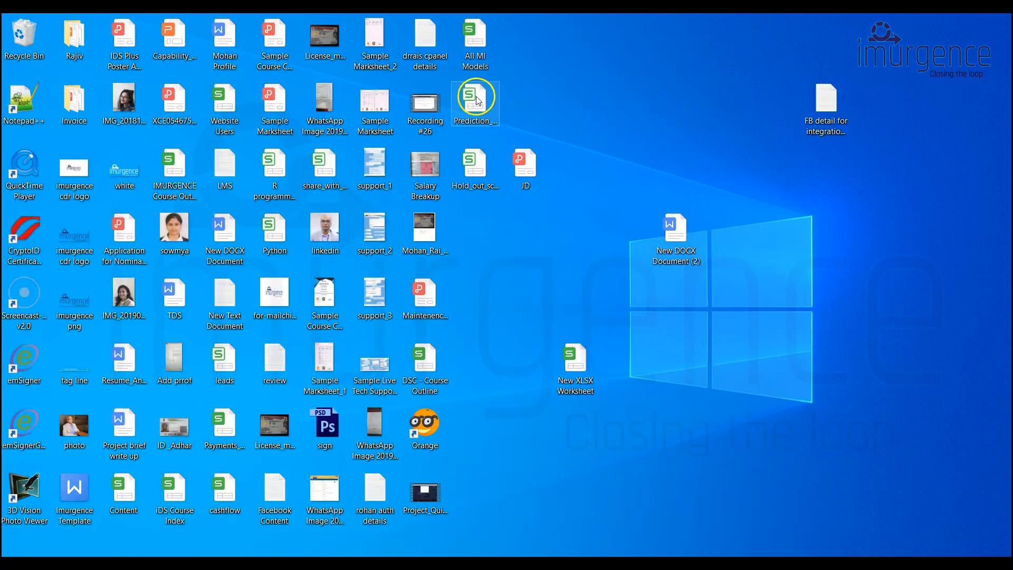
double_click(477, 100)
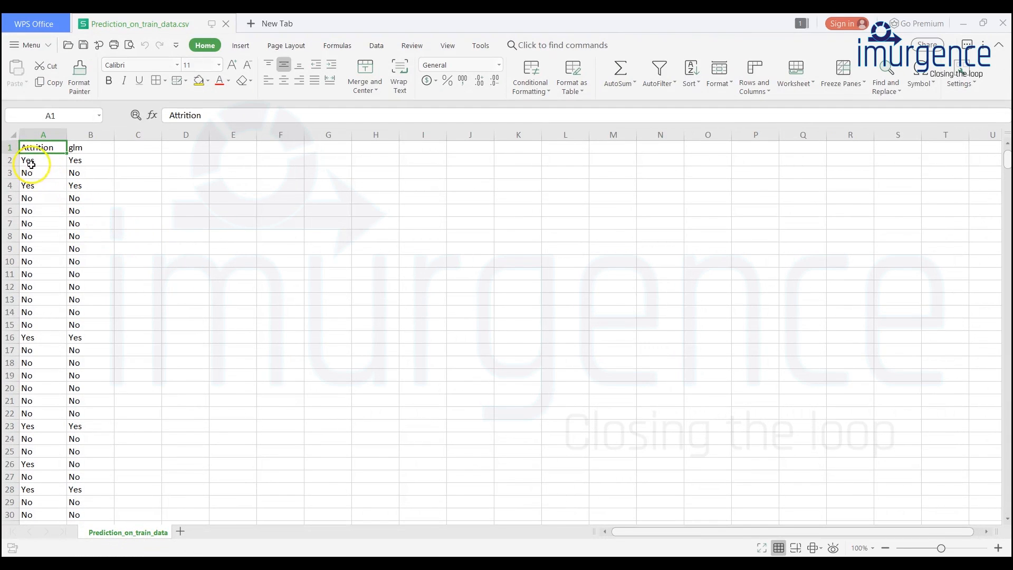
click(31, 164)
click(75, 160)
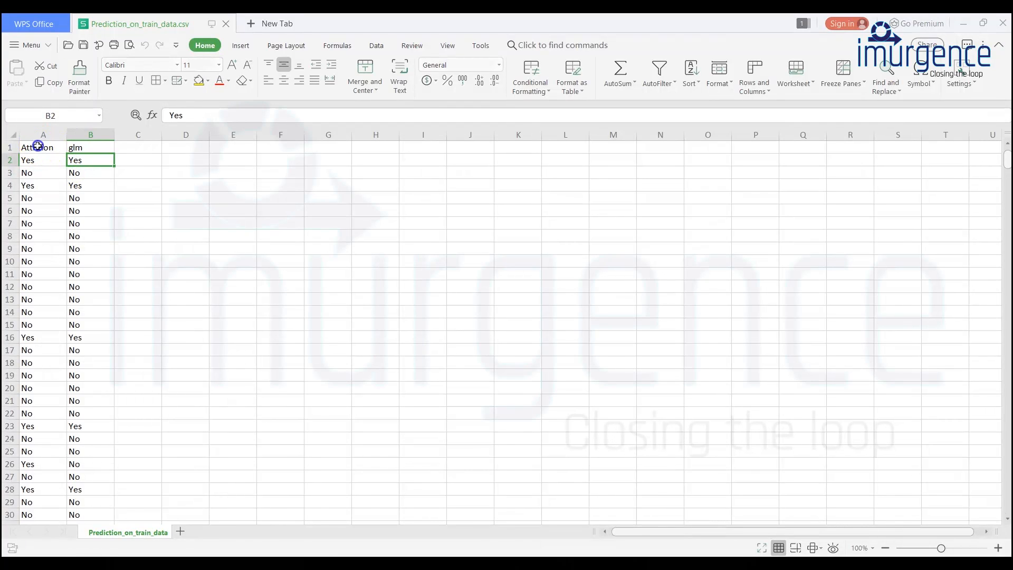
click(38, 146)
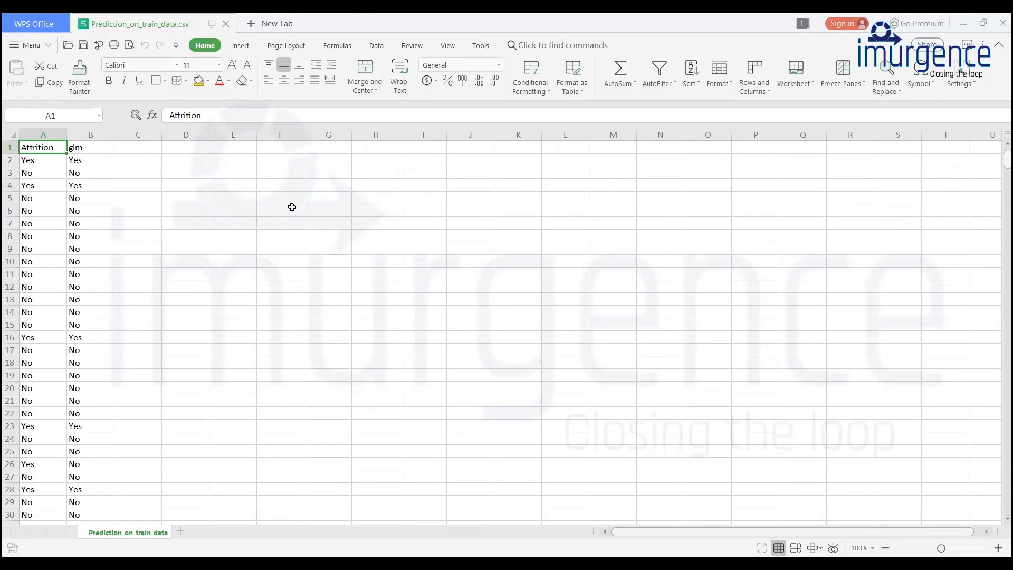
key(Right)
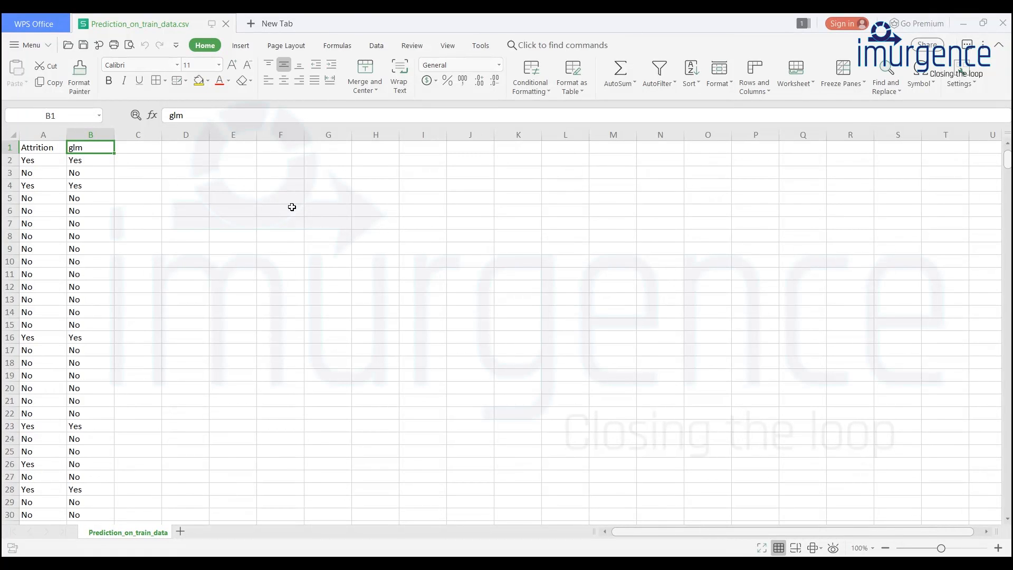
Create a pivot table on a new worksheet from all the Attrition and glm data
key(ctrl+a)
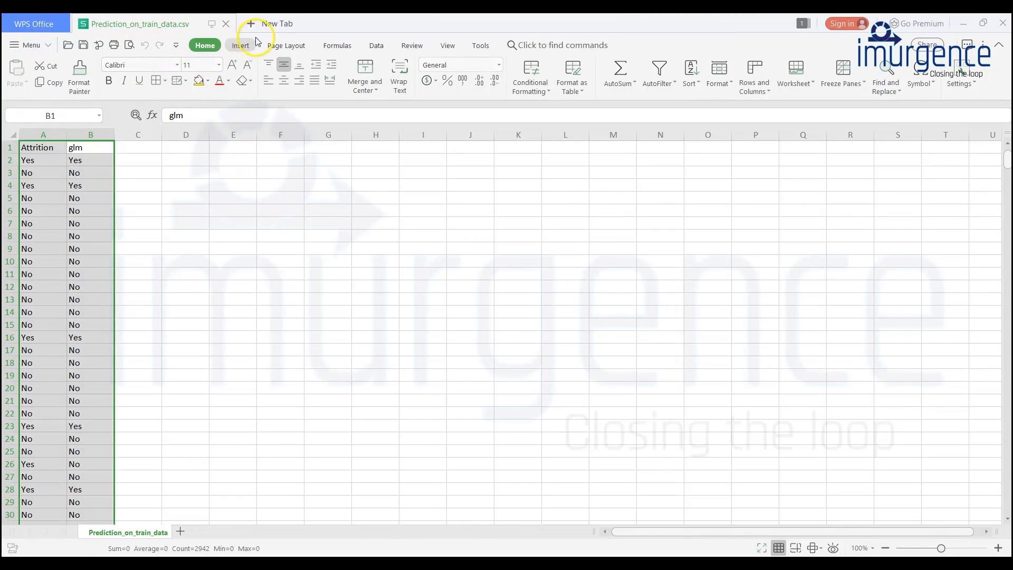
click(241, 45)
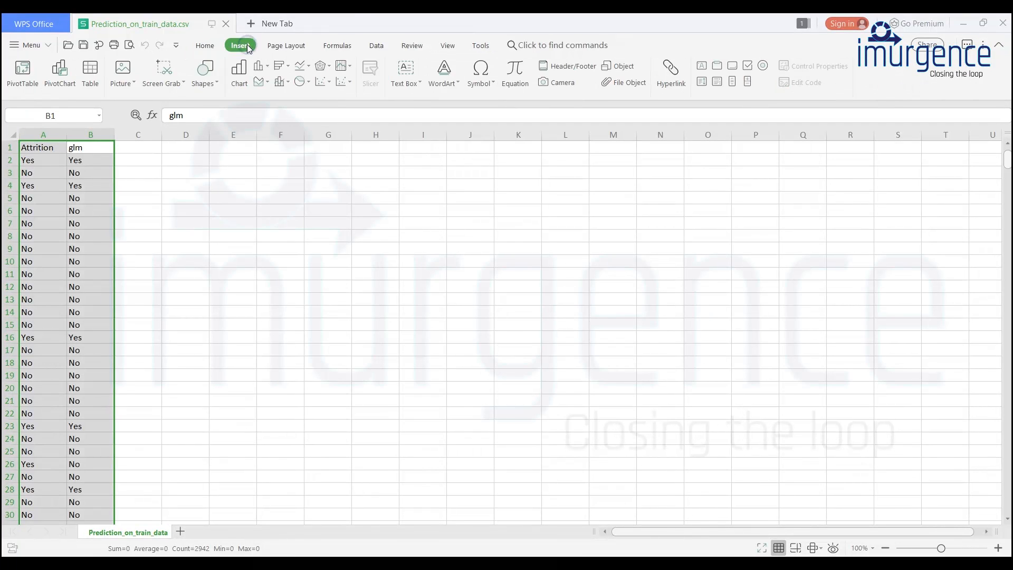
click(24, 74)
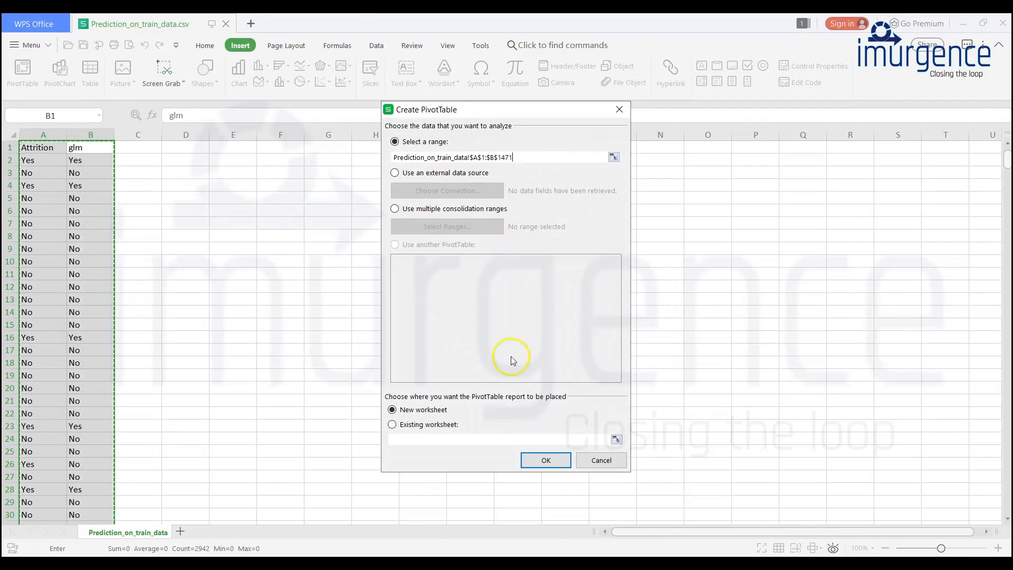
click(540, 460)
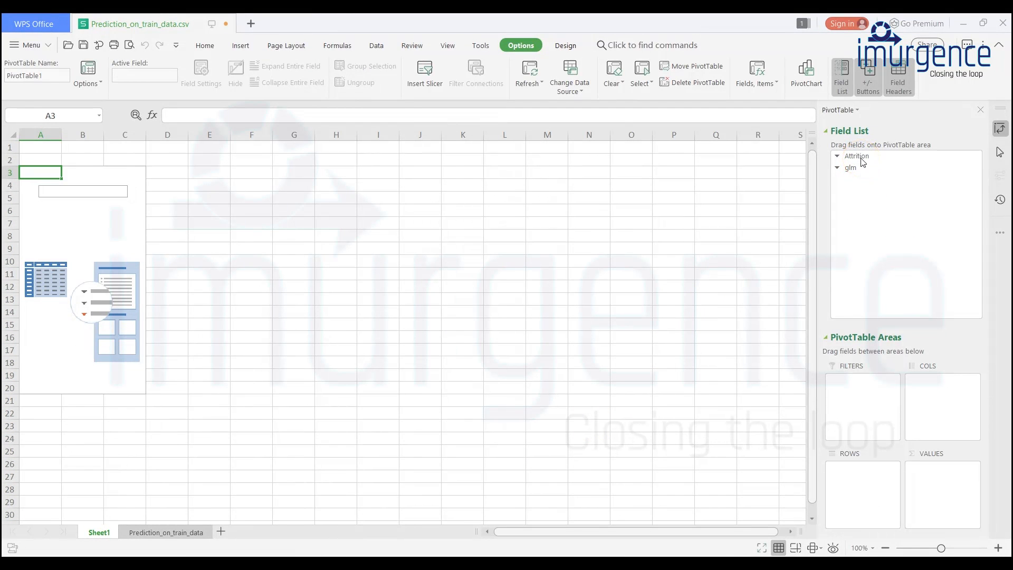
Lay out the pivot table with Attrition as rows, glm as columns and the count of glm as values
click(862, 158)
drag(904, 315, 862, 488)
click(855, 169)
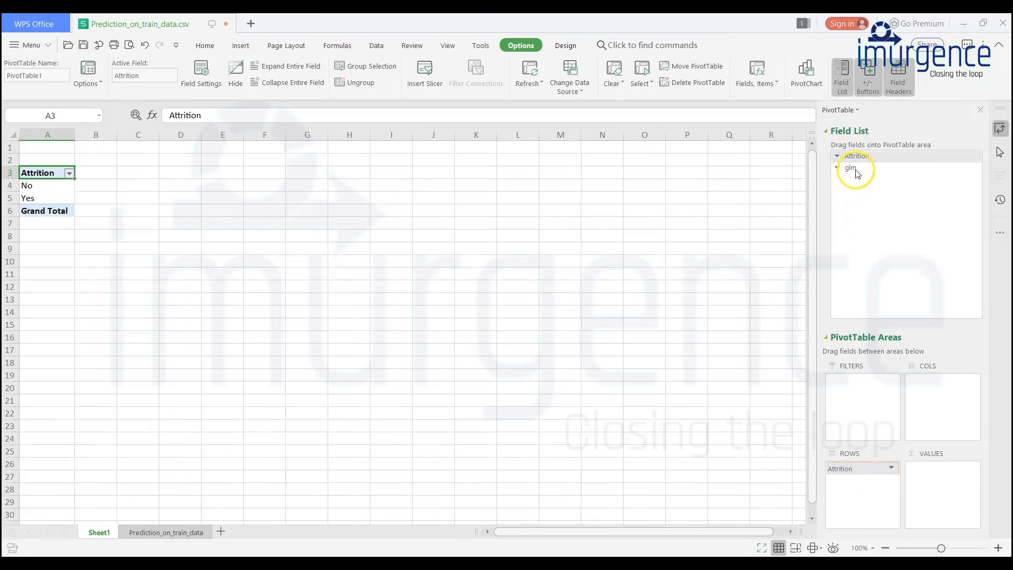
drag(892, 247, 941, 389)
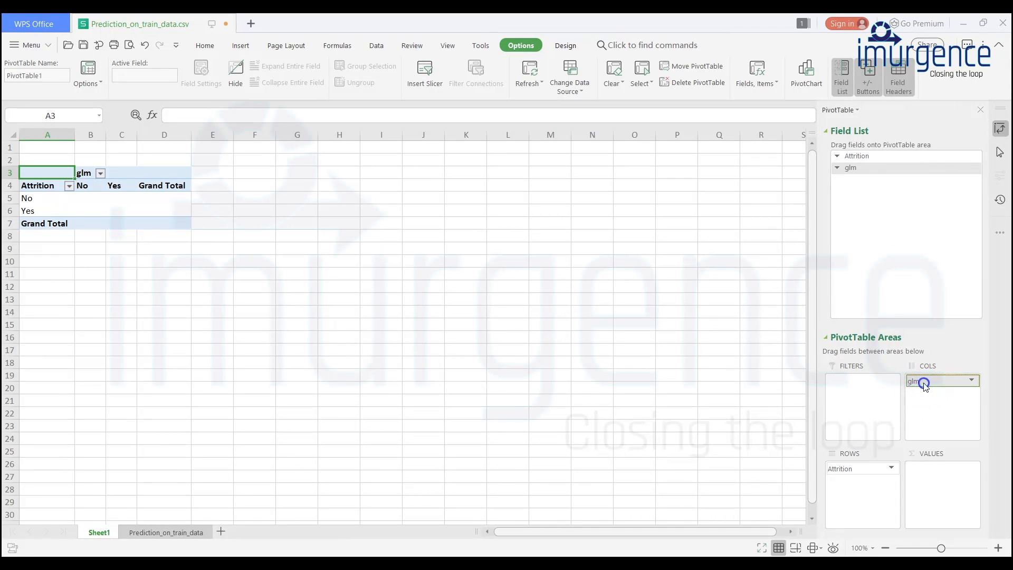
click(924, 385)
click(942, 342)
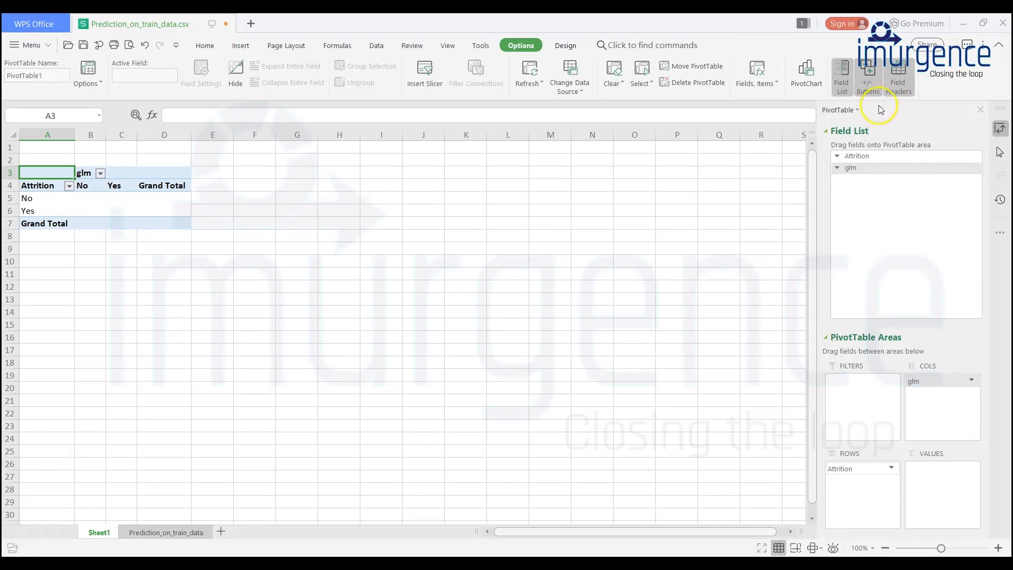
drag(856, 170, 944, 475)
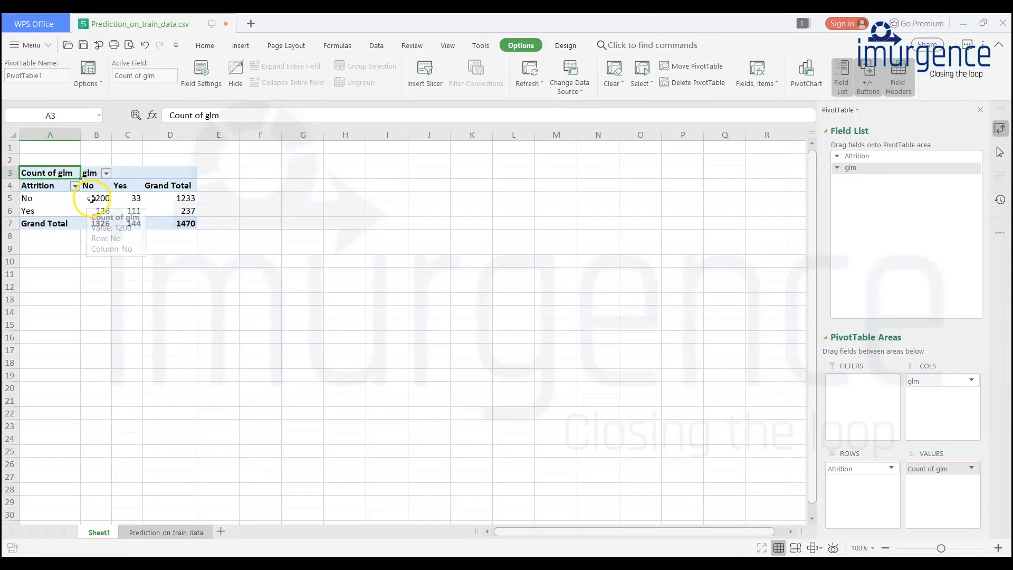
Examine the pivot table's counts of correct and incorrect predictions for the No and Yes attrition classes
click(92, 198)
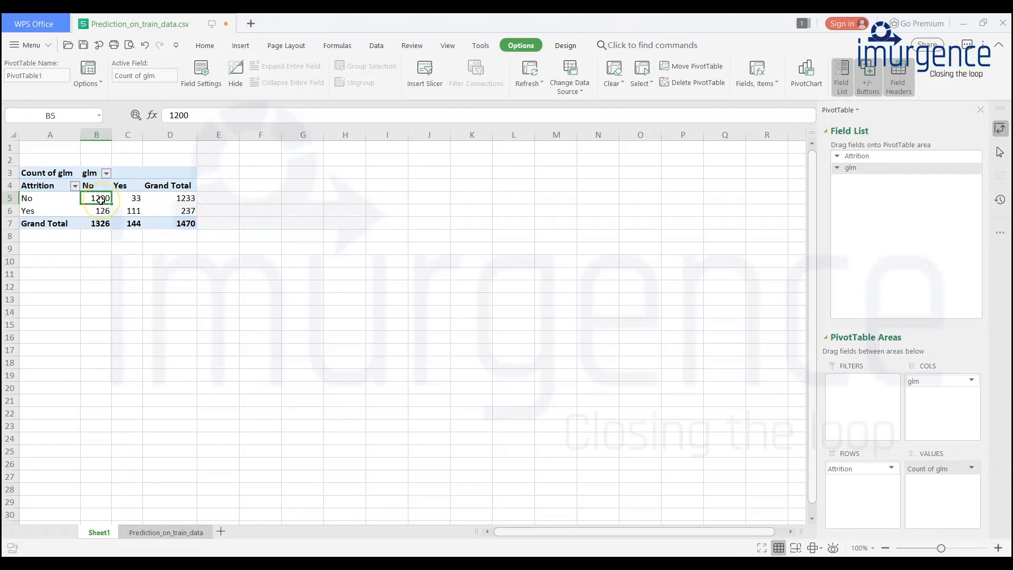
mouse_move(125, 198)
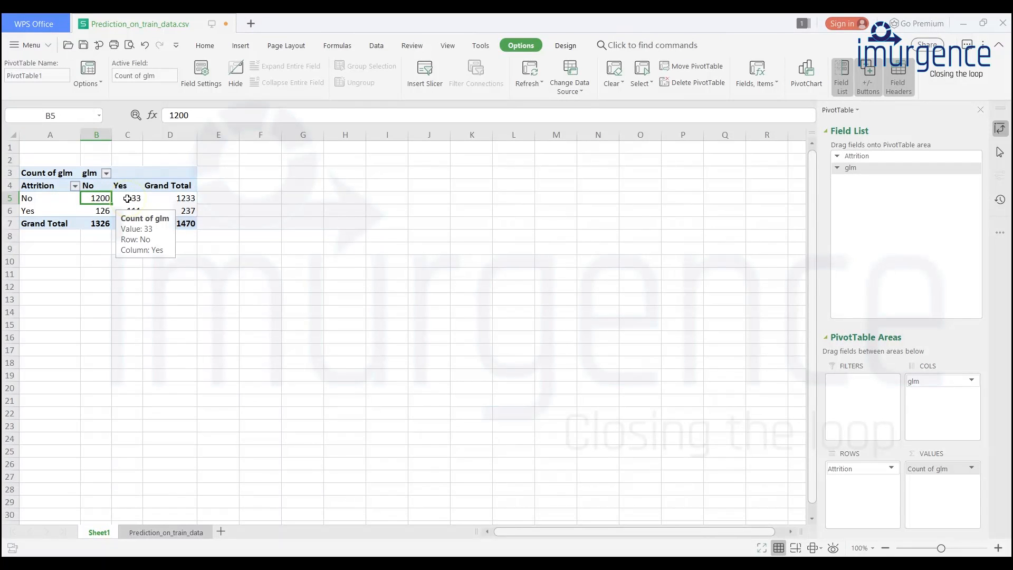
click(131, 200)
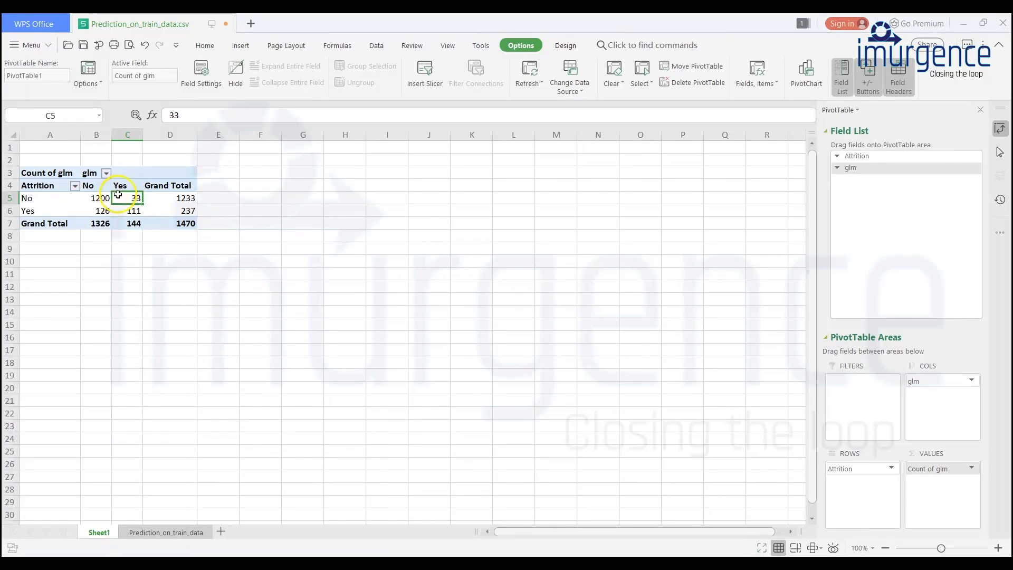
click(55, 198)
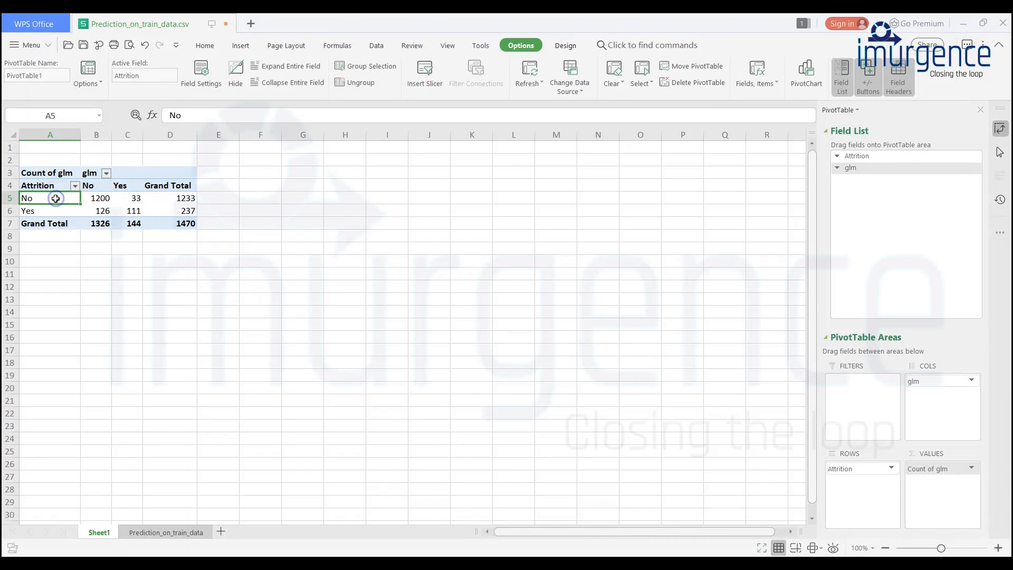
click(126, 200)
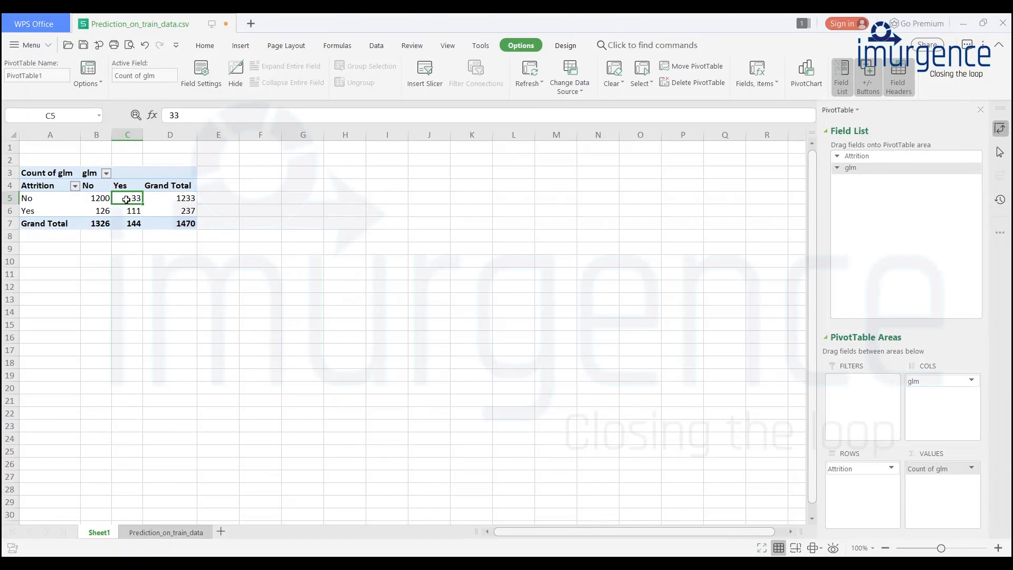
click(57, 210)
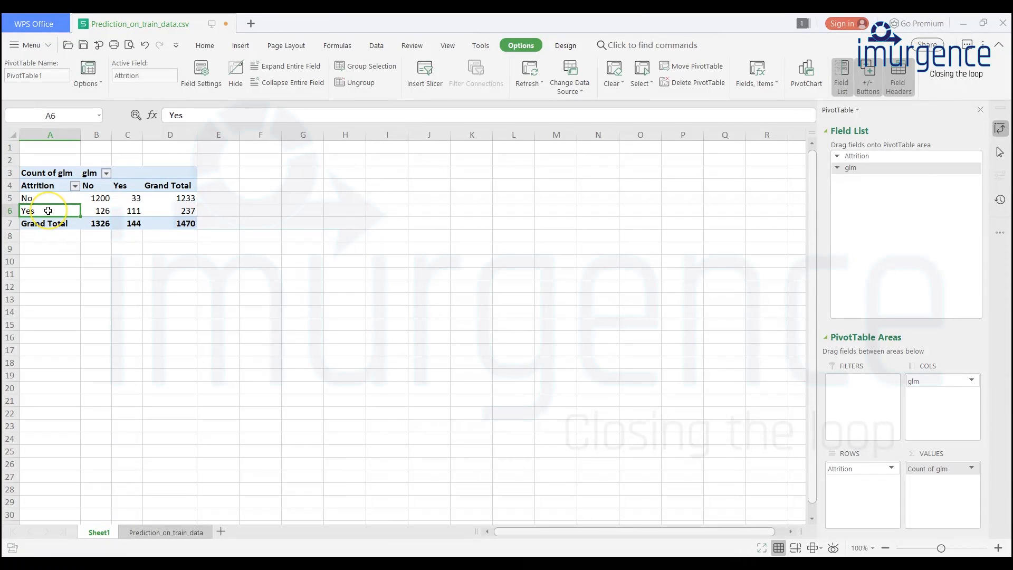
click(64, 214)
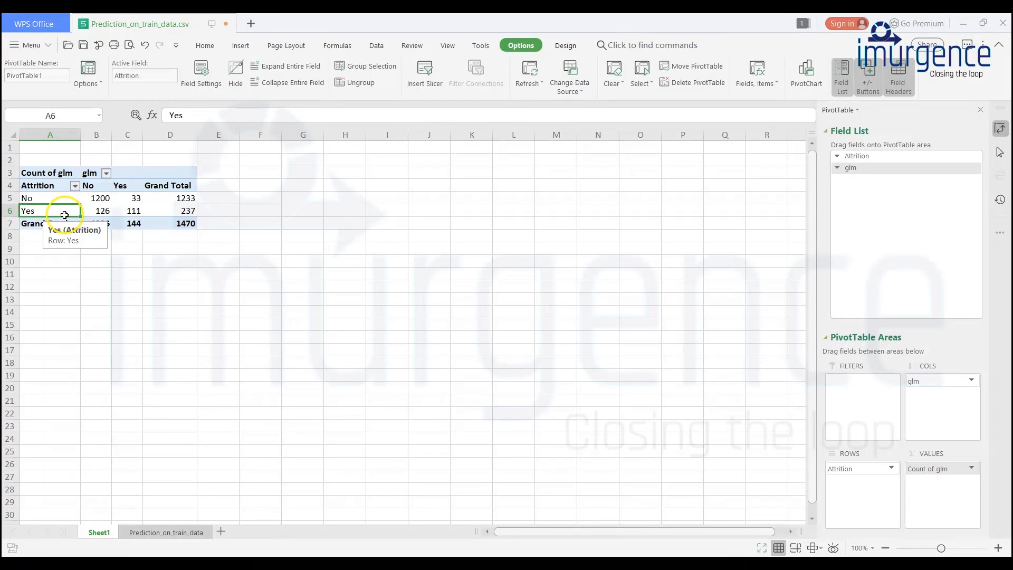
click(126, 214)
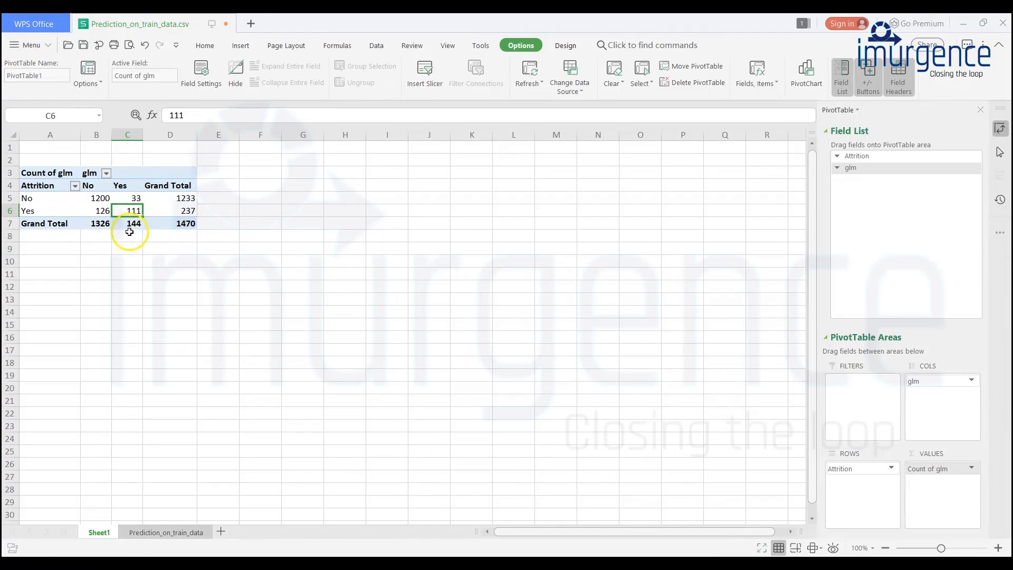
click(98, 199)
click(130, 211)
click(92, 198)
click(124, 211)
mouse_move(124, 211)
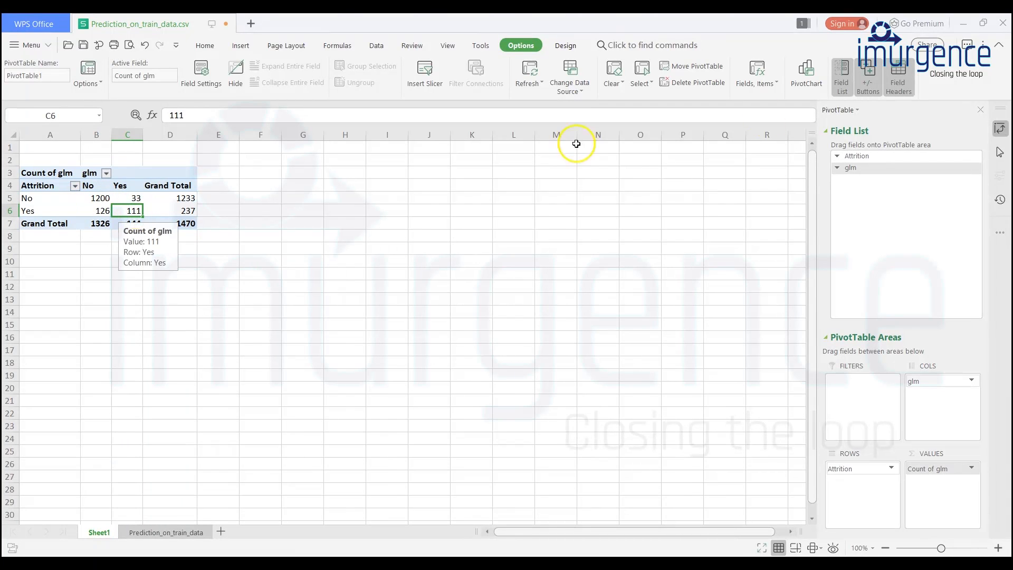
Close the training predictions file without saving its changes and switch back to Rattle
click(1004, 25)
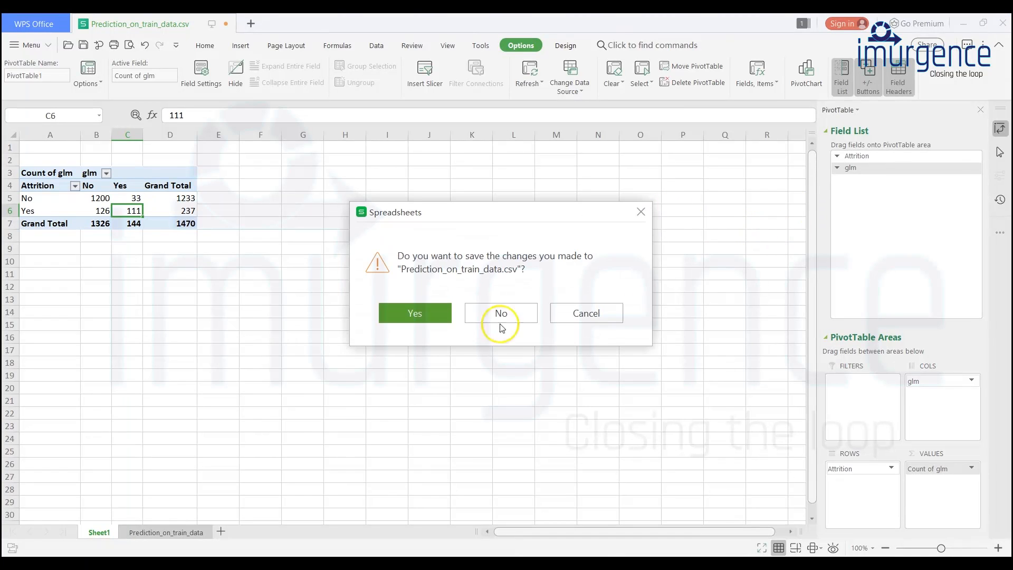
click(520, 317)
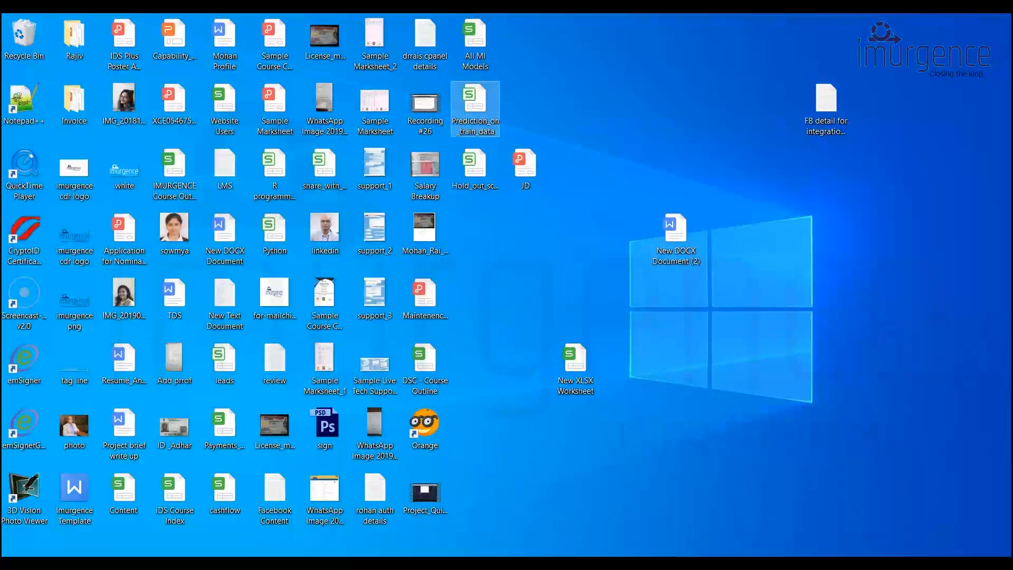
click(649, 560)
key(alt+Tab)
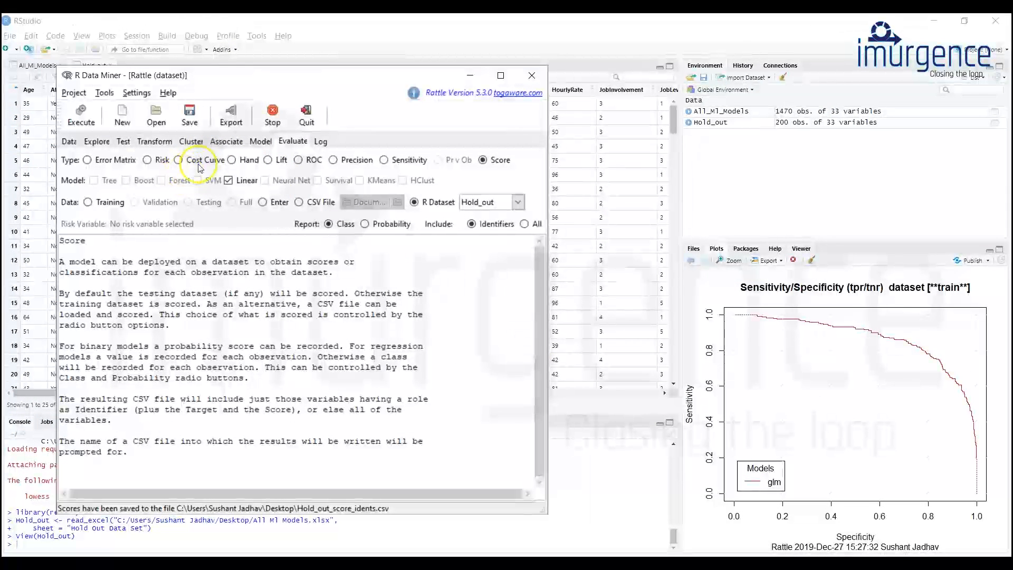
Open the Hold_out_score_idents file from the desktop and review its Attrition values against the glm predictions
key(super+d)
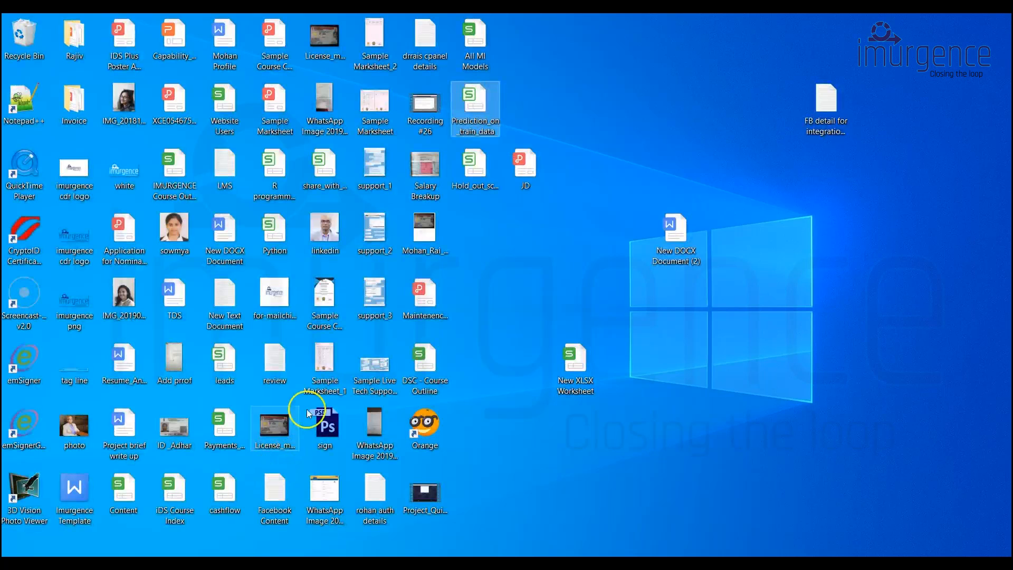
double_click(478, 164)
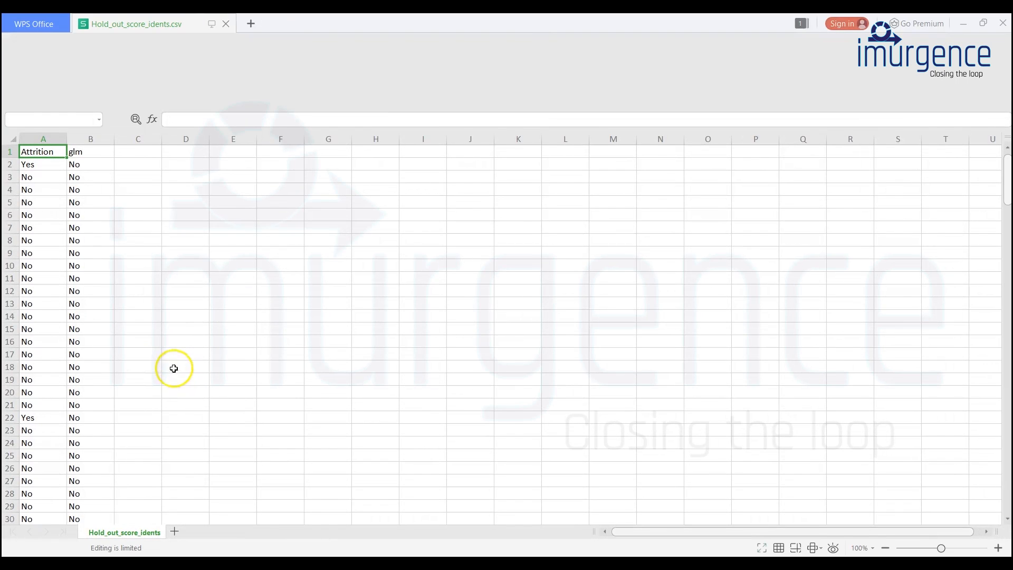
scroll(90, 317, down, 20)
scroll(97, 362, down, 7)
scroll(97, 359, up, 5)
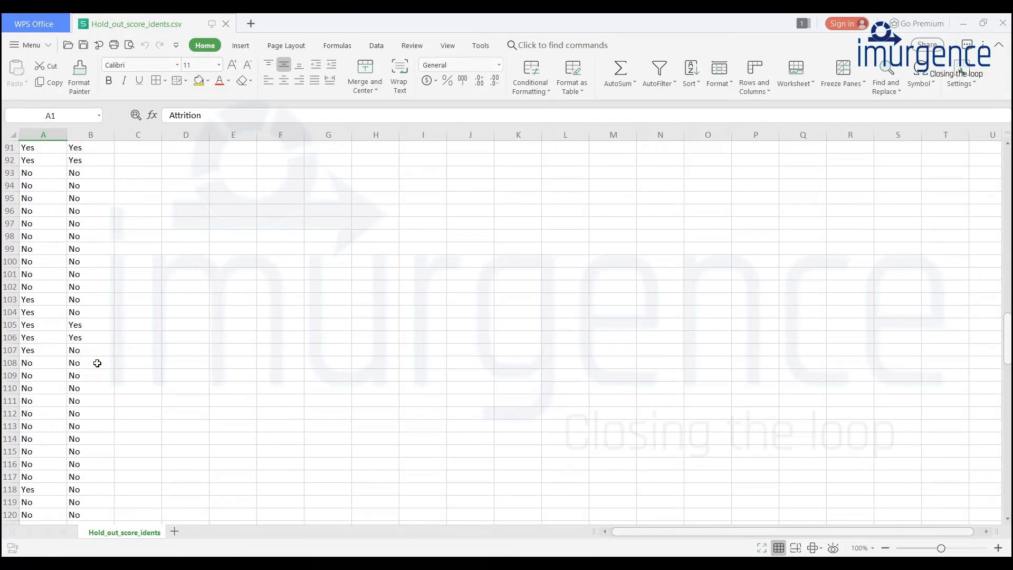
Create a pivot table on a new worksheet from the full Attrition and glm data range in Hold_out_score_idents
scroll(103, 327, up, 13)
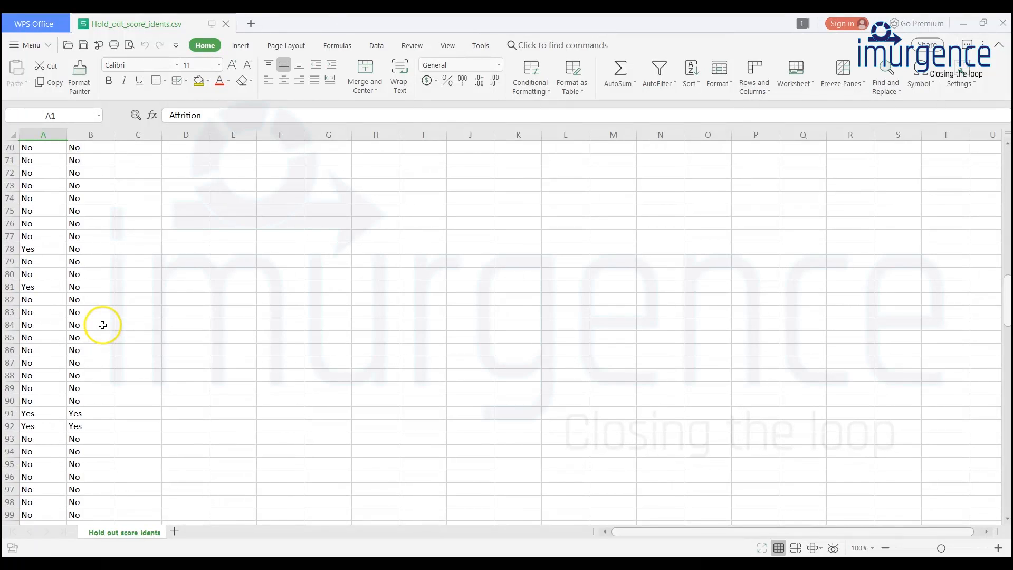
scroll(104, 327, up, 6)
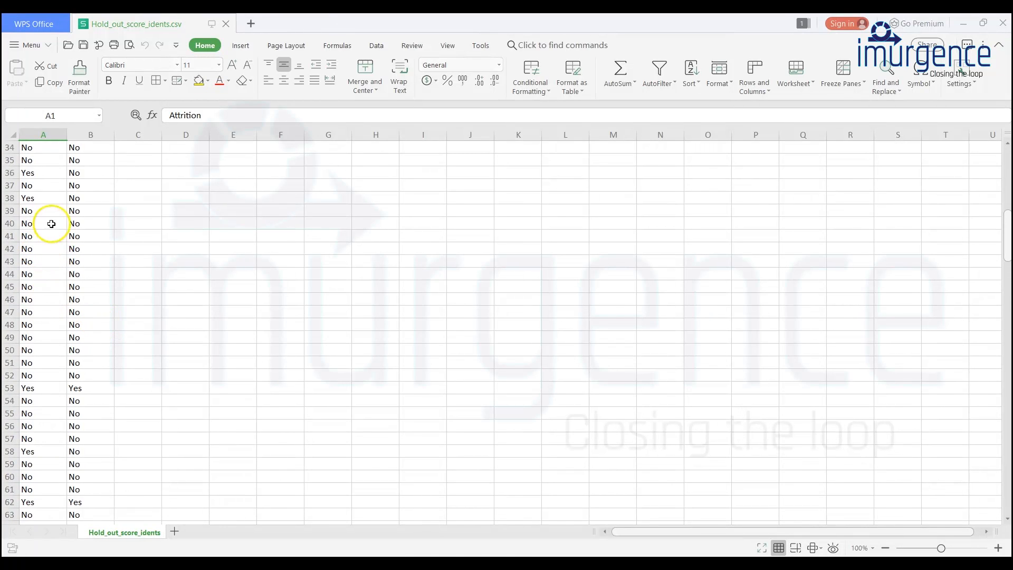
scroll(106, 224, up, 11)
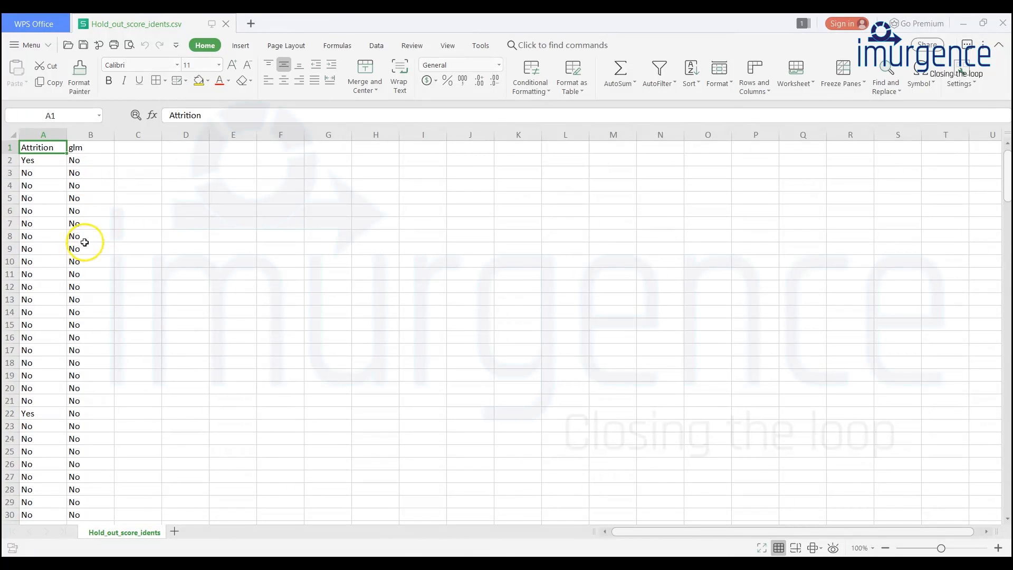
key(ctrl+a)
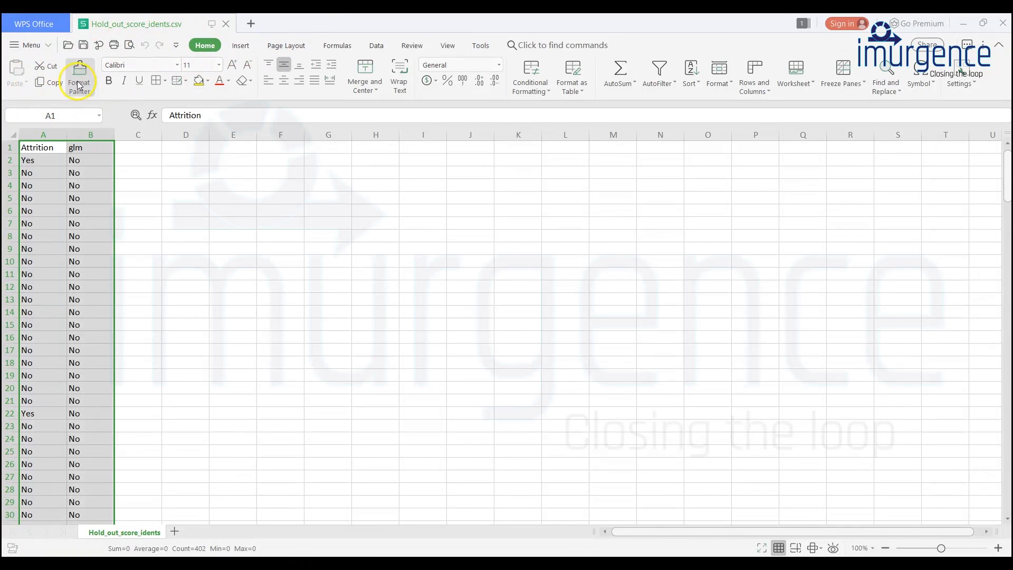
click(240, 46)
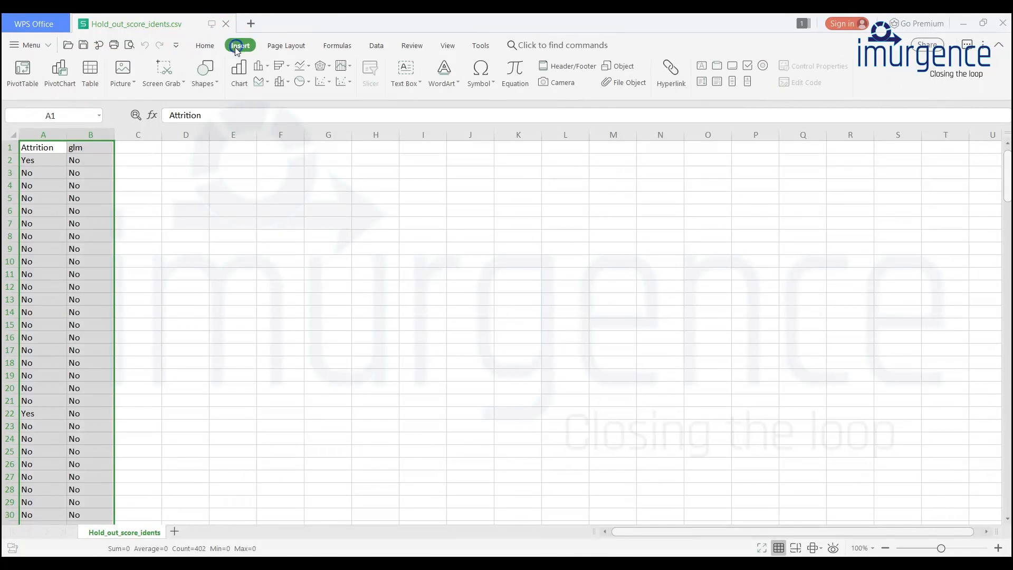
click(29, 82)
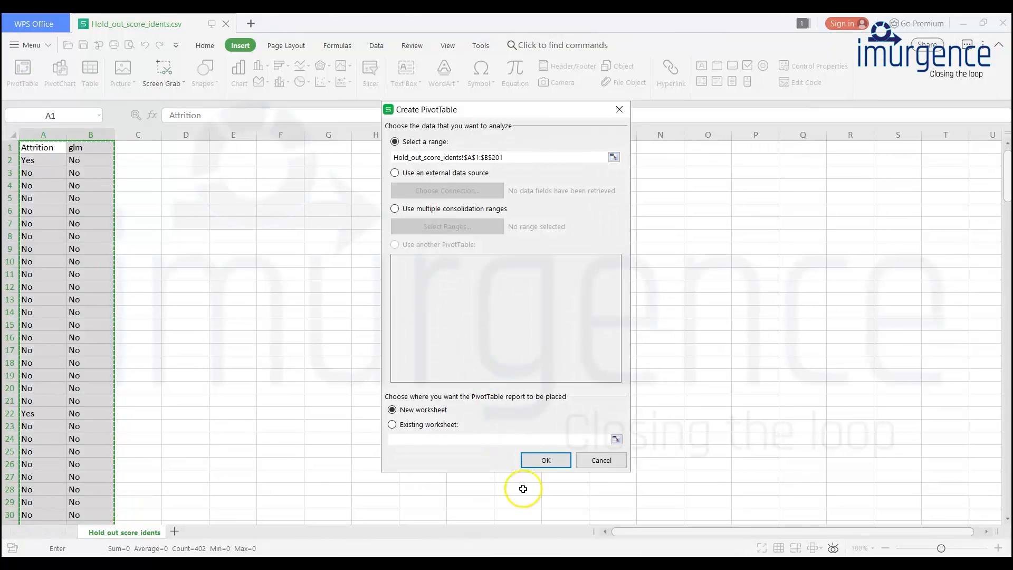
click(535, 469)
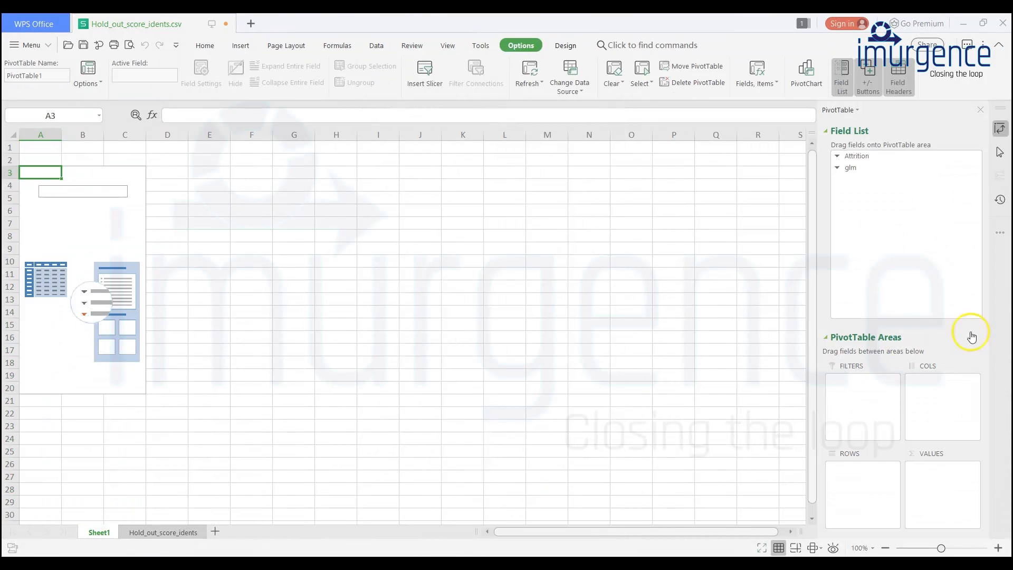
Lay out the hold-out pivot table with Attrition as rows, glm as columns and the count of glm as values
drag(863, 172, 856, 499)
drag(853, 169, 853, 175)
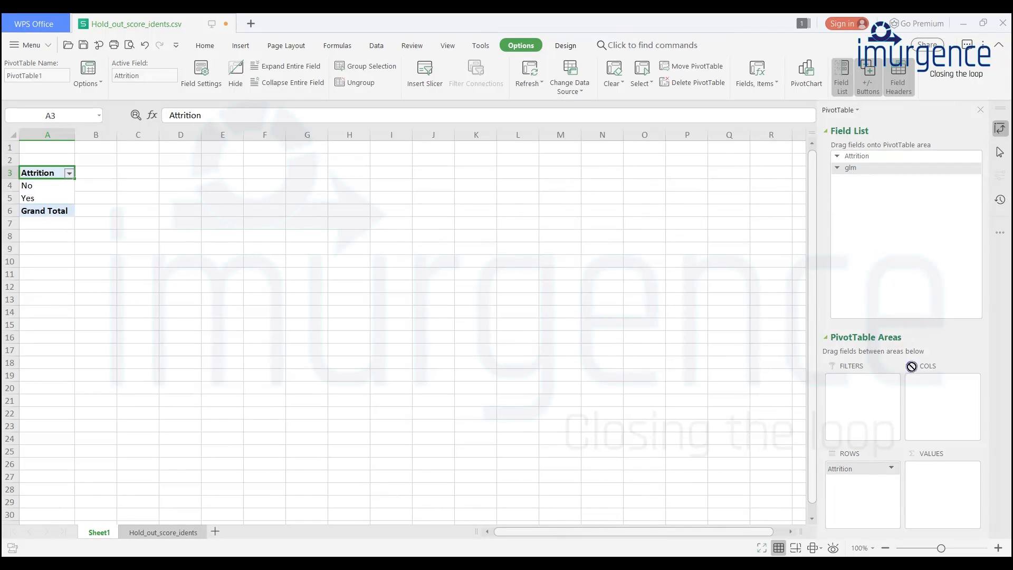
drag(912, 366, 920, 401)
drag(859, 169, 924, 484)
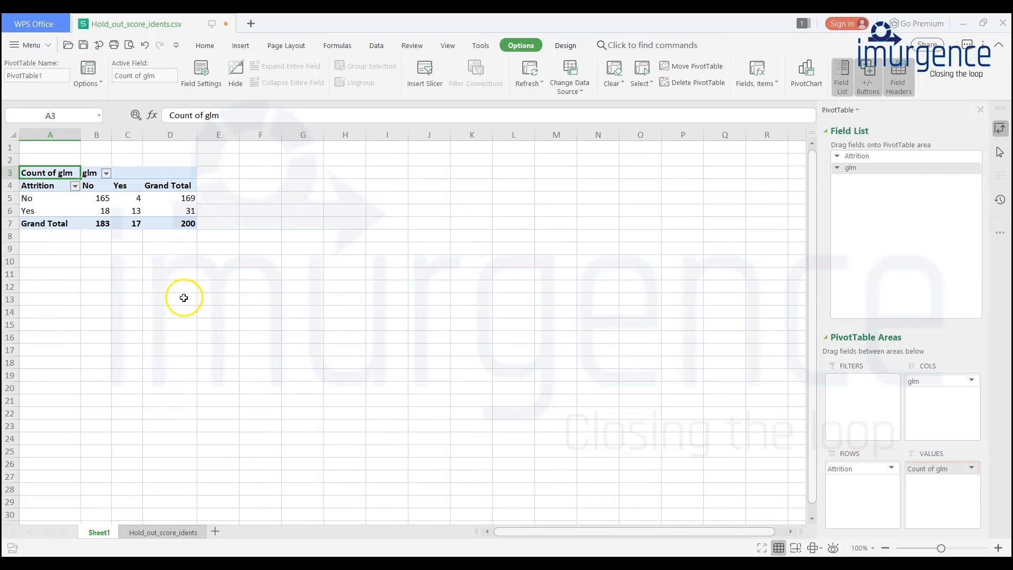
Review the misclassified counts and calculate the hold-out accuracy in cell I6 with =(165+13)/200
click(98, 213)
click(131, 198)
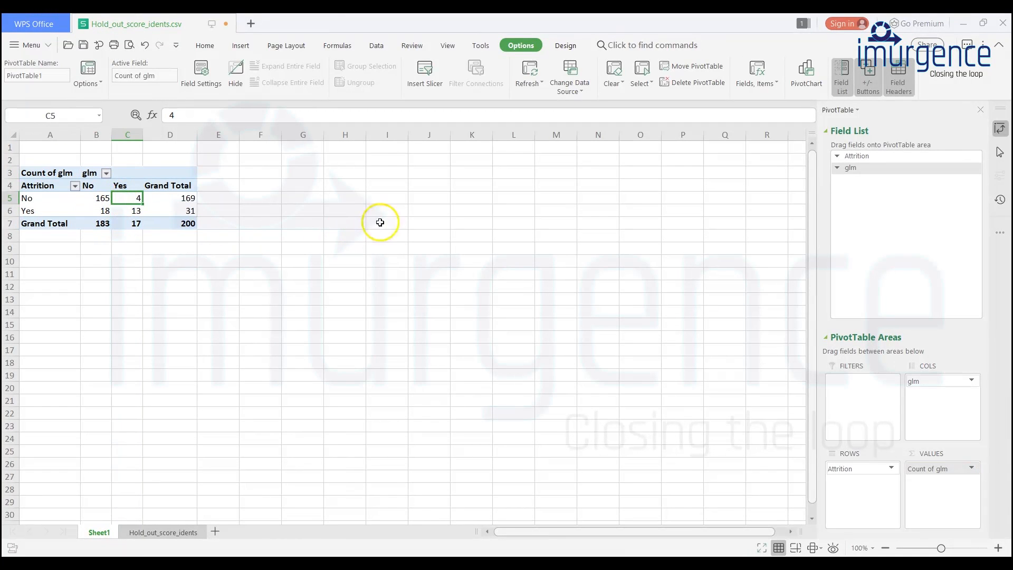
click(396, 208)
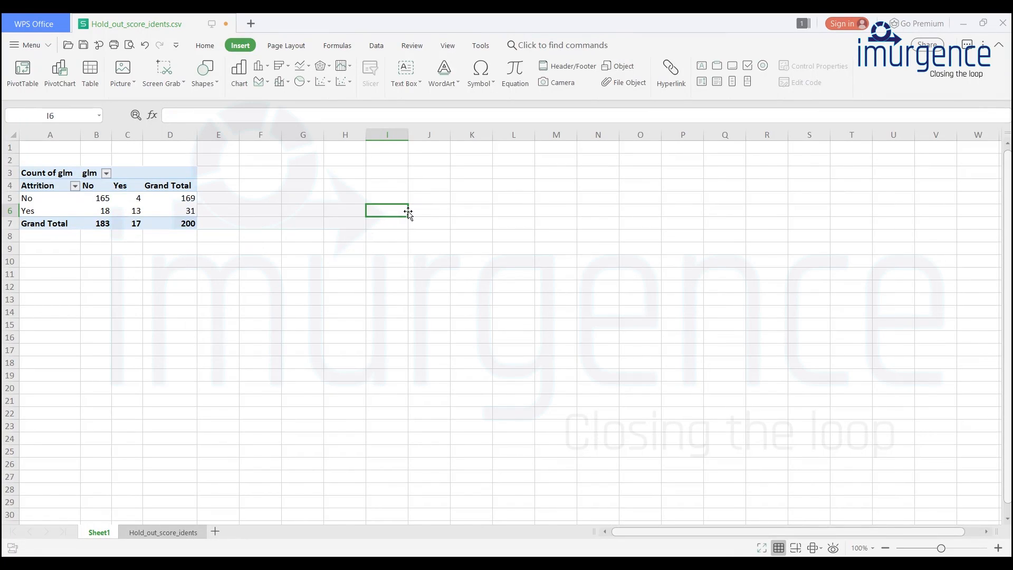
text(=(165+13)/200)
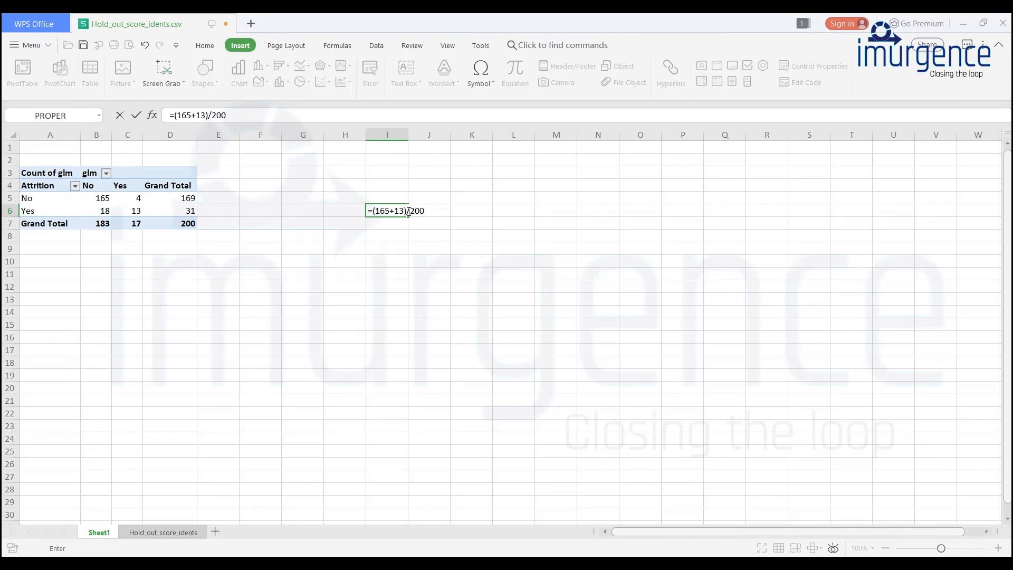
key(Return)
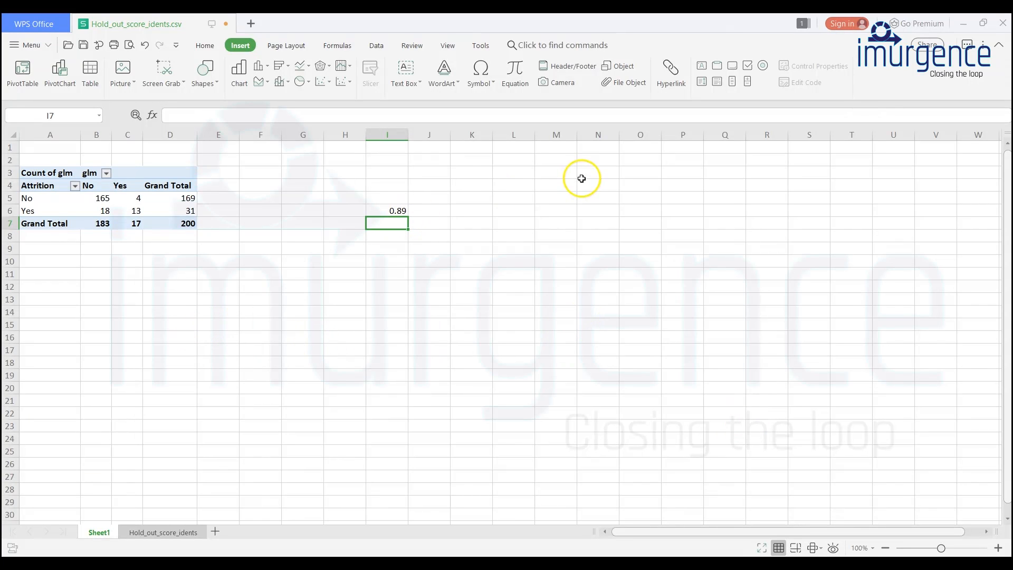
Close the hold-out file without saving its changes and permanently delete the two prediction files from the desktop
click(1004, 25)
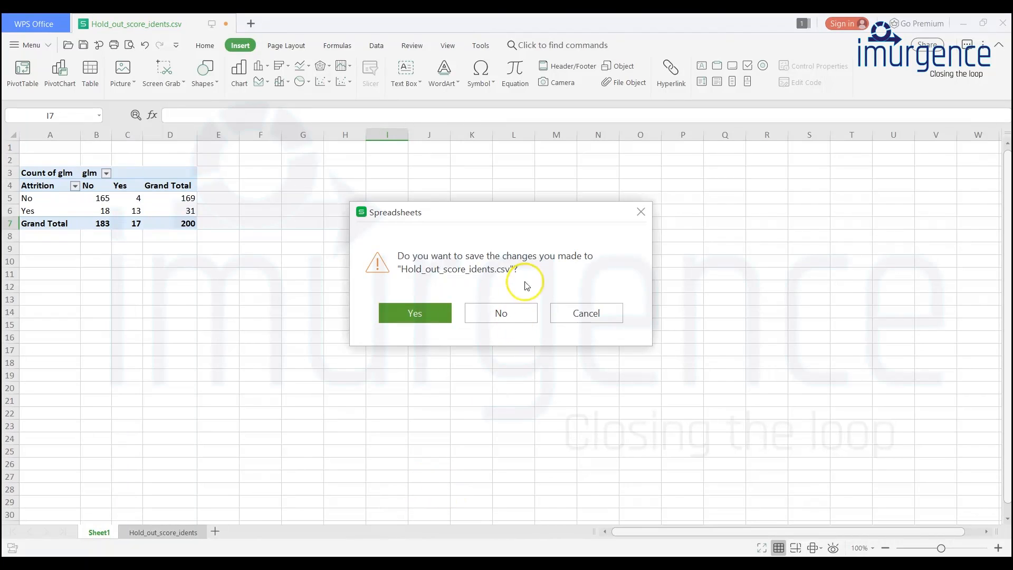
click(516, 311)
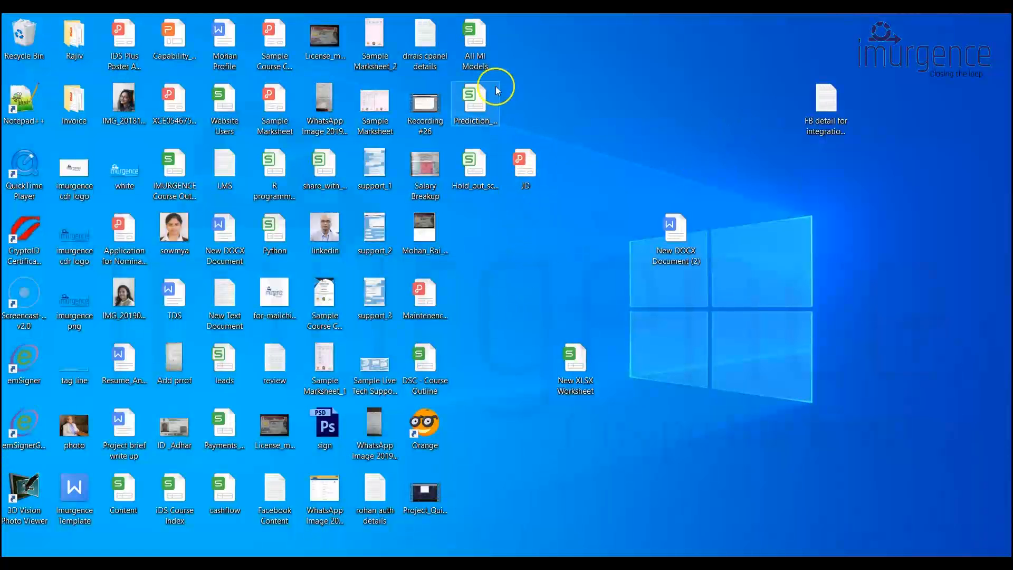
ctrl+click(485, 153)
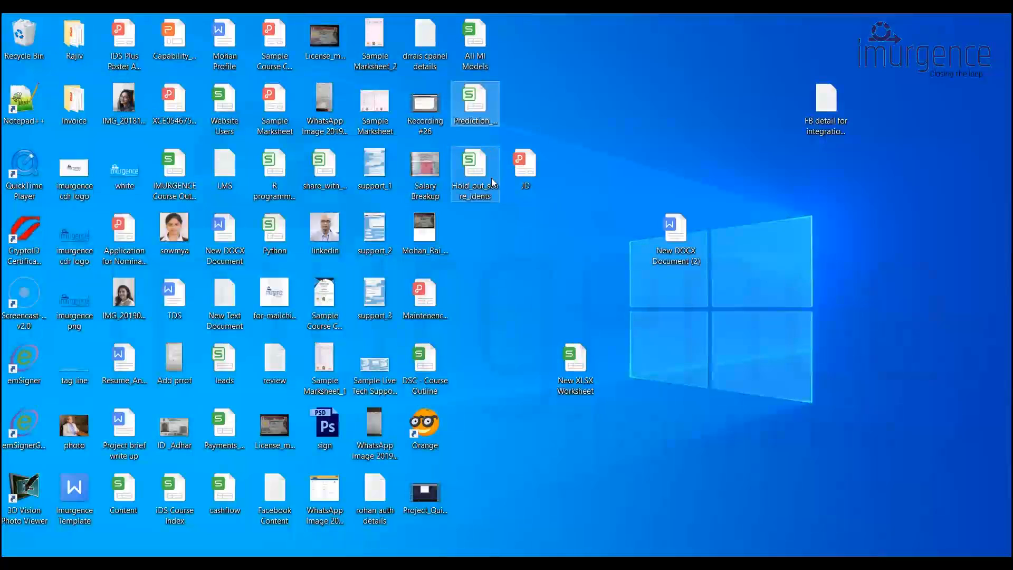
key(shift+Delete)
key(Return)
Switch to RStudio to view its loaded datasets, return to Rattle and show its data setup
key(alt+Tab)
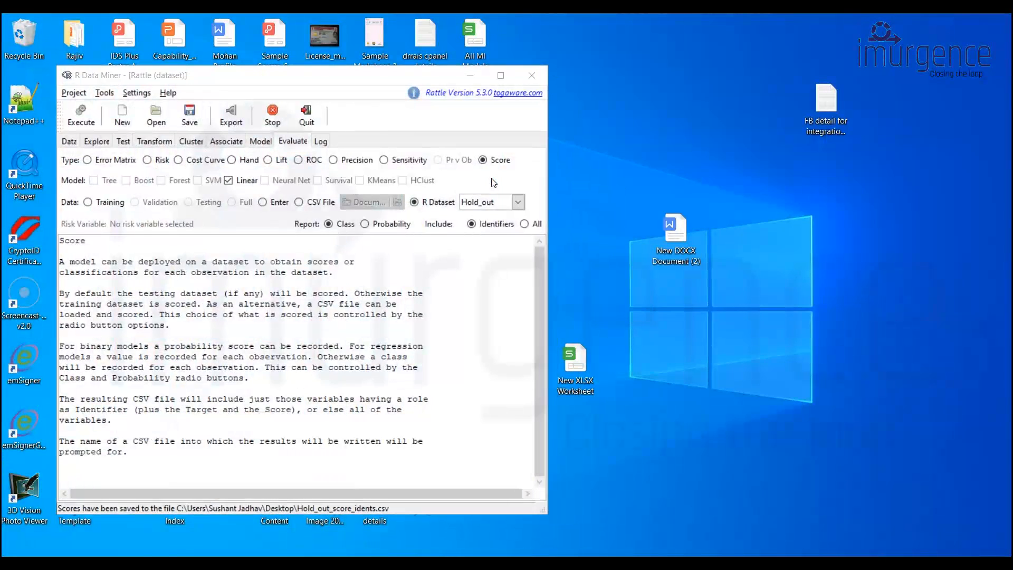
key(alt+Tab)
key(Tab)
key(alt+Tab)
key(alt+Tab)
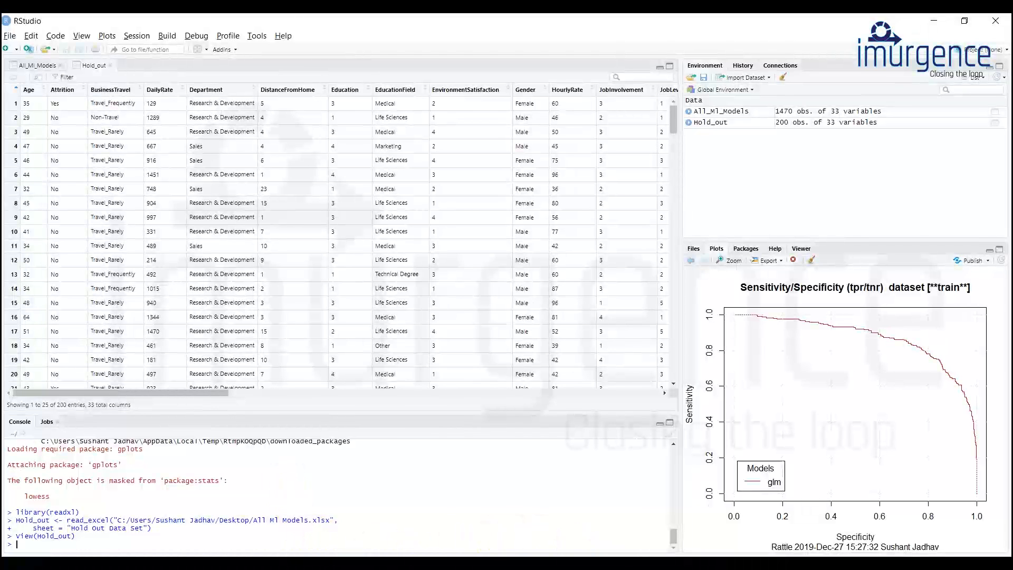
key(alt+Tab)
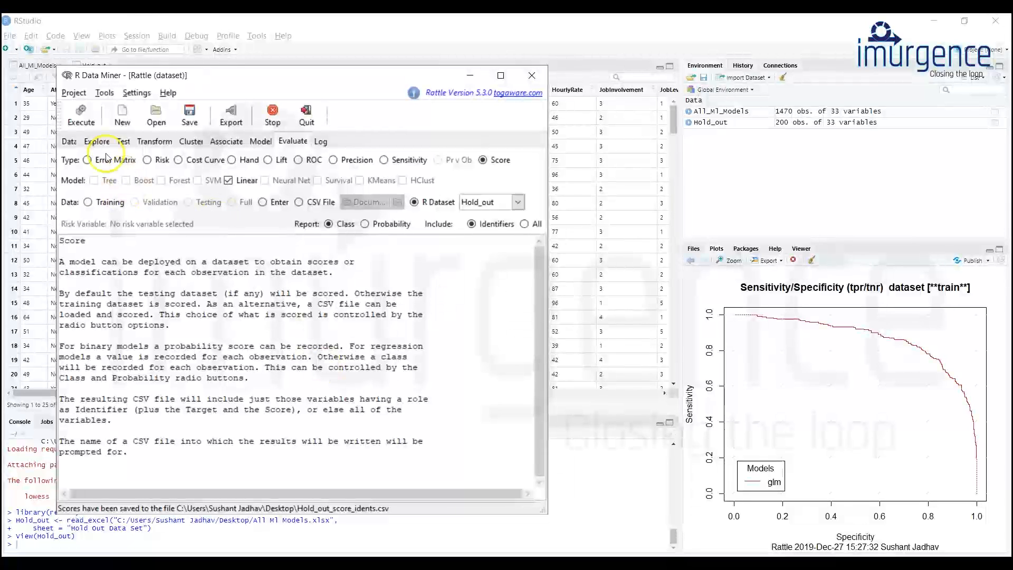
click(69, 141)
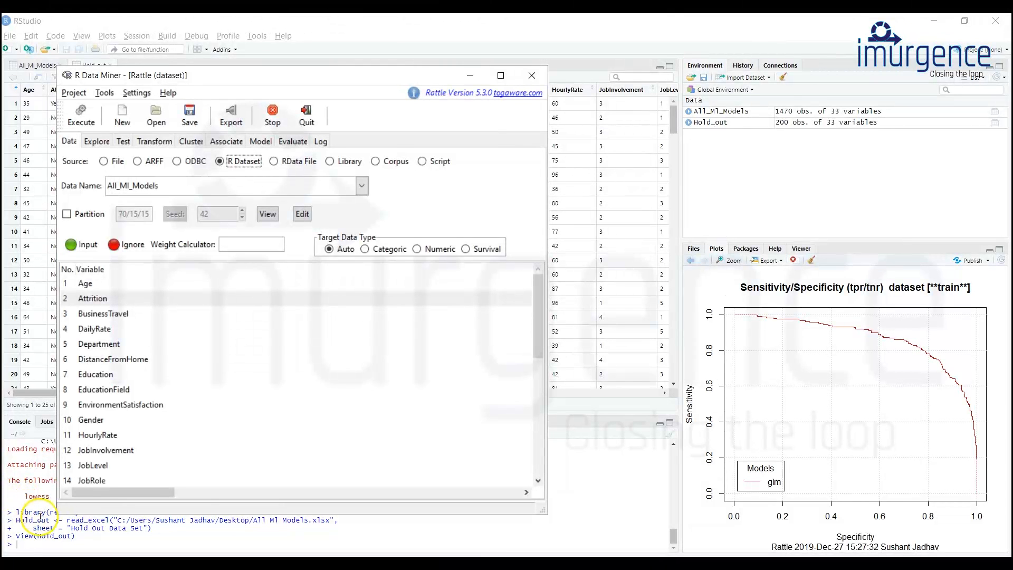
Look through RStudio's command history for the Rattle setup commands and highlight the install.packages("bitops",dependencies = T) line
click(743, 66)
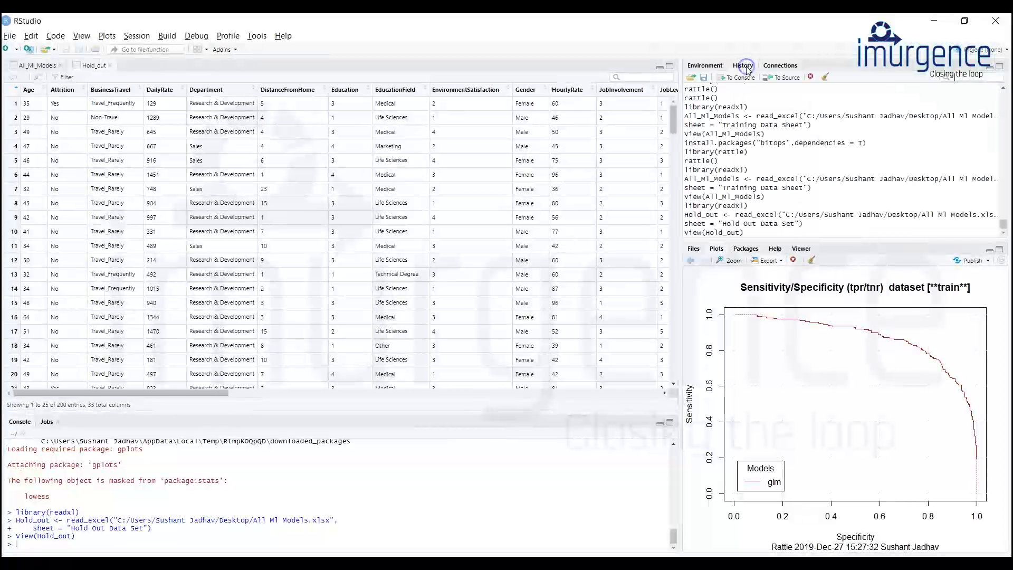
scroll(740, 212, up, 3)
scroll(740, 213, up, 3)
click(746, 209)
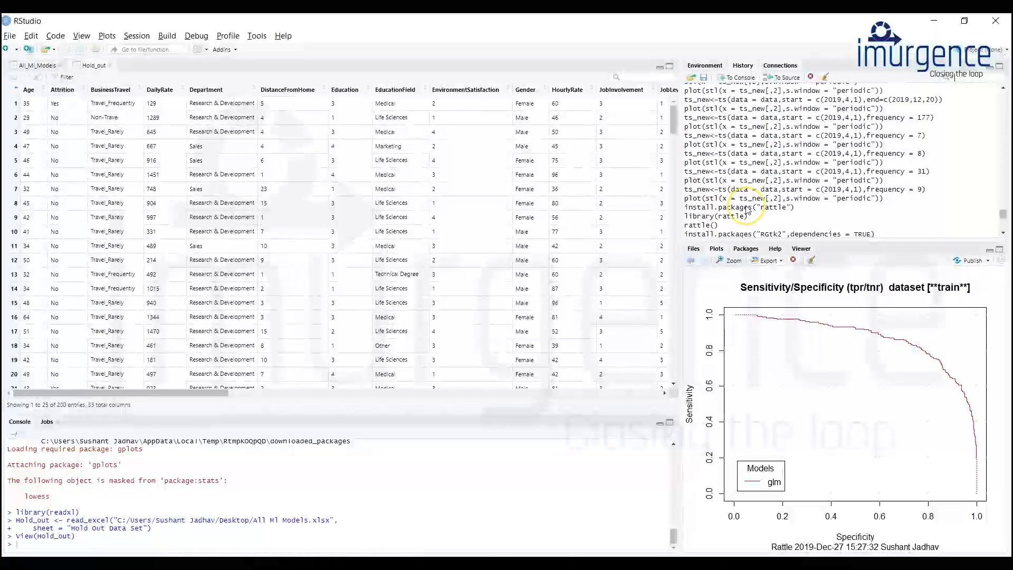
scroll(747, 209, up, 8)
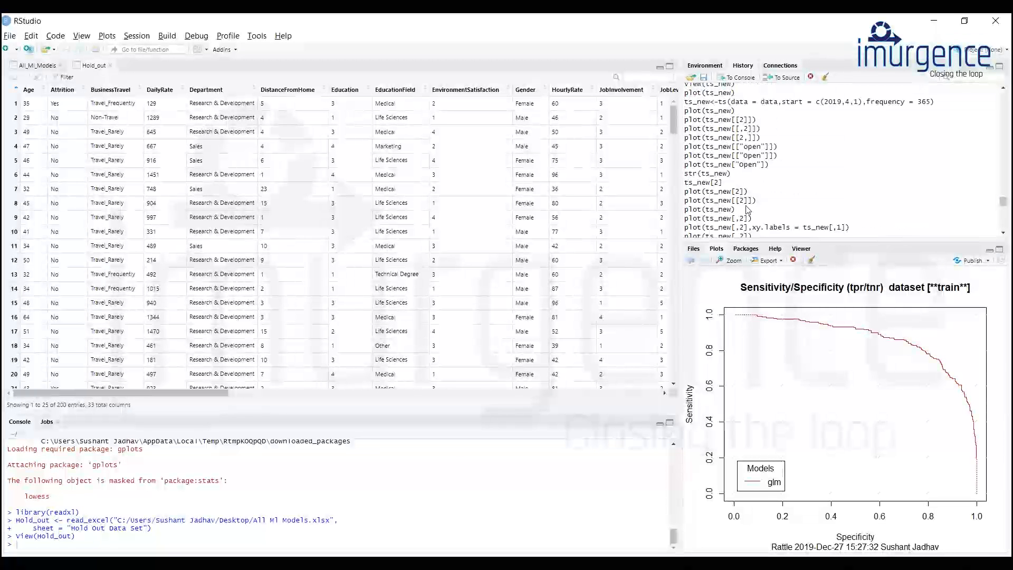
scroll(747, 208, down, 10)
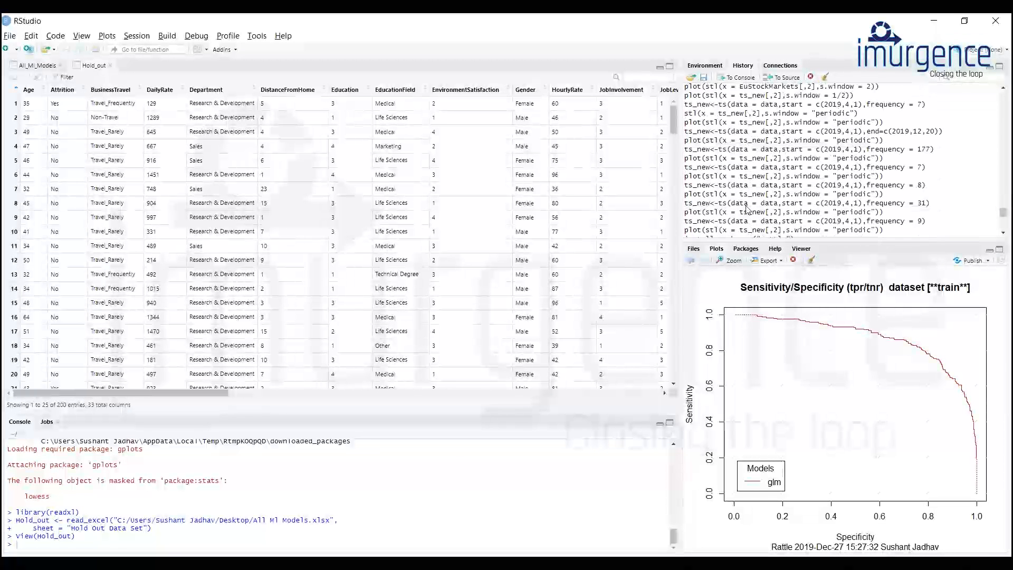
scroll(746, 209, down, 5)
click(780, 185)
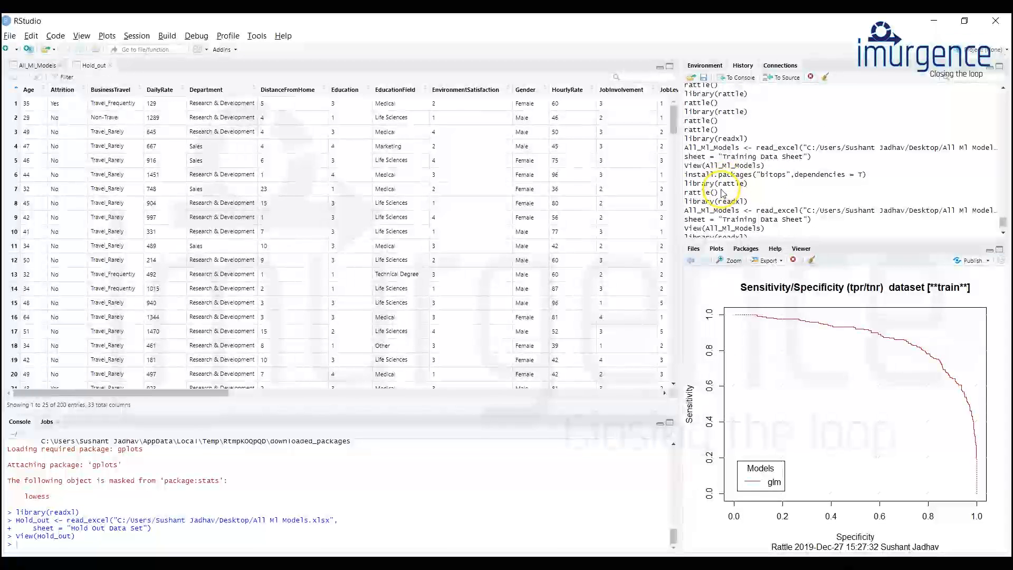
scroll(736, 203, down, 2)
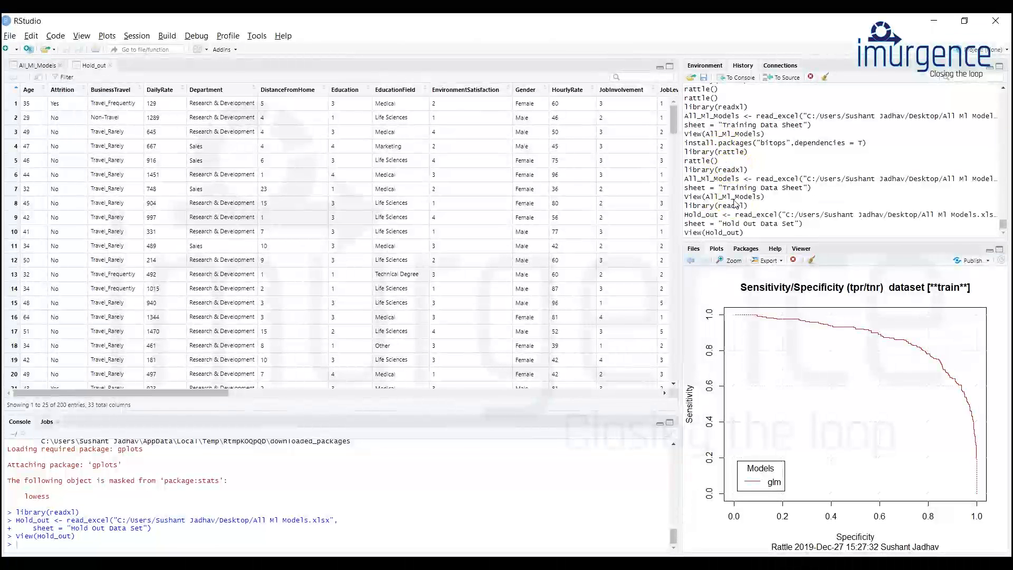
click(752, 227)
scroll(753, 228, up, 5)
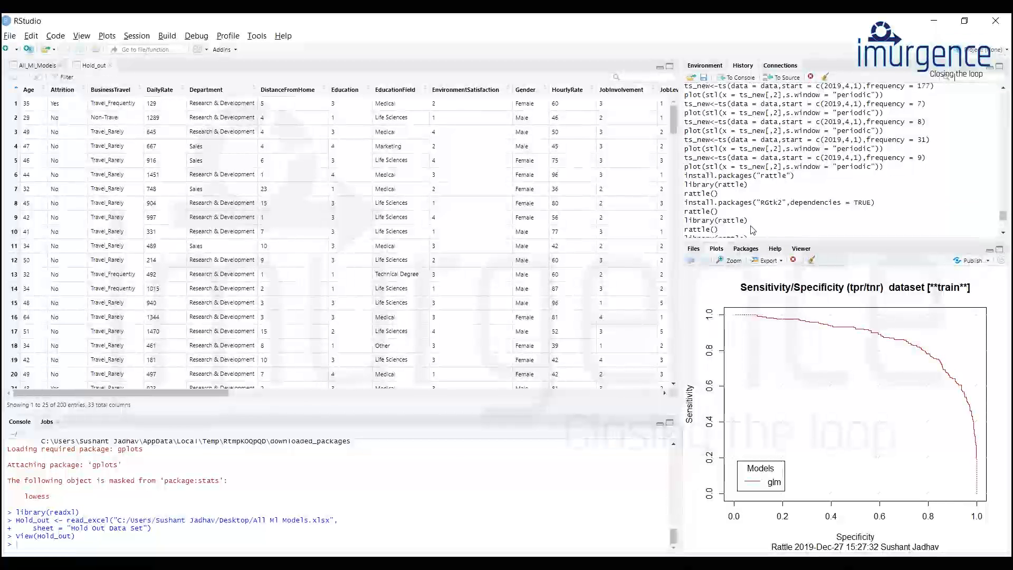
scroll(775, 222, down, 5)
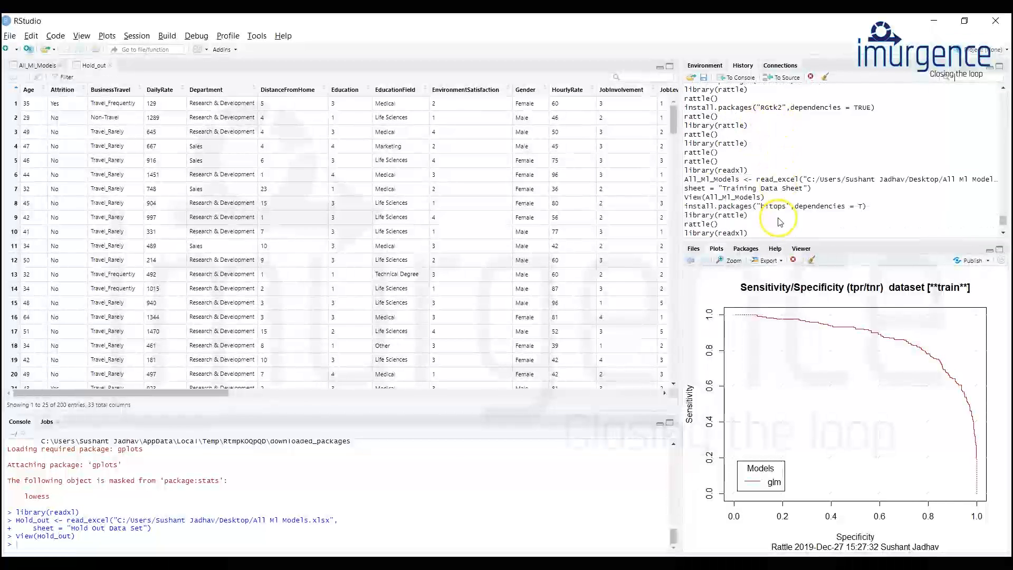
click(790, 158)
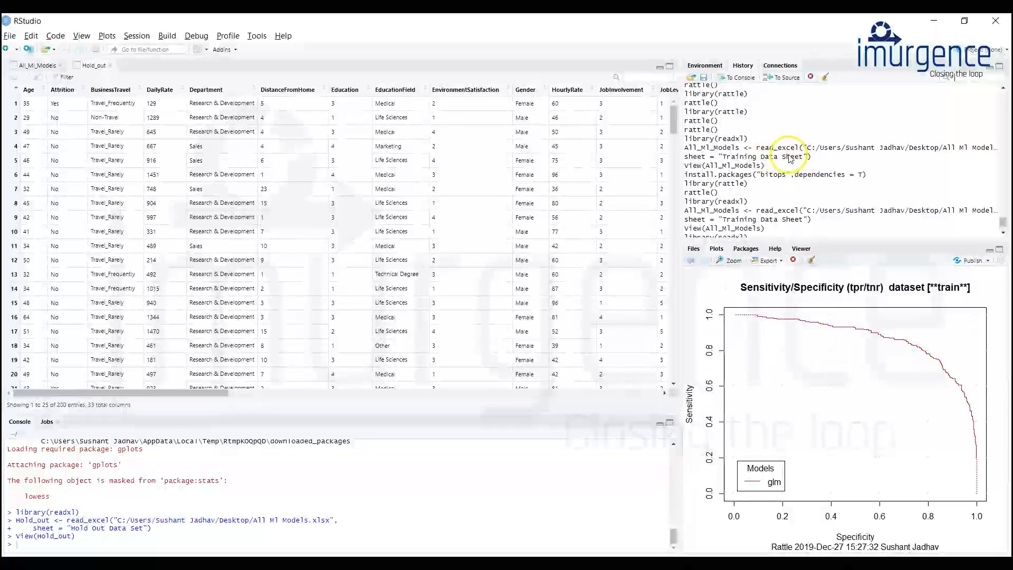
click(685, 175)
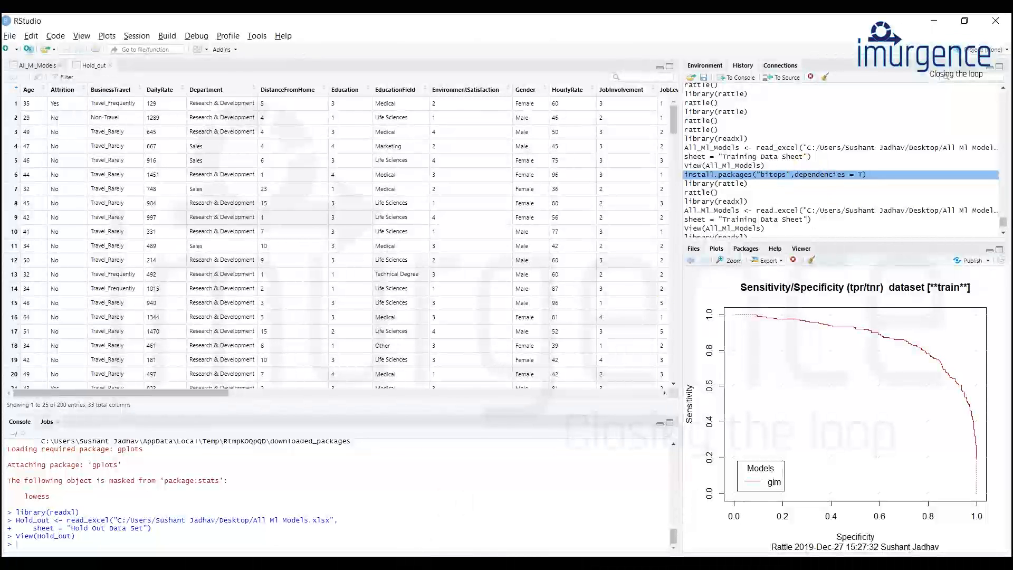
Switch to Rattle, check the evaluation options, and choose All_Ml_Models as the R dataset
key(alt+Tab)
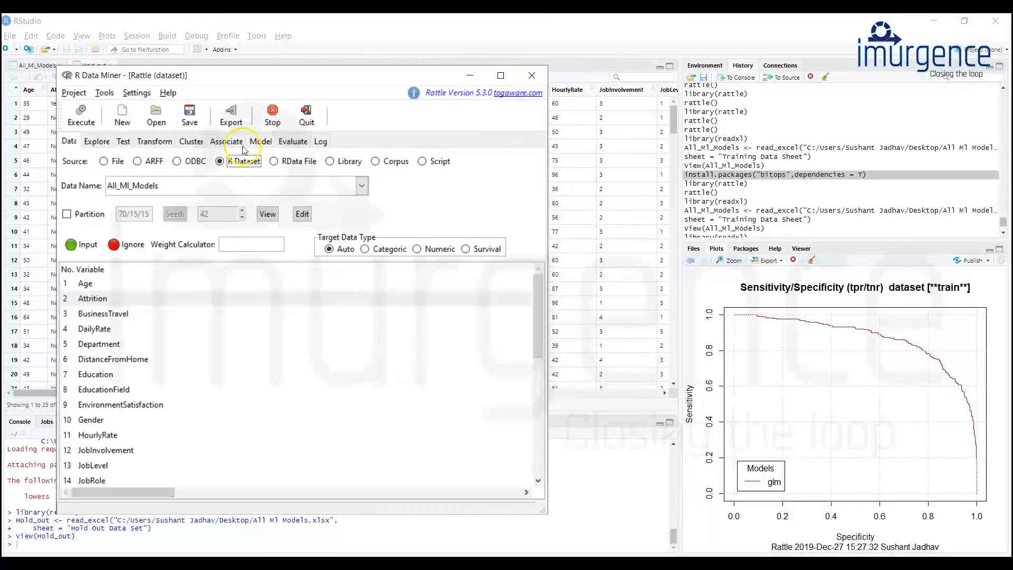
click(302, 144)
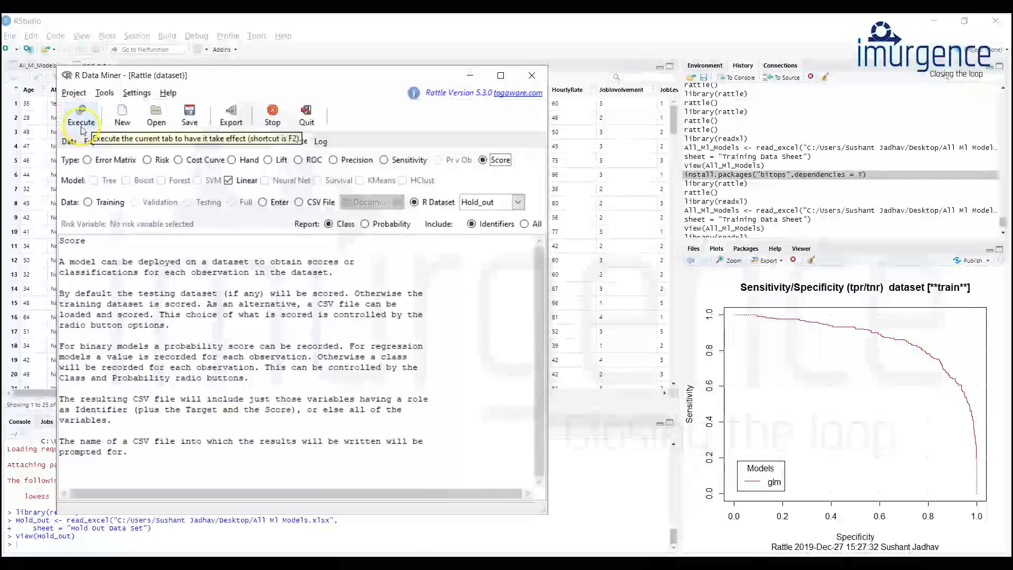
click(69, 141)
click(166, 187)
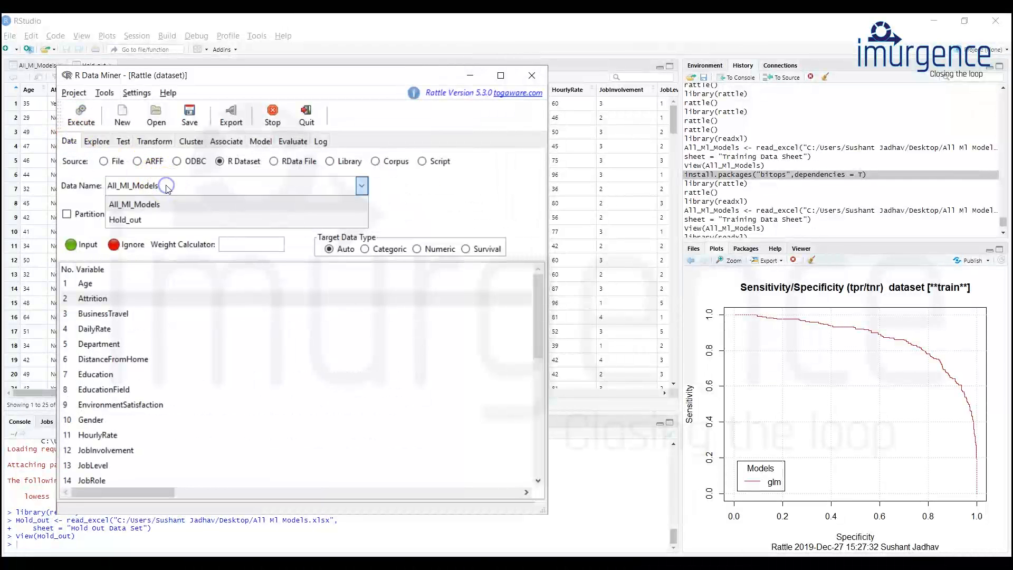
click(160, 207)
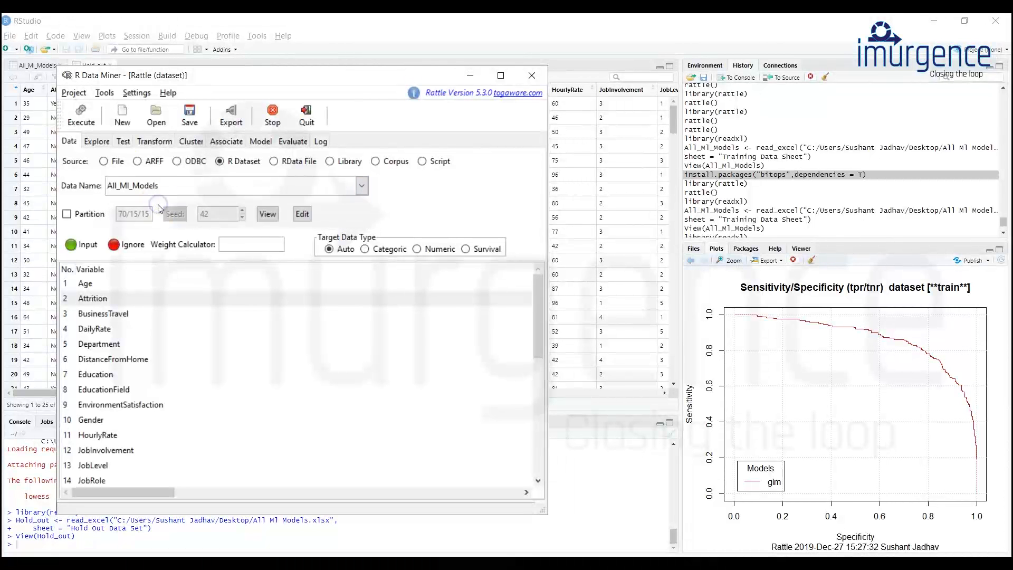
Enable data partitioning, enter a 70/20/10 split, and reload the dataset, overwriting the current project
click(71, 216)
click(68, 215)
click(124, 213)
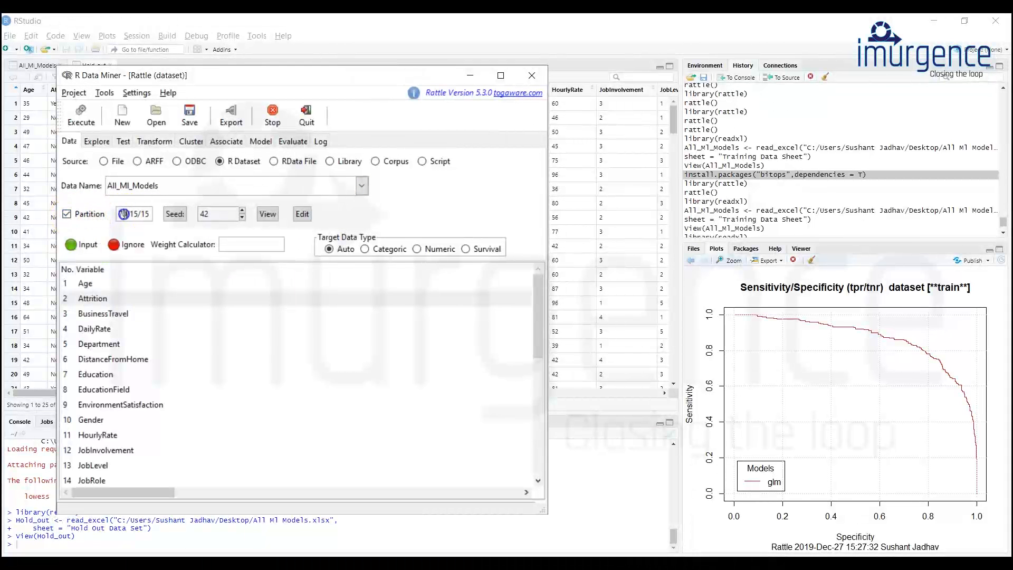
double_click(127, 214)
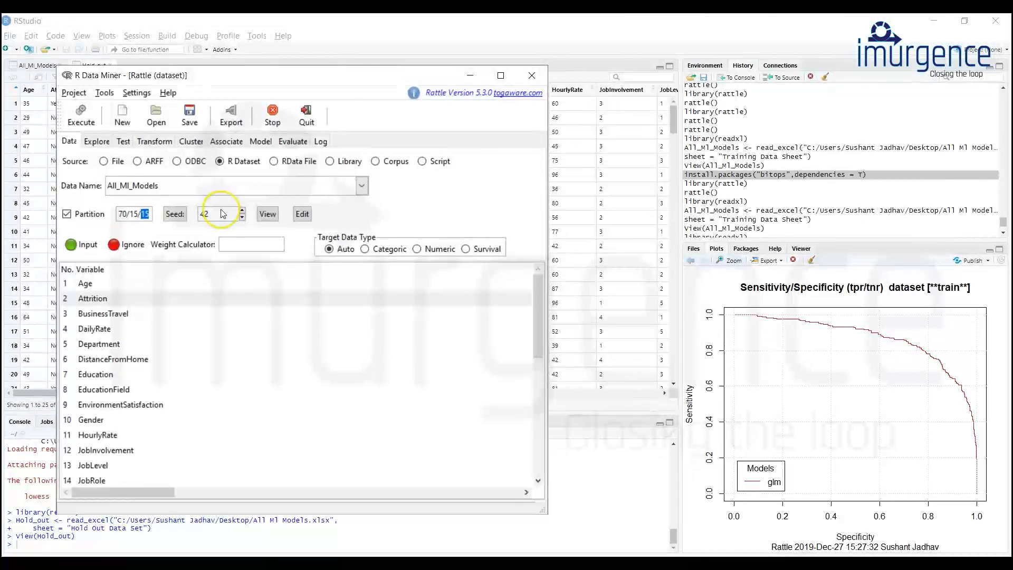
click(131, 213)
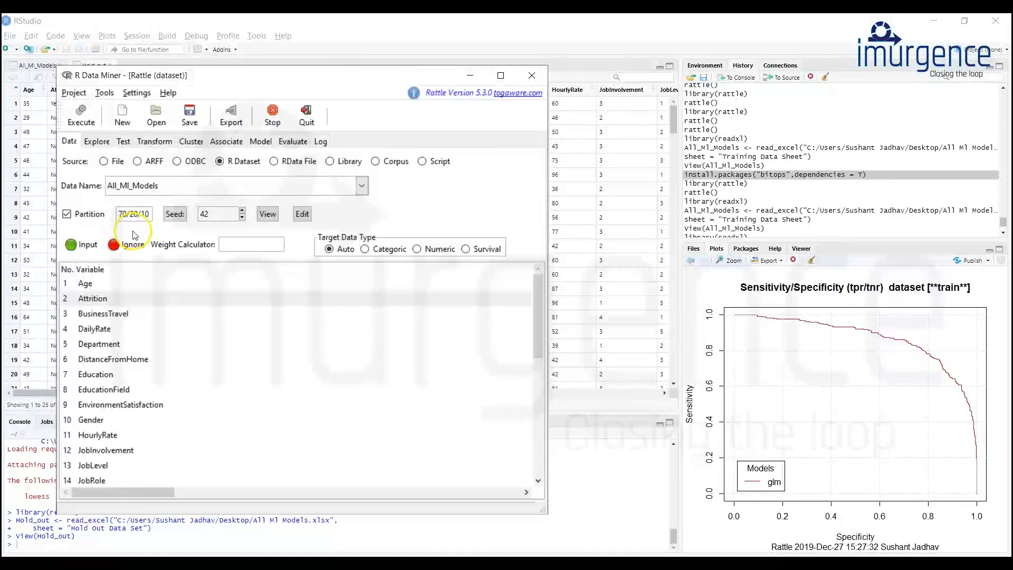
click(91, 121)
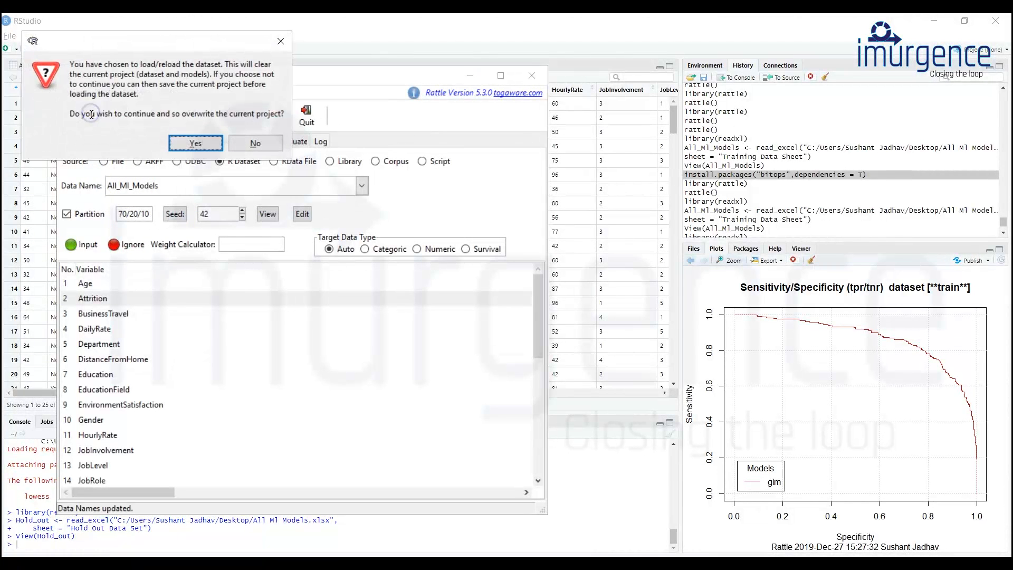
click(194, 150)
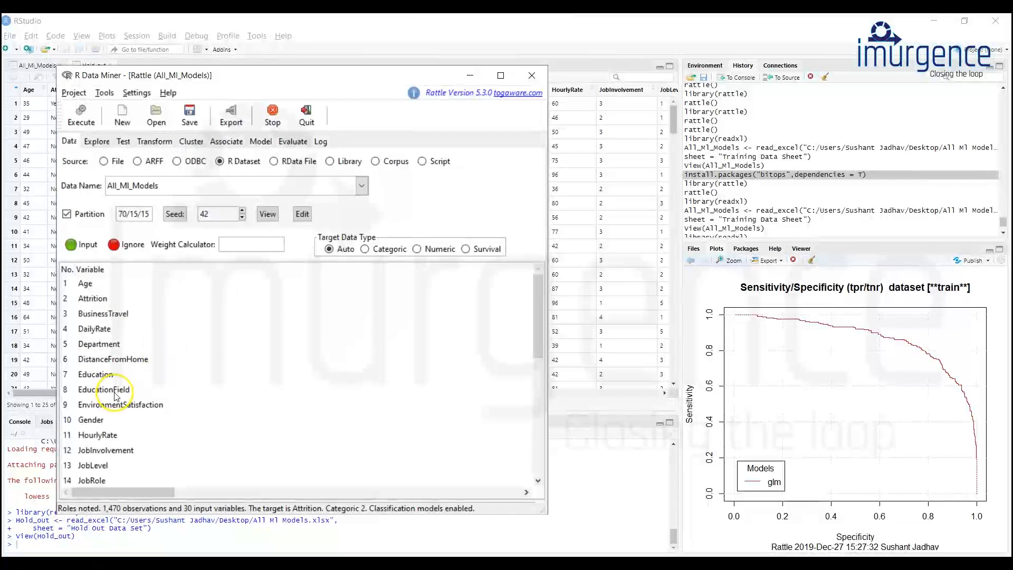
Build a linear model of the logistic type for the Attrition target
click(261, 141)
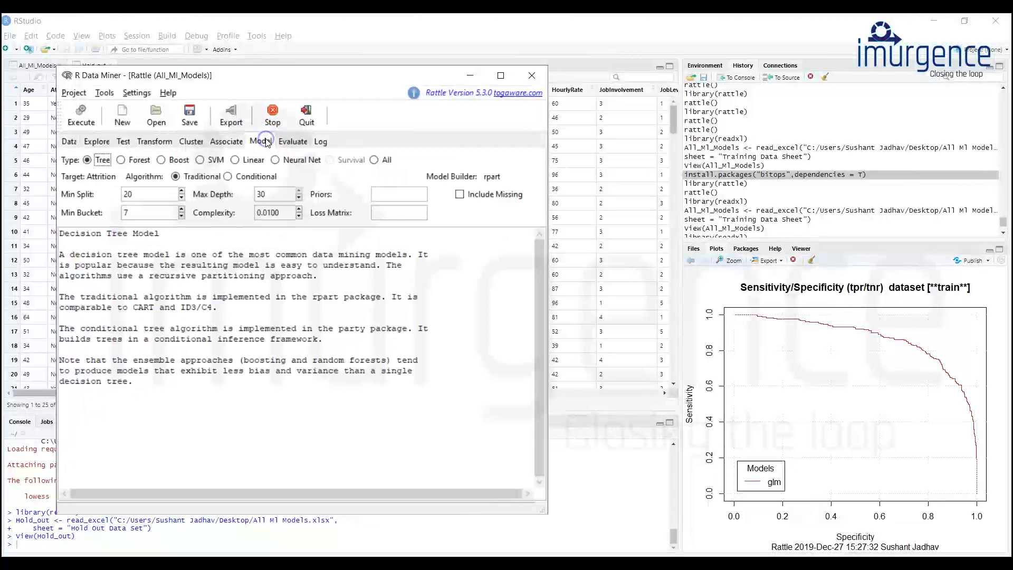
click(236, 160)
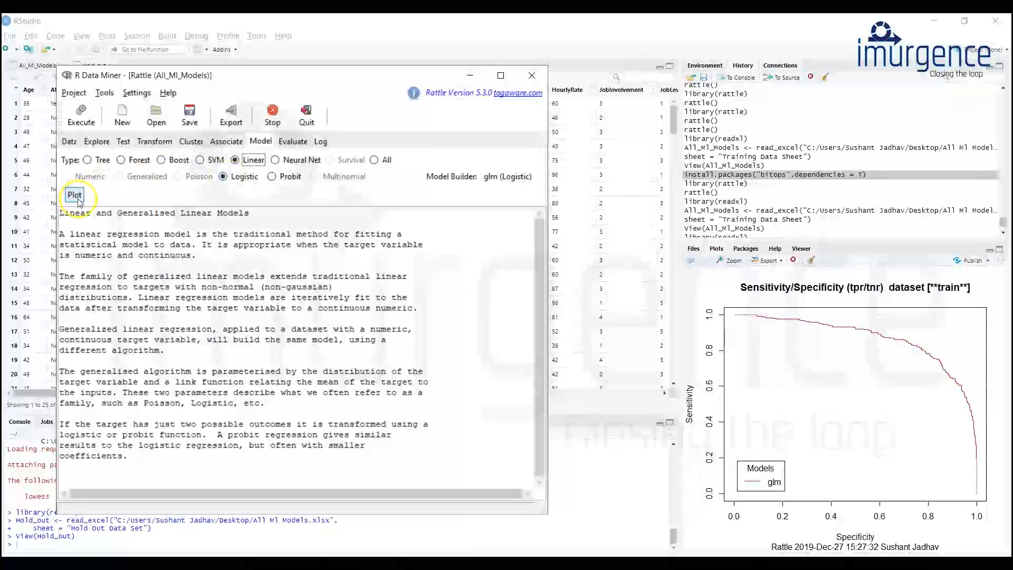
click(91, 119)
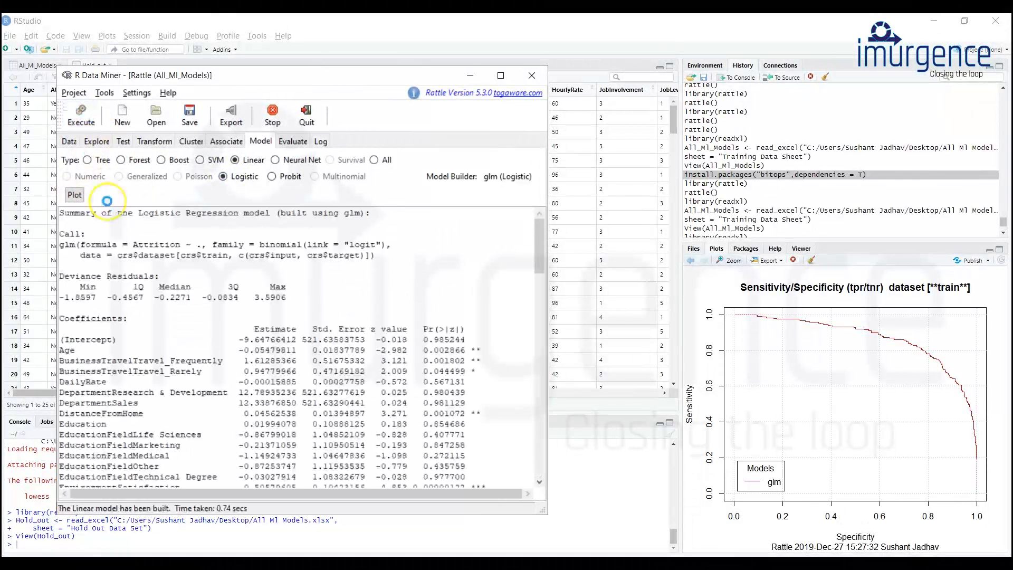
Review the Rattle data setup, variable list and evaluation options, along with the datasets loaded in RStudio
click(69, 142)
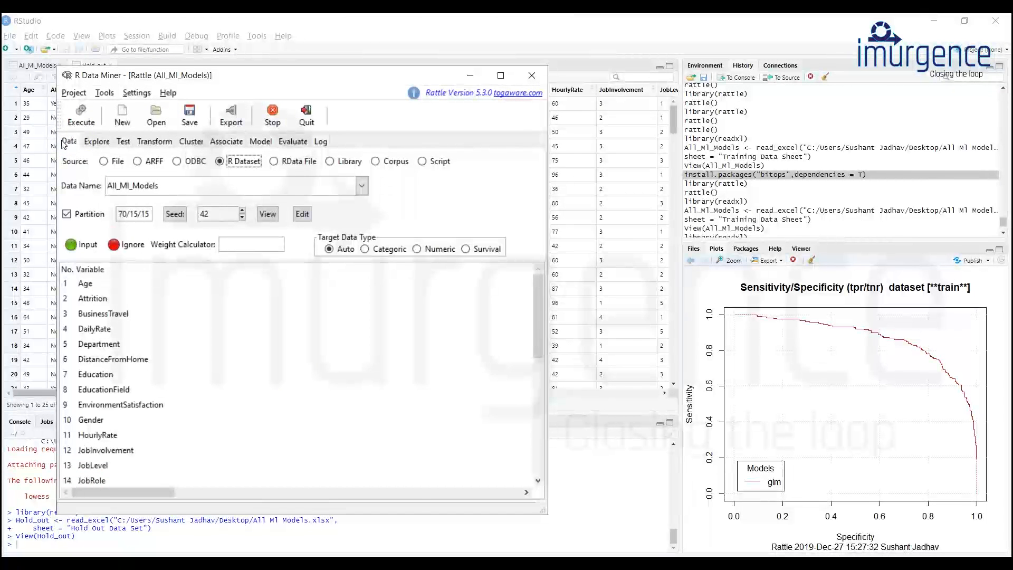
click(281, 144)
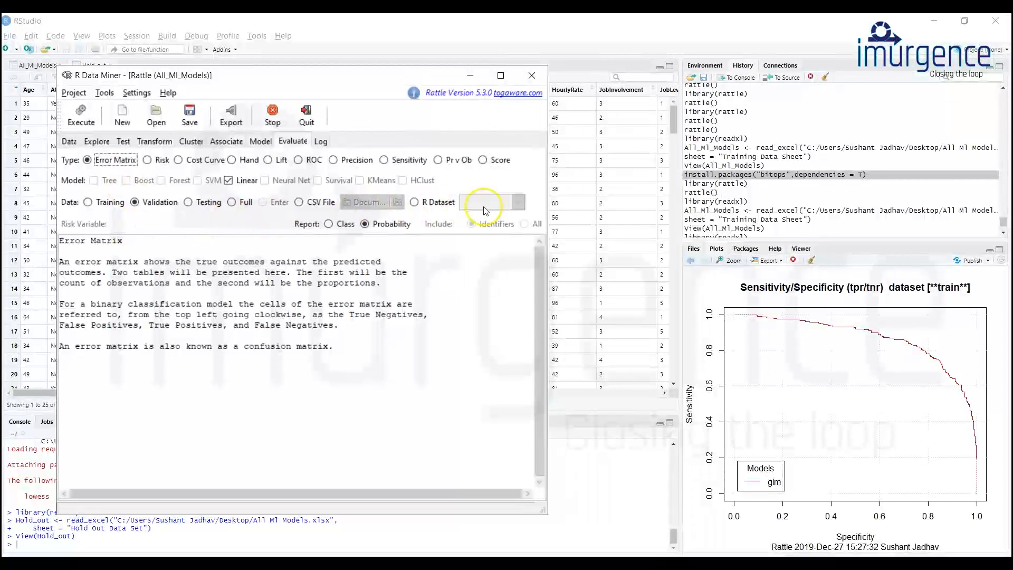
click(661, 57)
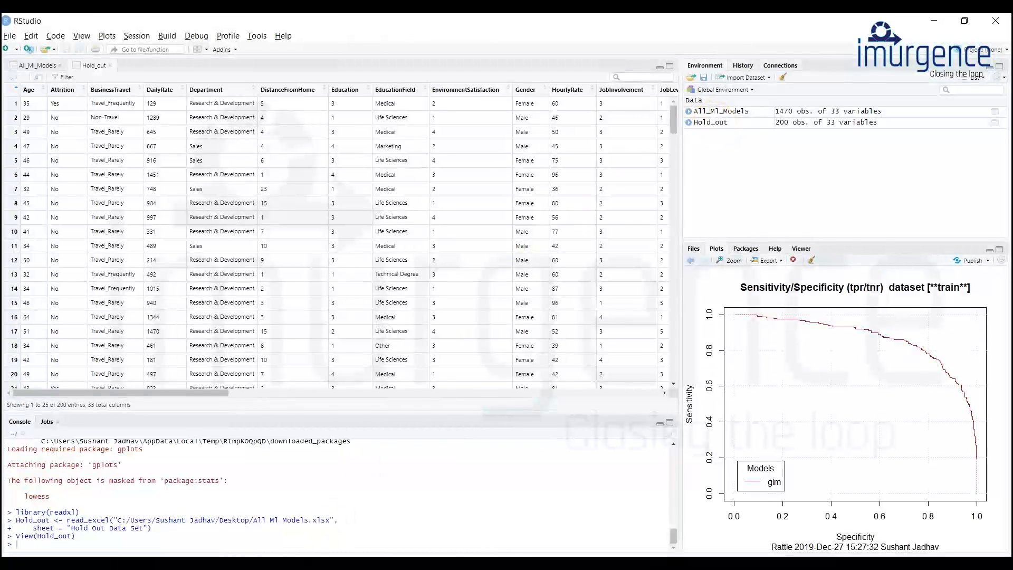
key(alt+Tab)
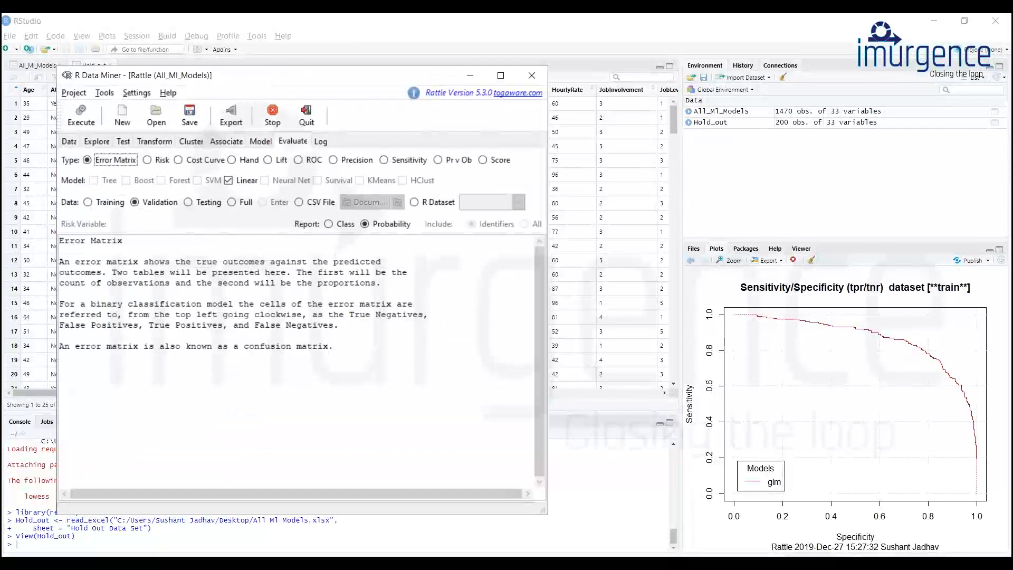
click(69, 141)
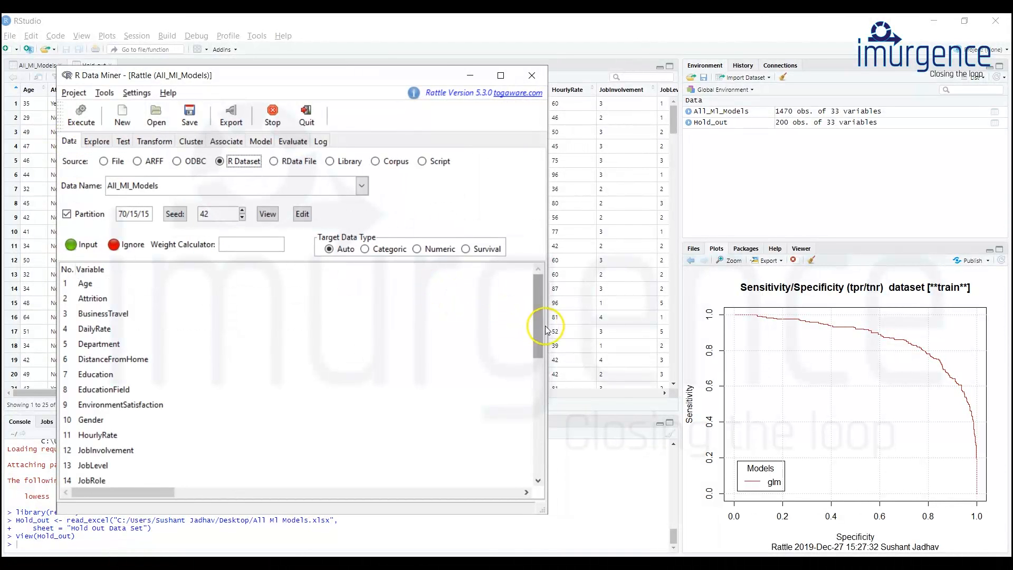
scroll(540, 323, down, 1)
scroll(538, 485, down, 5)
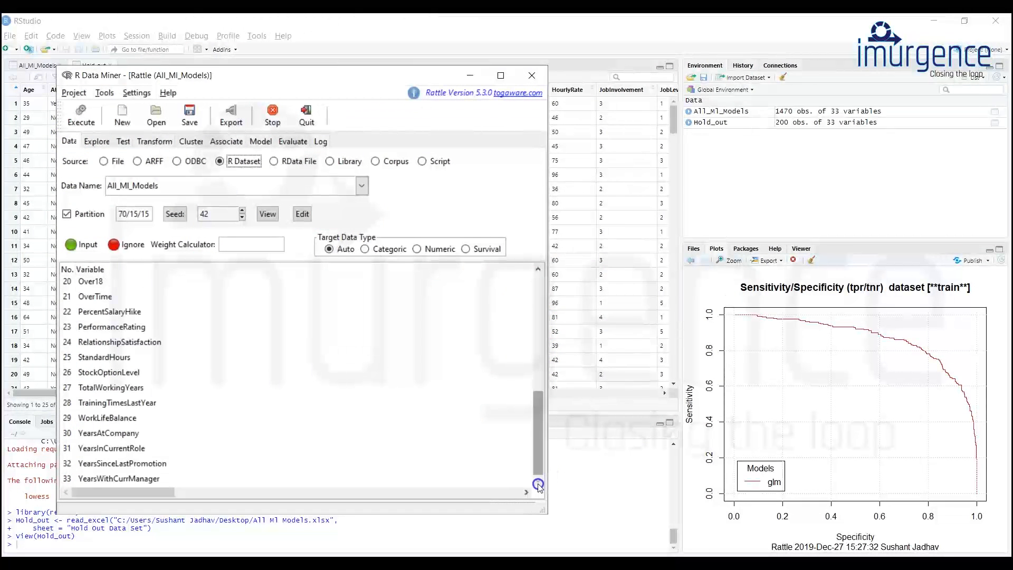
drag(140, 490, 116, 448)
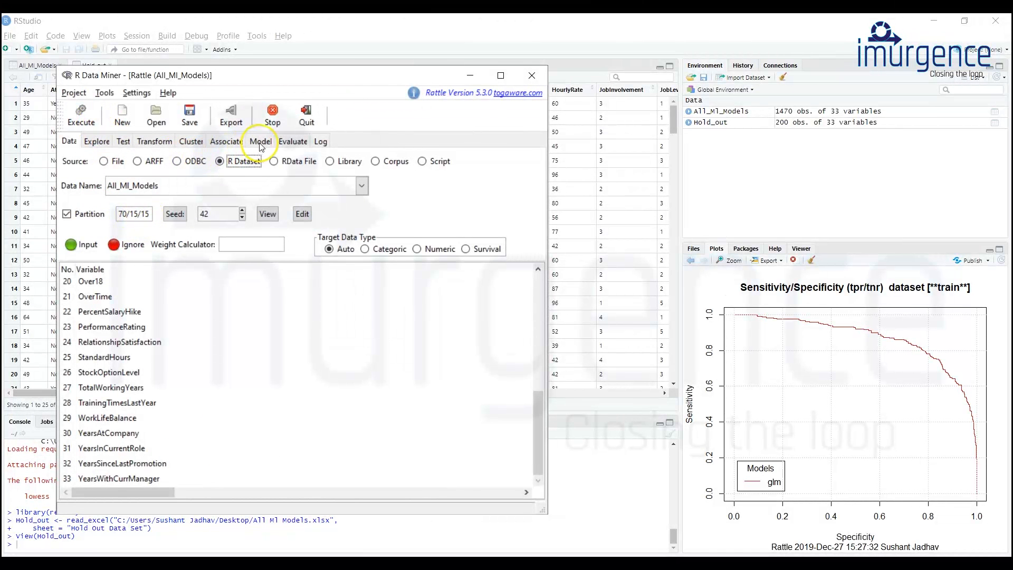
Generate the linear model's ROC curve on the Validation data with the report set to Class
click(288, 141)
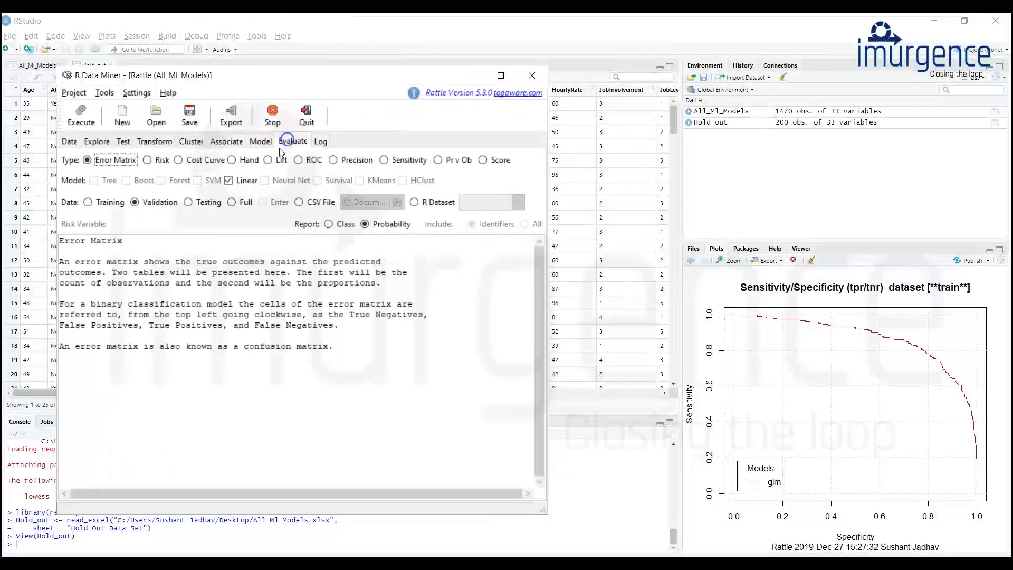
click(89, 202)
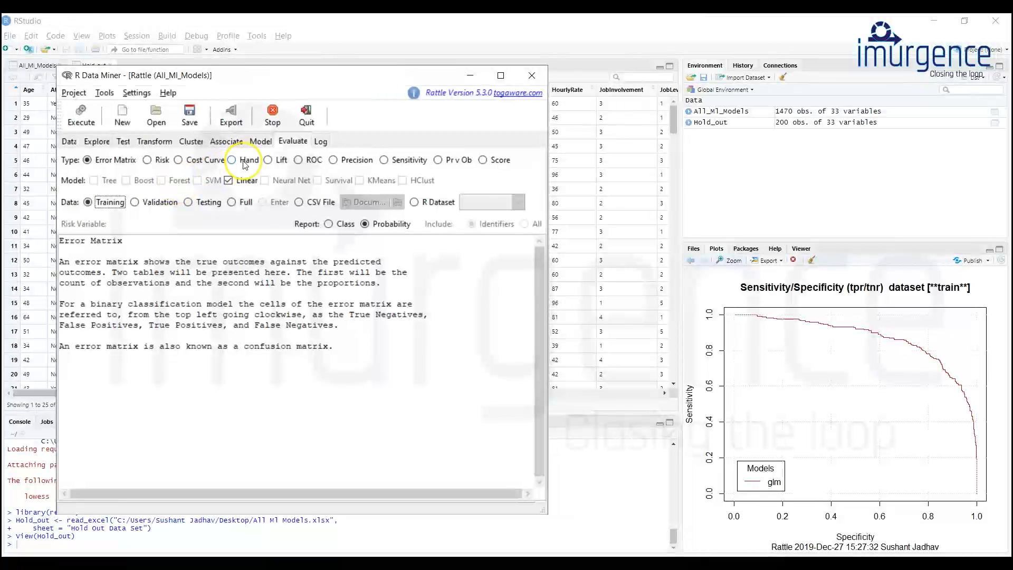
click(299, 161)
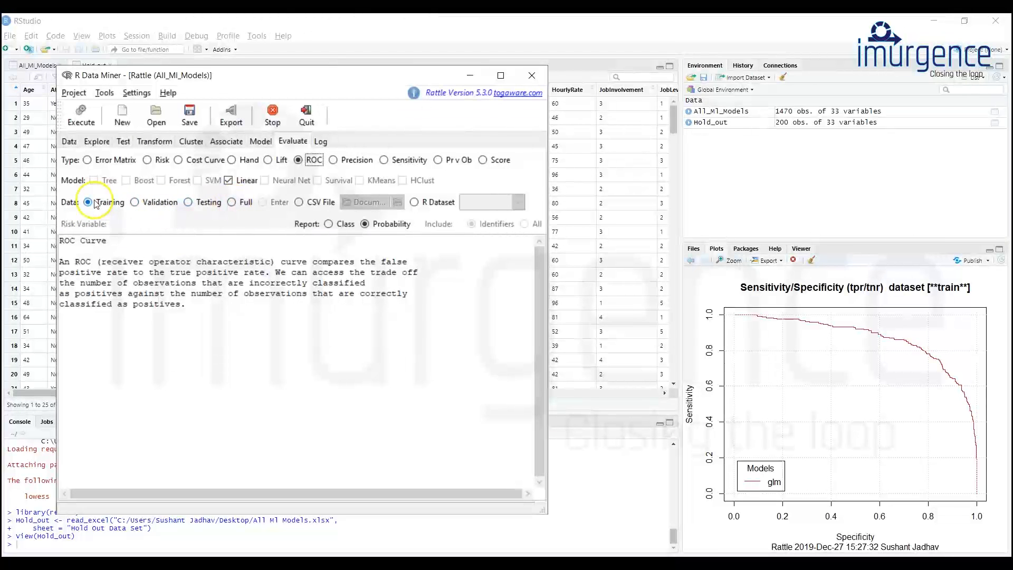
click(137, 203)
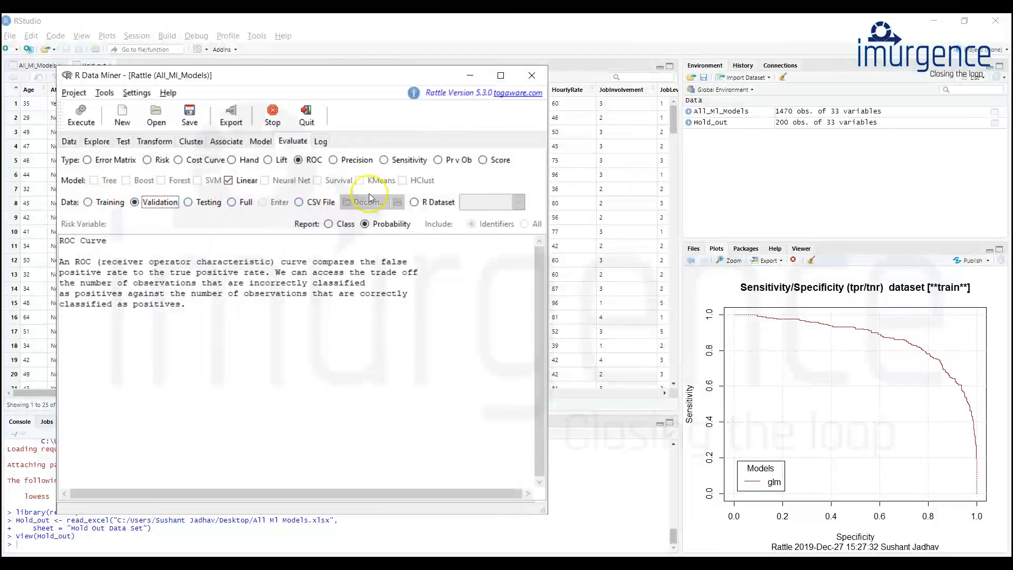
click(328, 225)
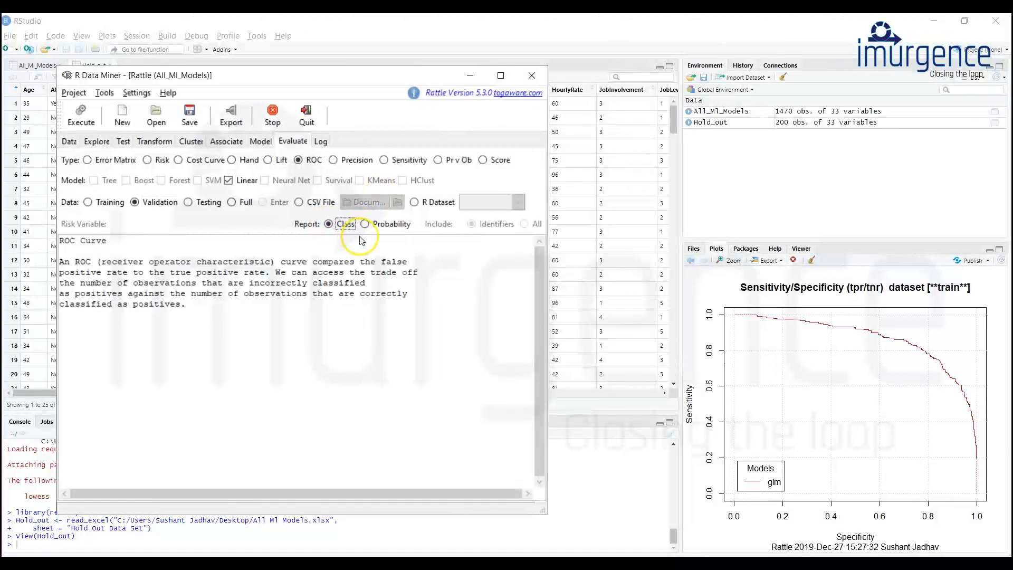
click(82, 117)
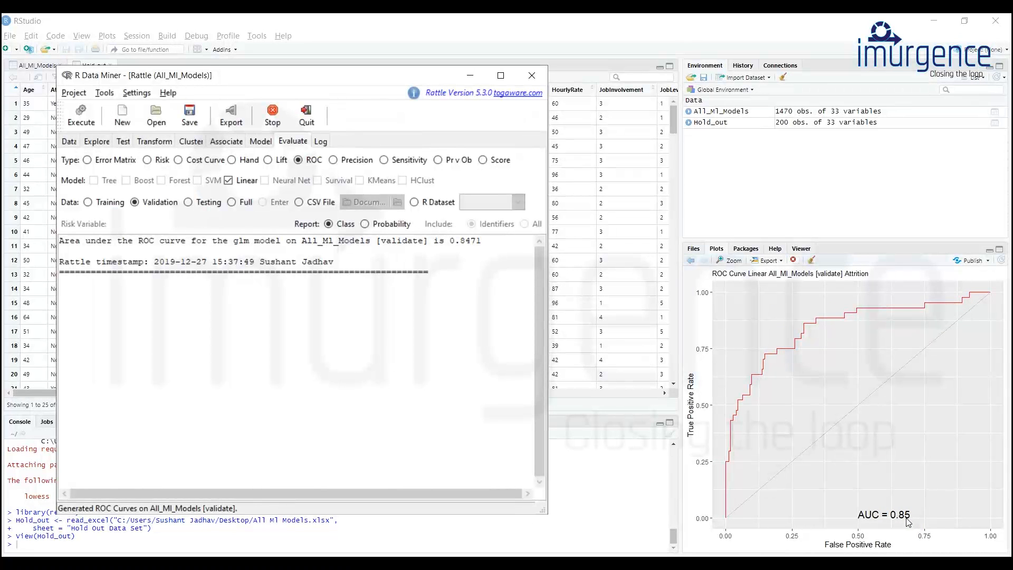
Generate the ROC curve on the Training data, close the notice, and plot the Validation curve again for comparison
click(88, 202)
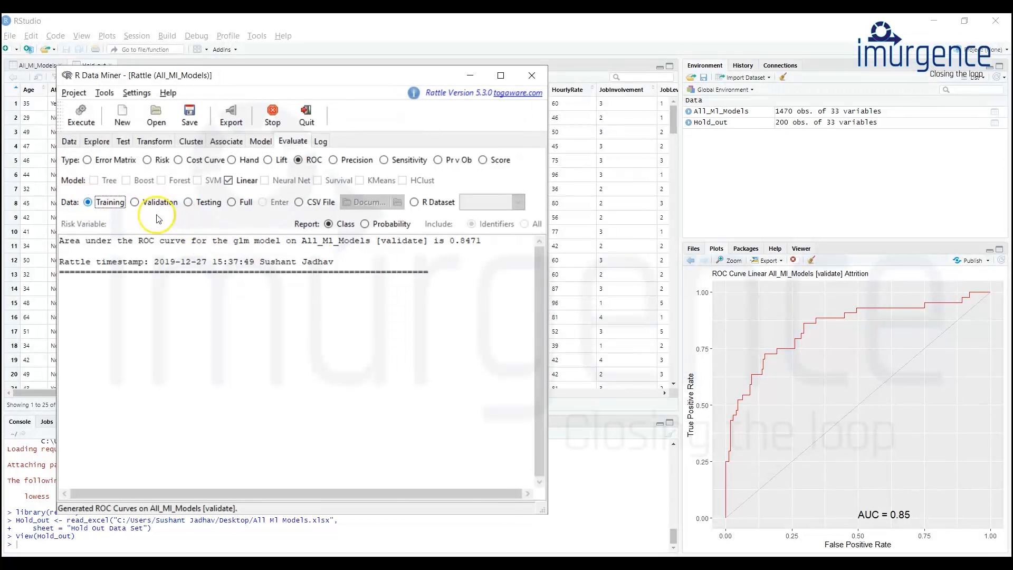
click(80, 117)
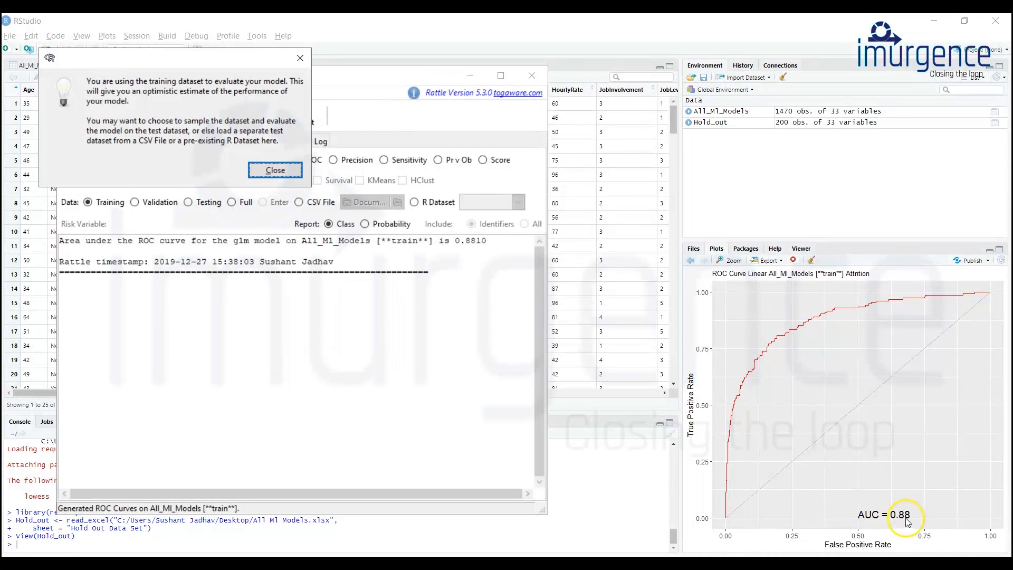
click(276, 170)
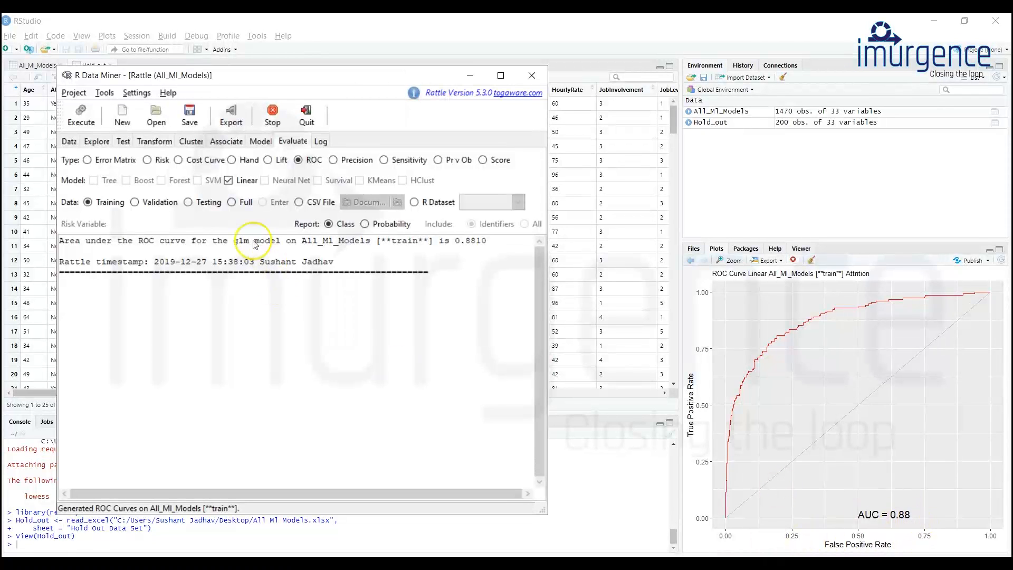
click(134, 202)
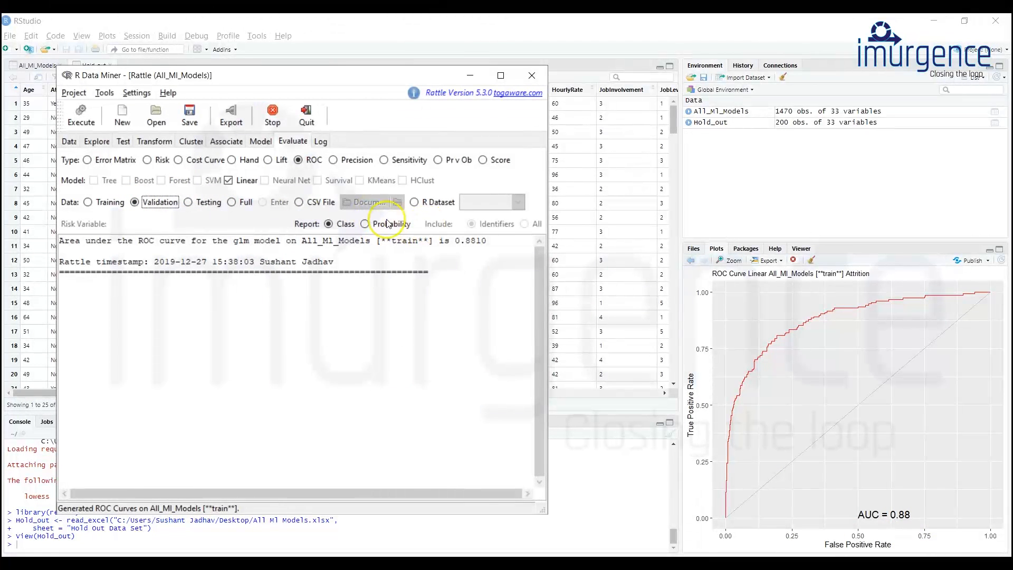
click(83, 115)
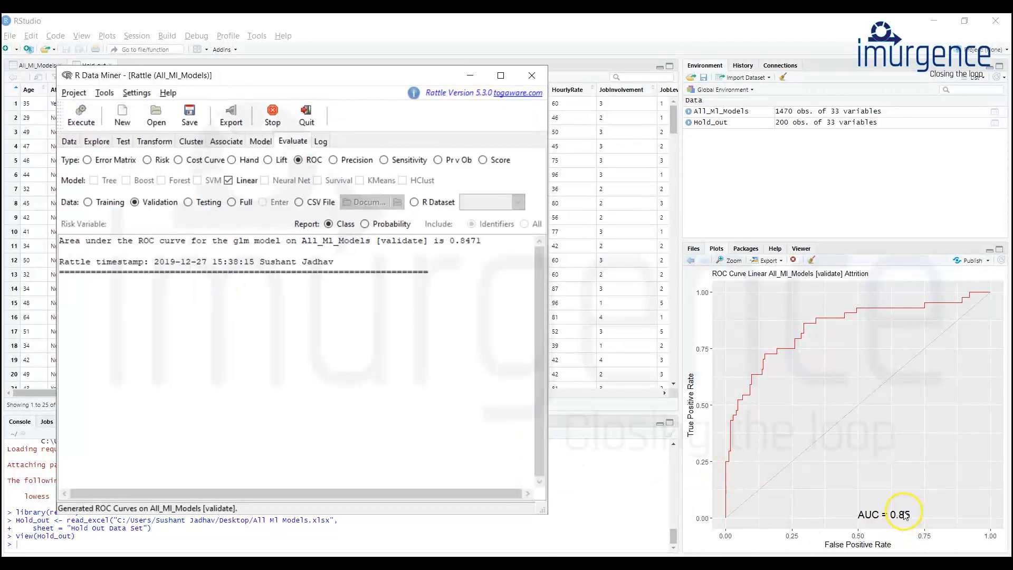
Generate the ROC curves for the Testing partition and for the Full dataset
click(188, 203)
click(85, 119)
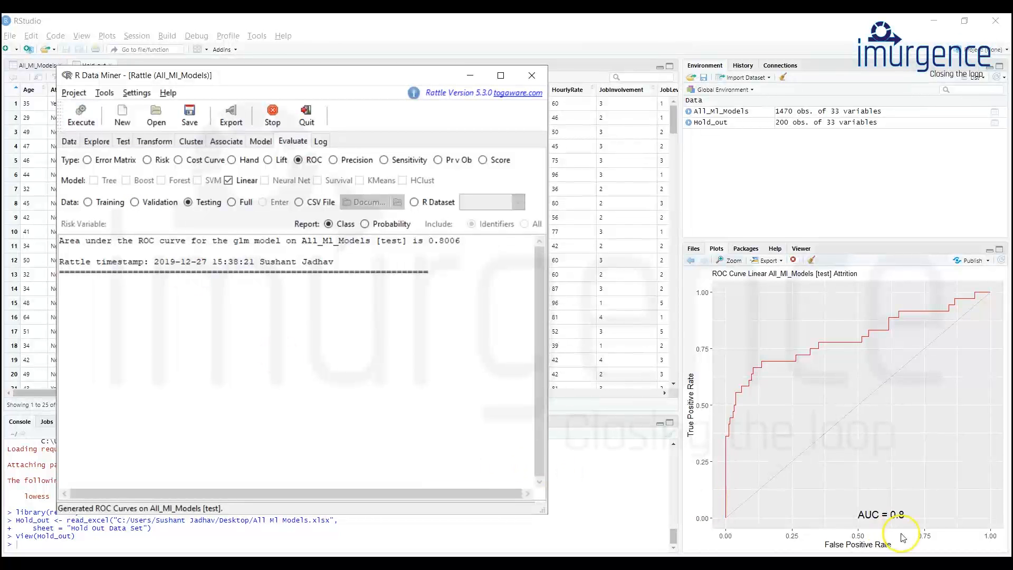
click(240, 202)
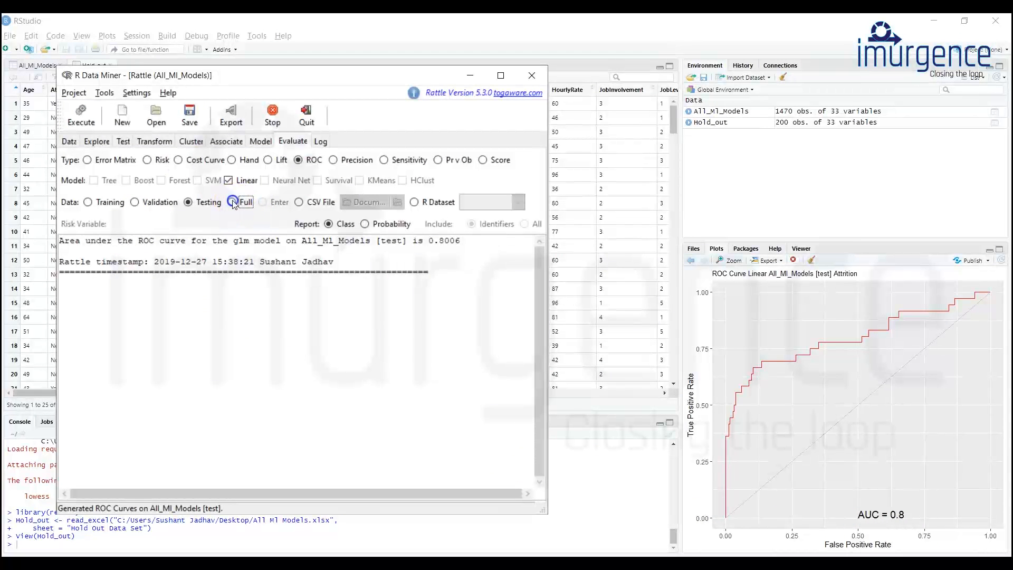
click(80, 115)
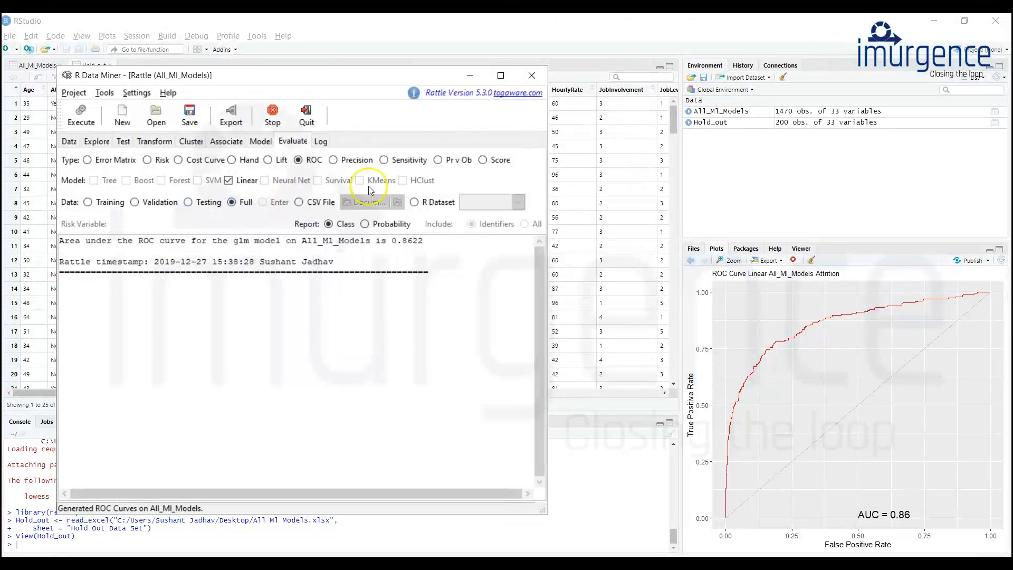
Try the CSV file option as the evaluation data source, and choose the R dataset Hold_out instead
click(300, 203)
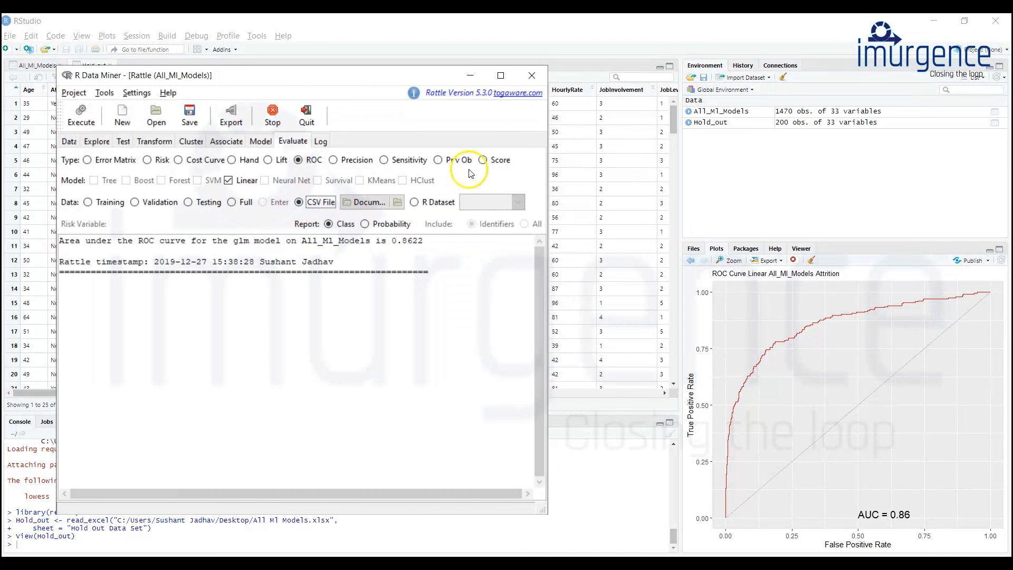
click(414, 202)
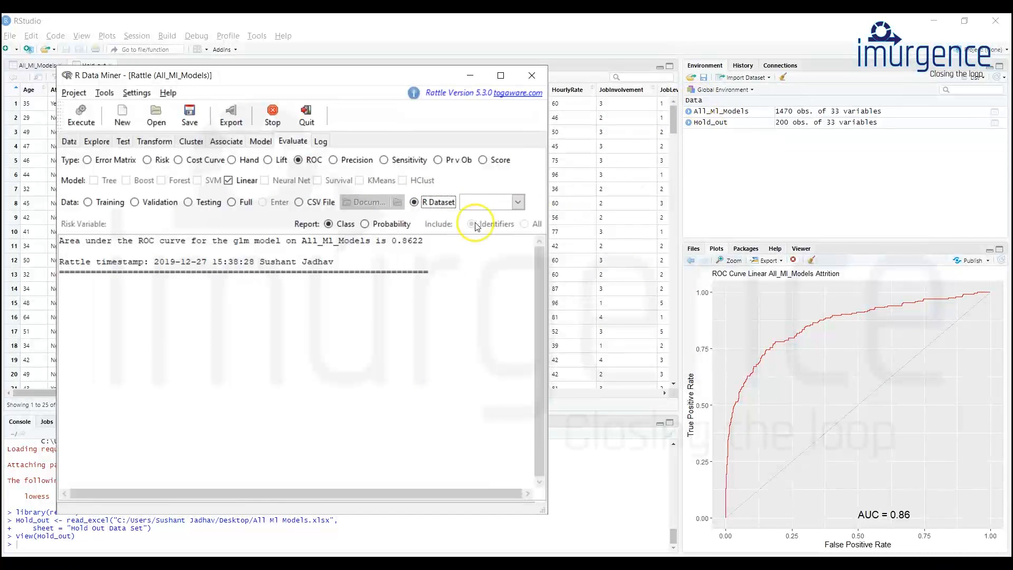
click(476, 203)
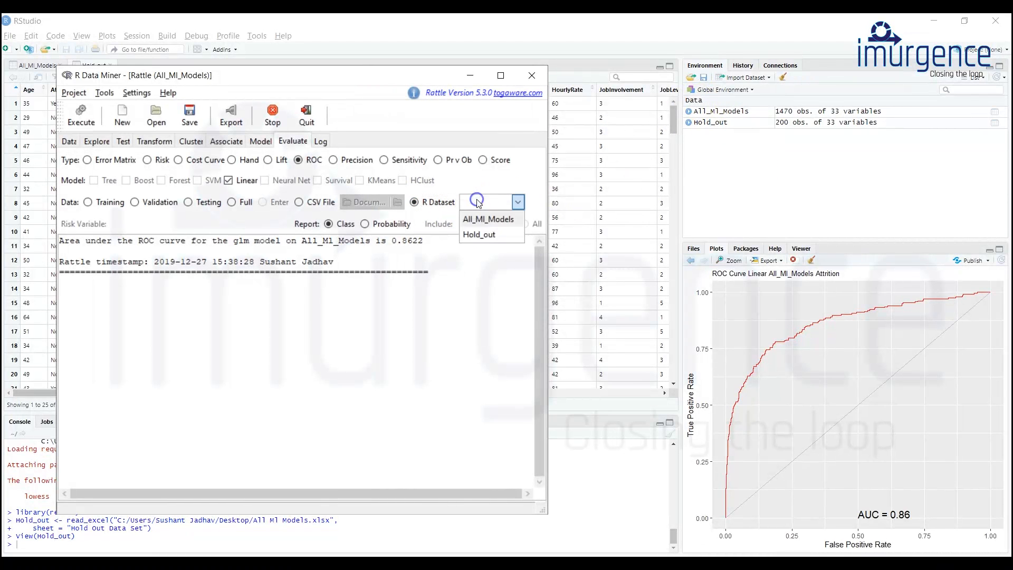
click(482, 234)
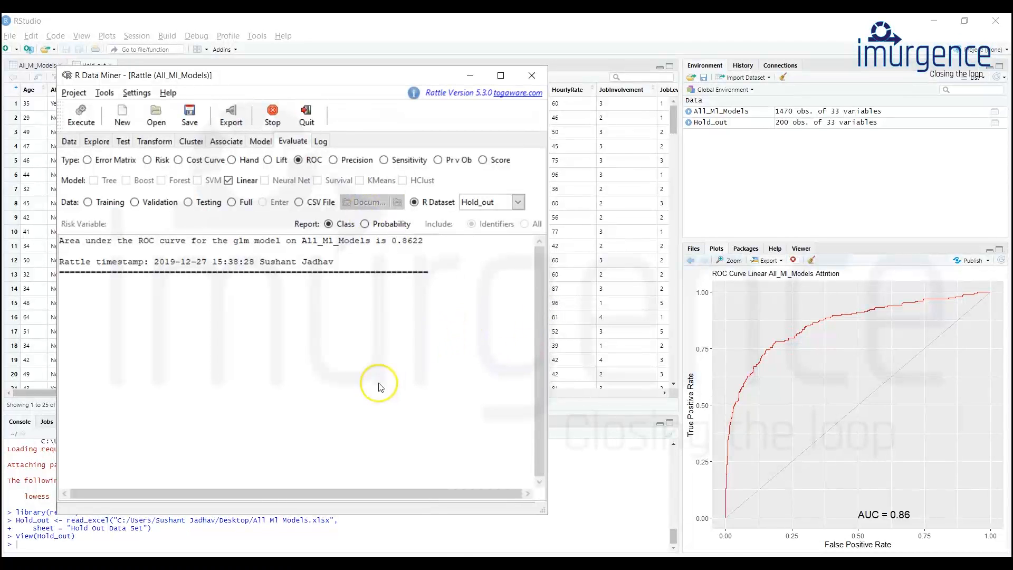
Examine Rattle's activity log down to the R code for the ROC curve plot
click(322, 141)
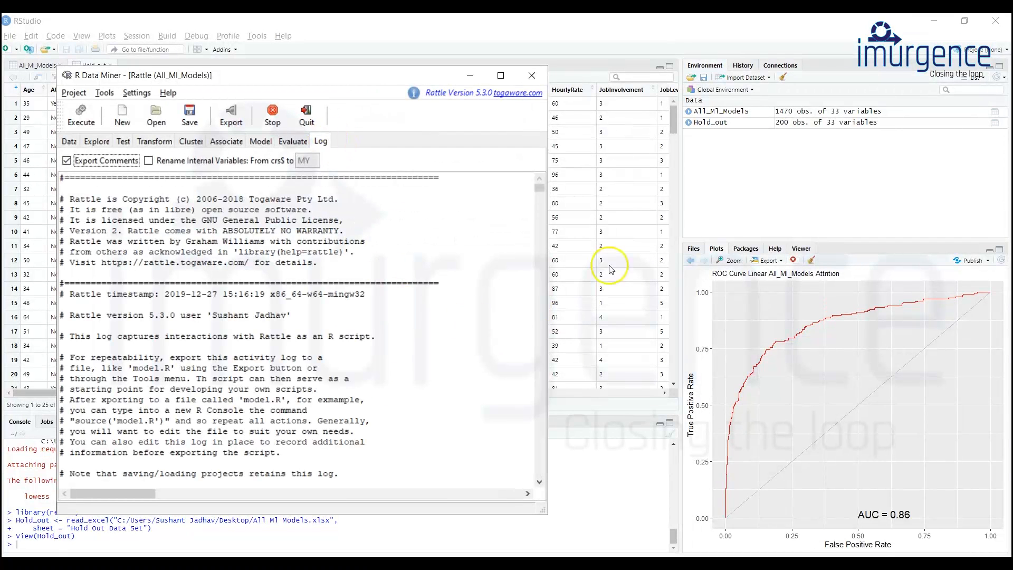
drag(539, 189, 534, 462)
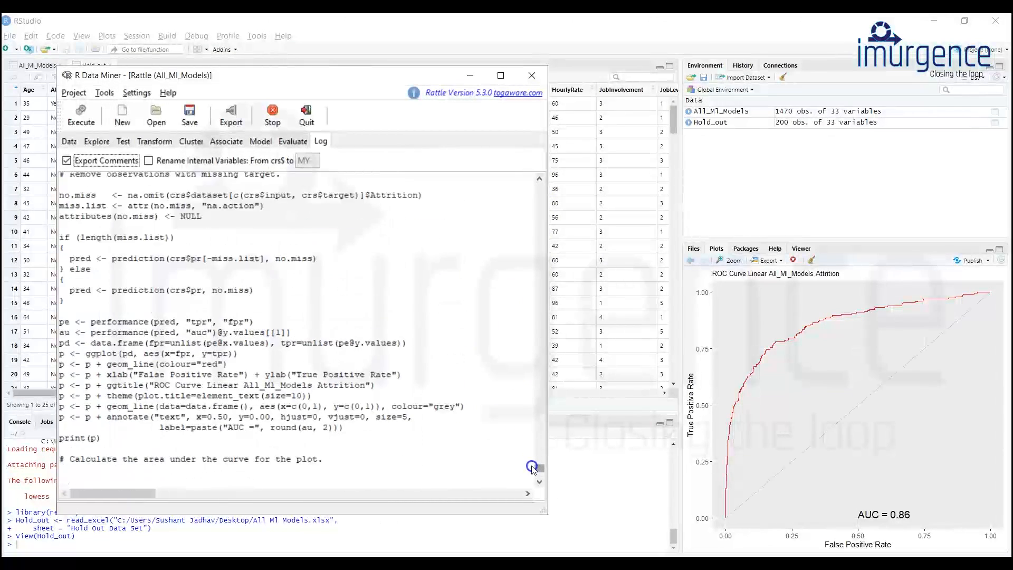